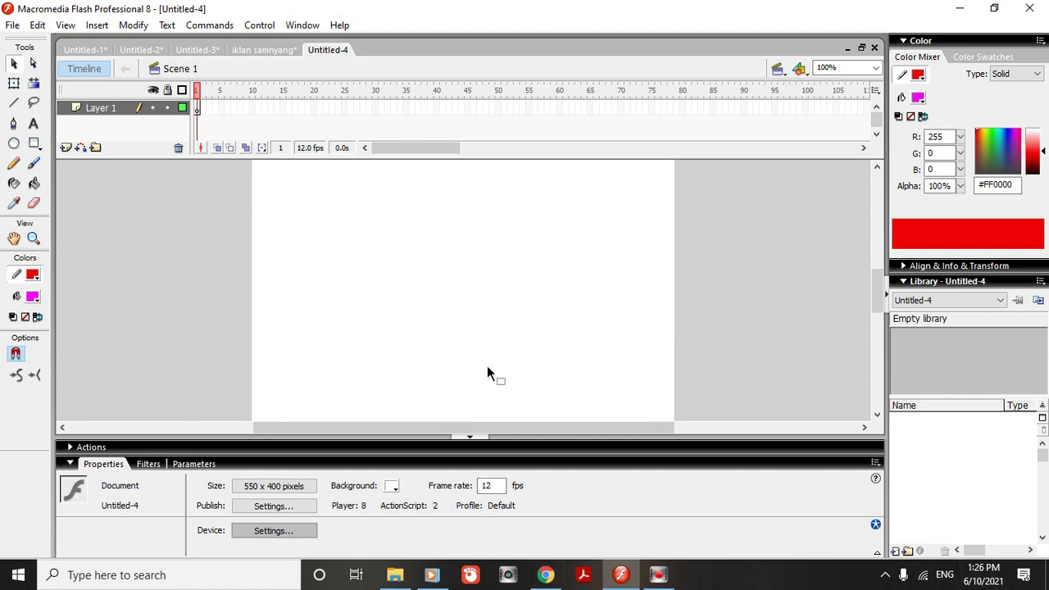
key("ctrl+n")
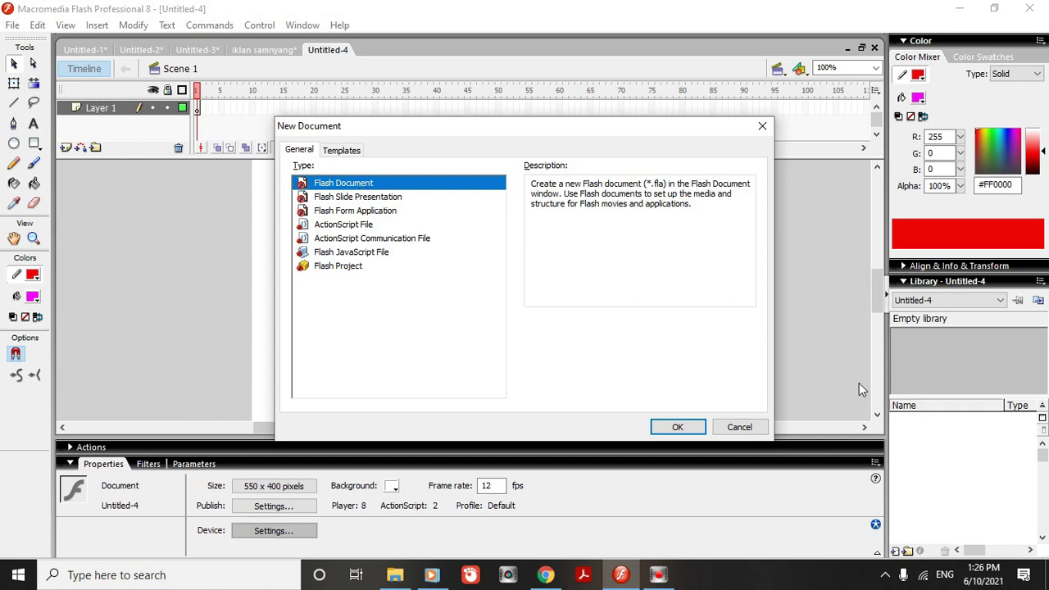
left_click(746, 425)
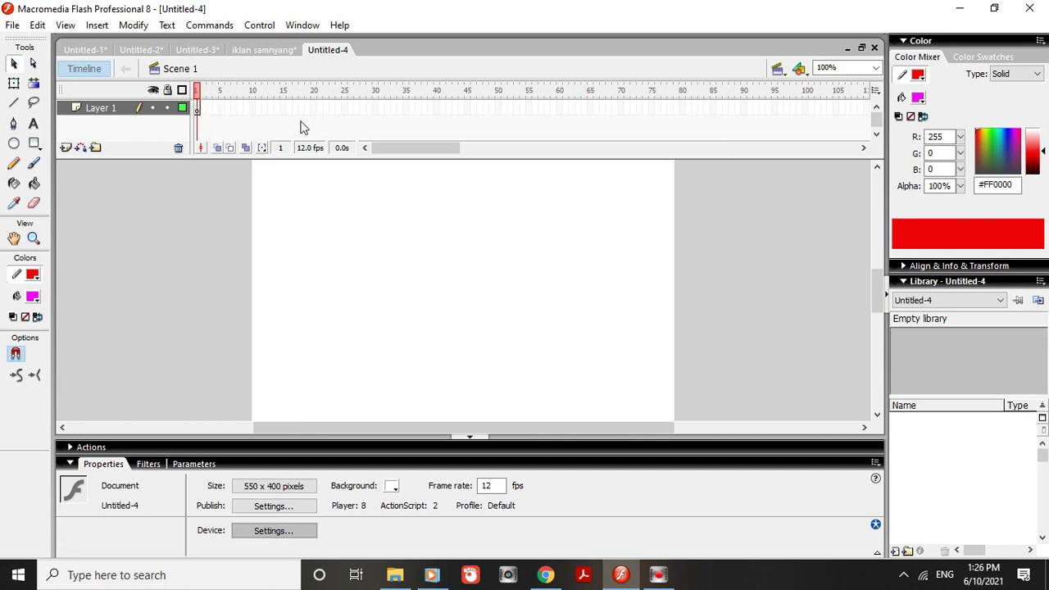
left_click(227, 108)
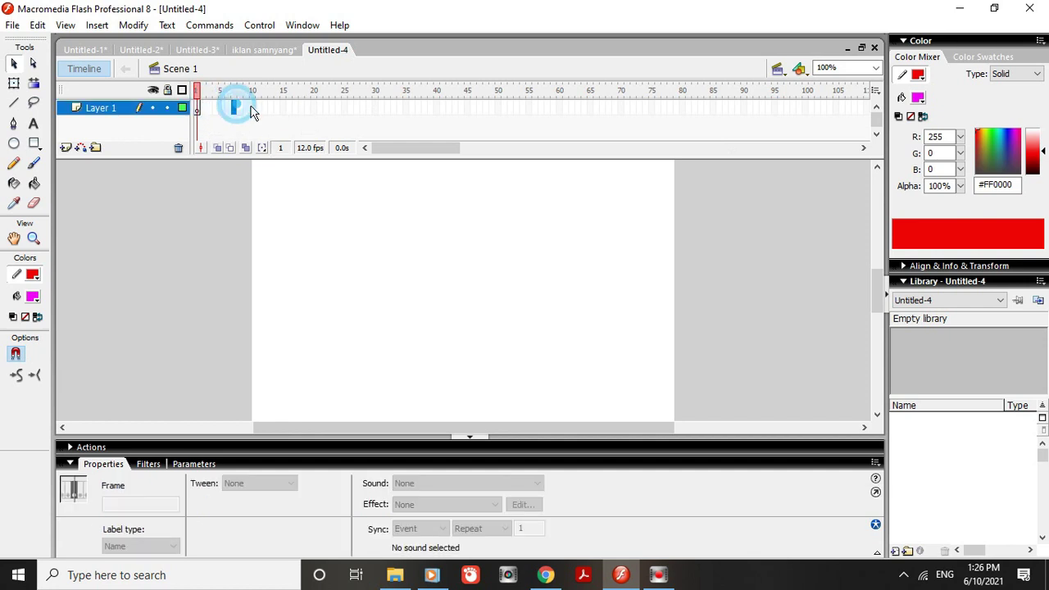
left_click(276, 108)
left_click(288, 108)
left_click(323, 109)
left_click(356, 107)
left_click(199, 109)
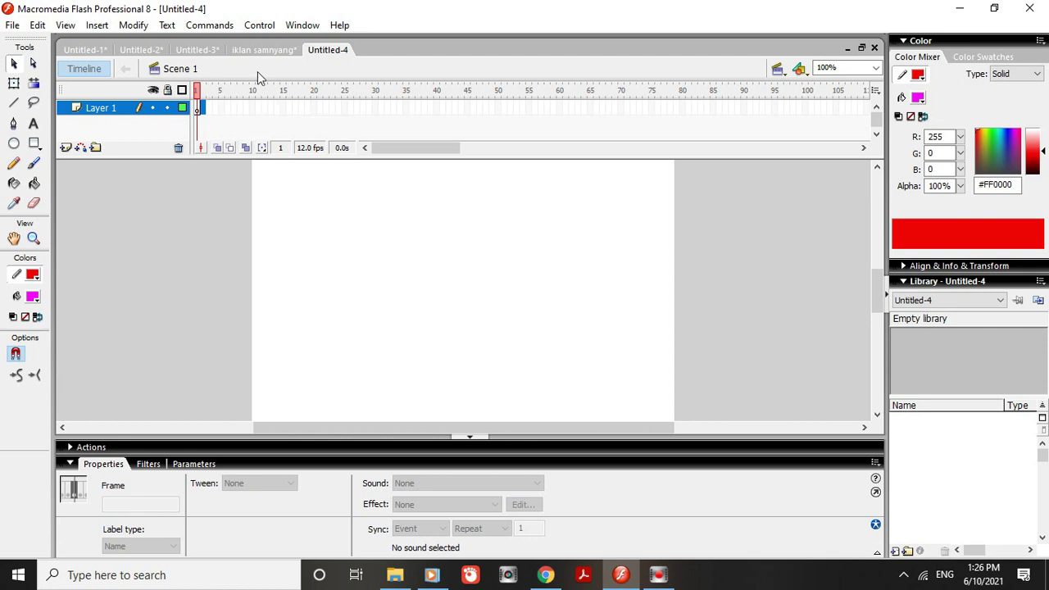
left_click(211, 112)
left_click(247, 110)
left_click(455, 275)
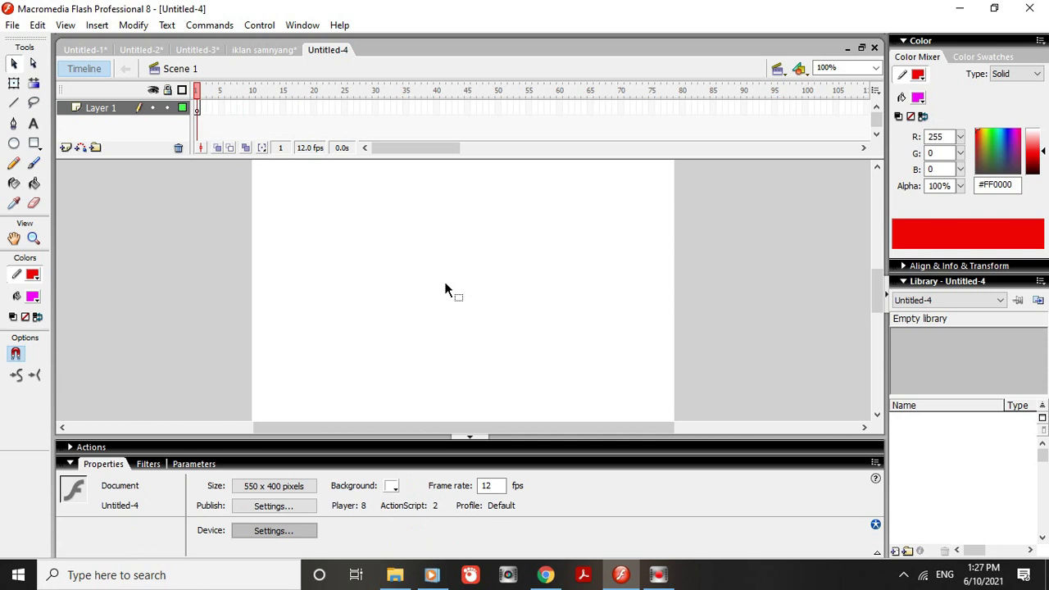
Set the stage background color to black (#000000) and confirm the document properties with the existing dimensions.
left_click(393, 488)
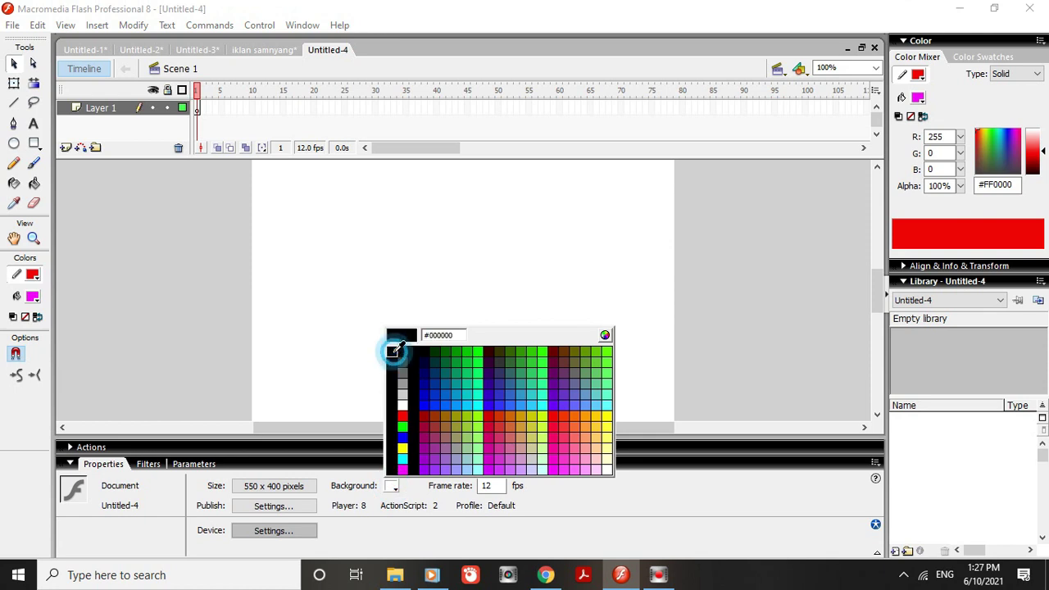
left_click(391, 354)
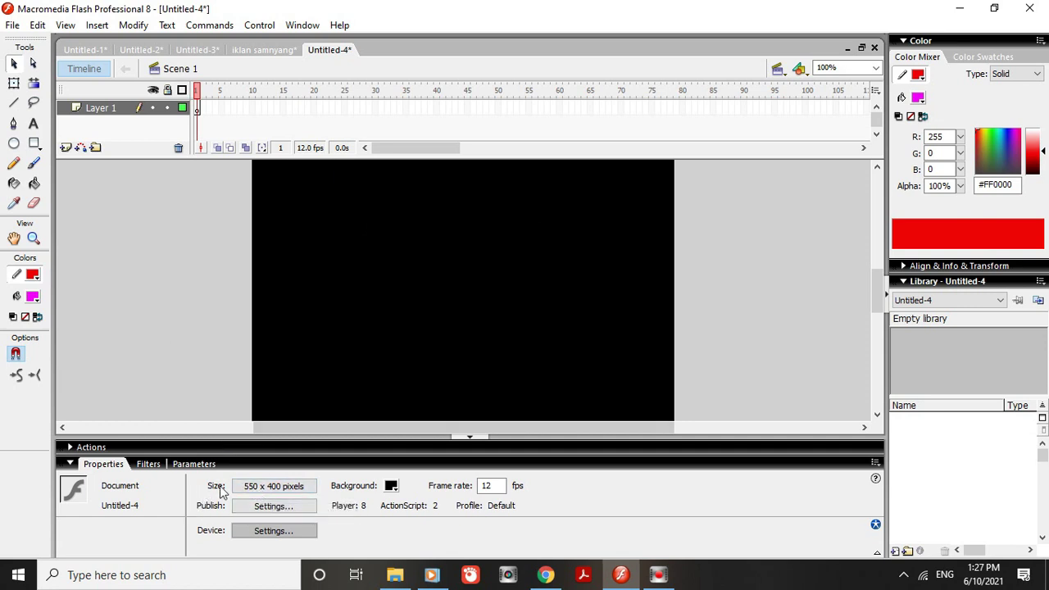
left_click(254, 490)
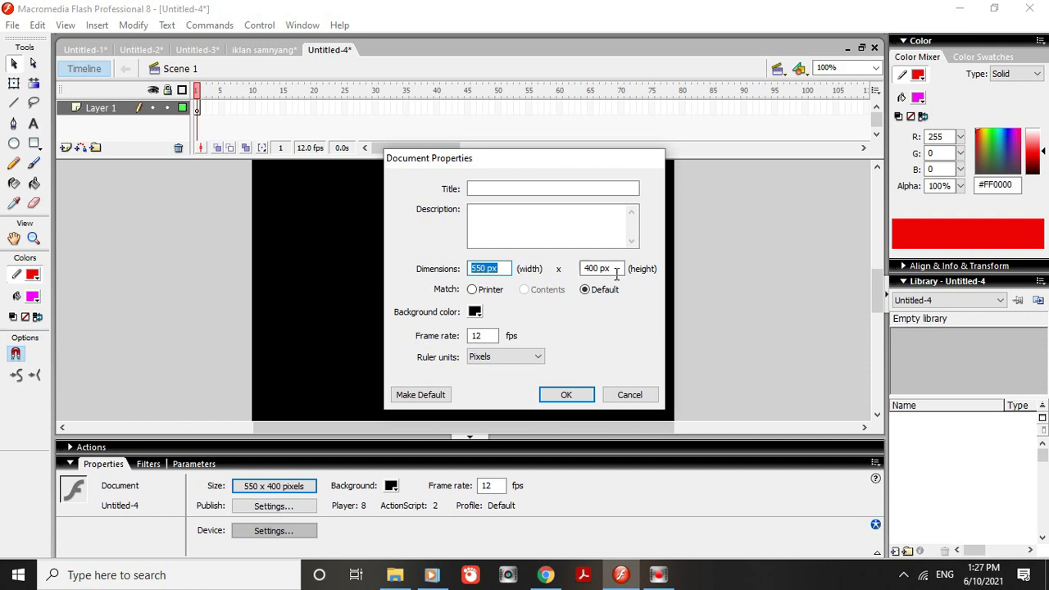
left_click(566, 396)
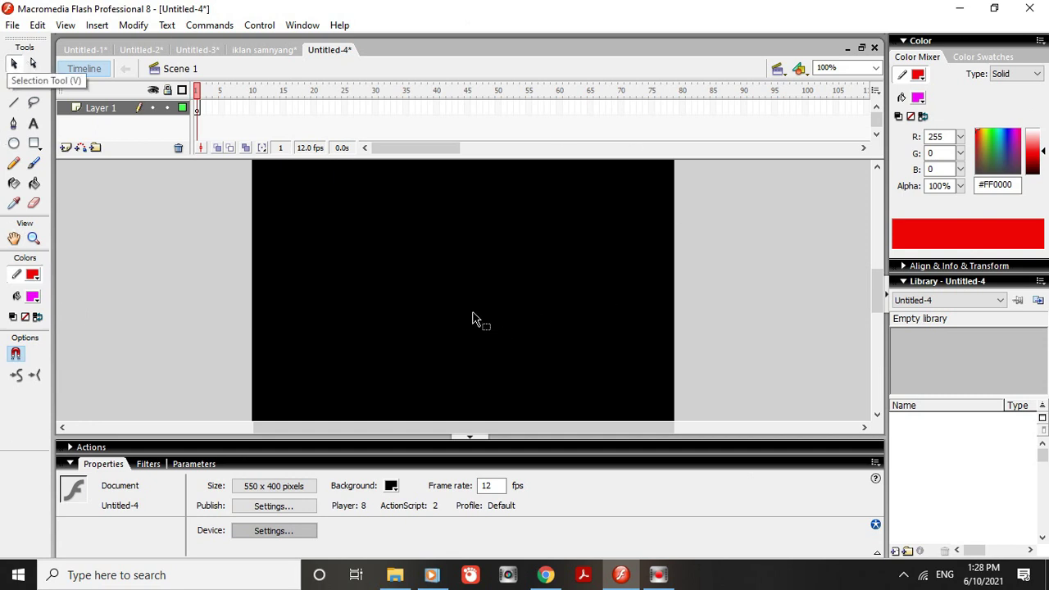
left_click(372, 289)
left_click(373, 268)
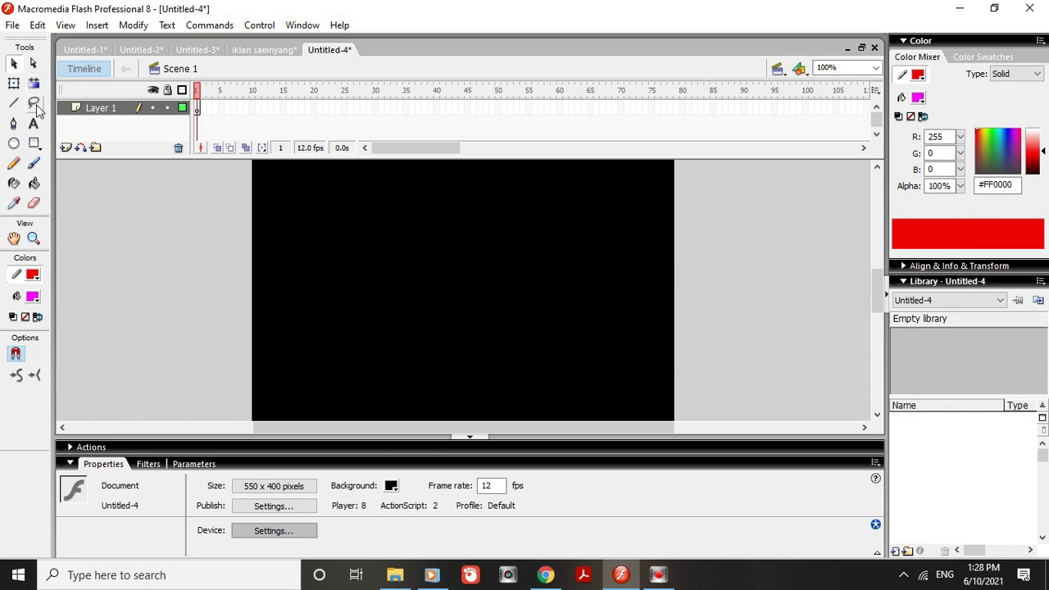
Activate the Oval tool and set its fill color to white.
left_click(11, 145)
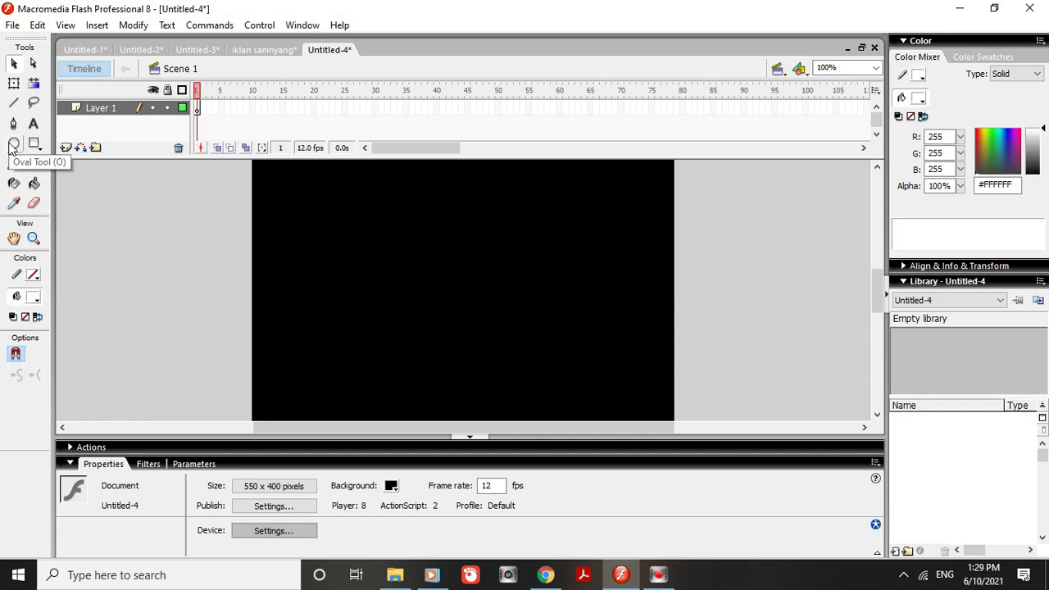
left_click(12, 145)
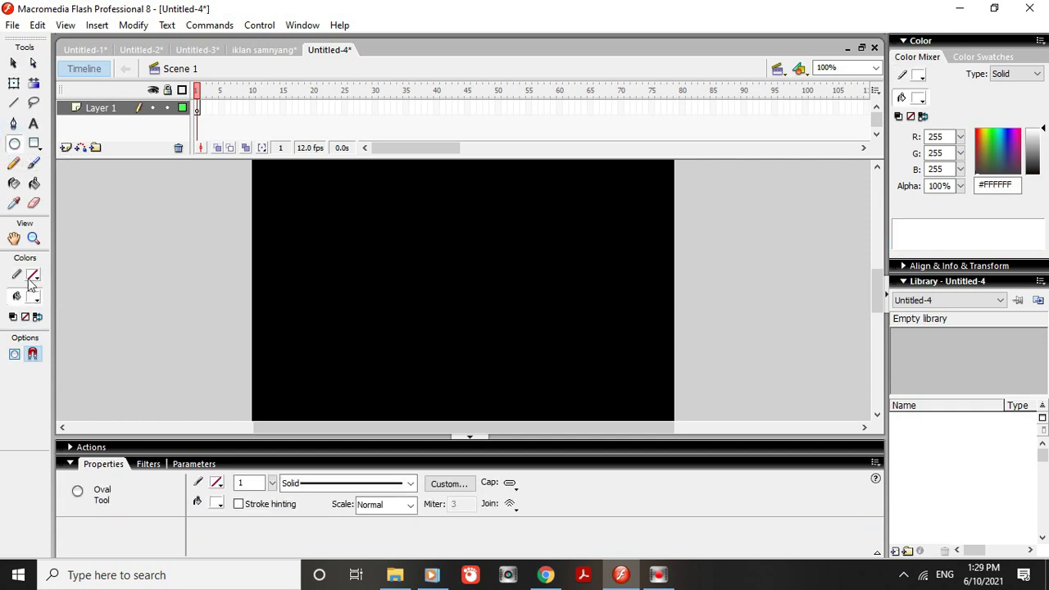
left_click(27, 318)
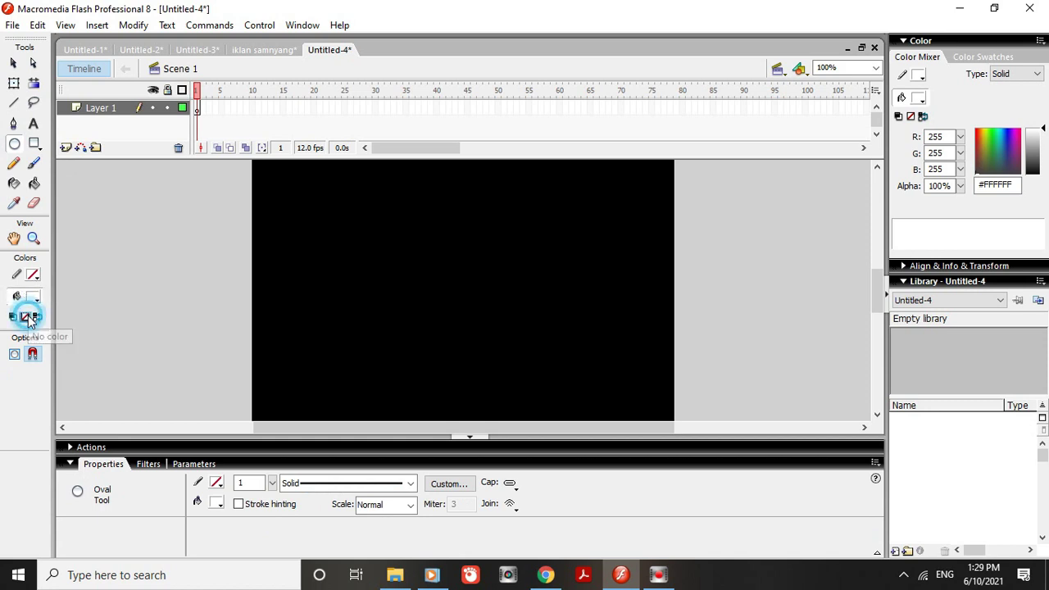
left_click(34, 298)
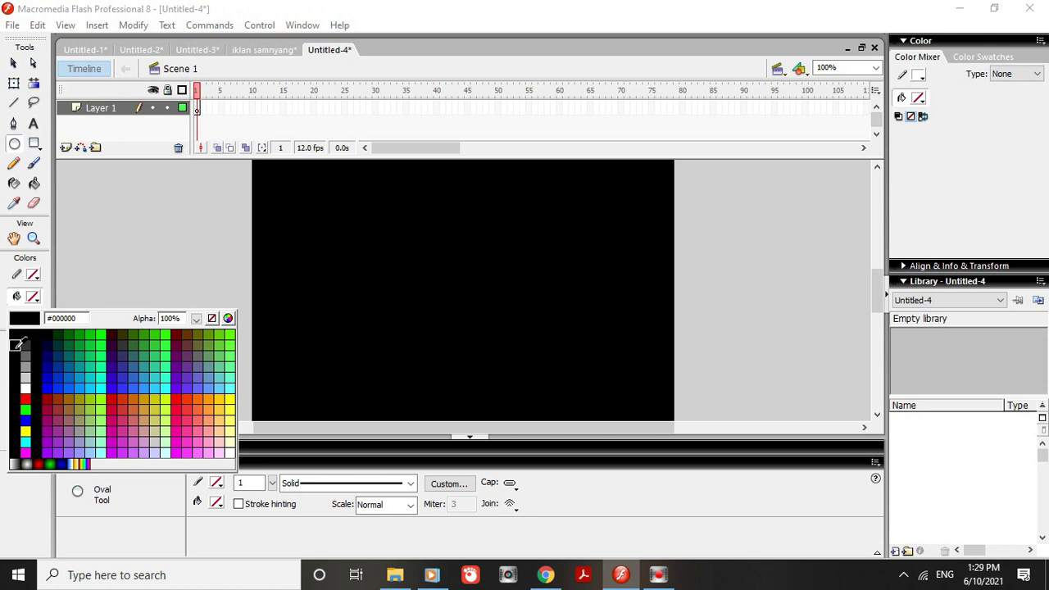
left_click(22, 387)
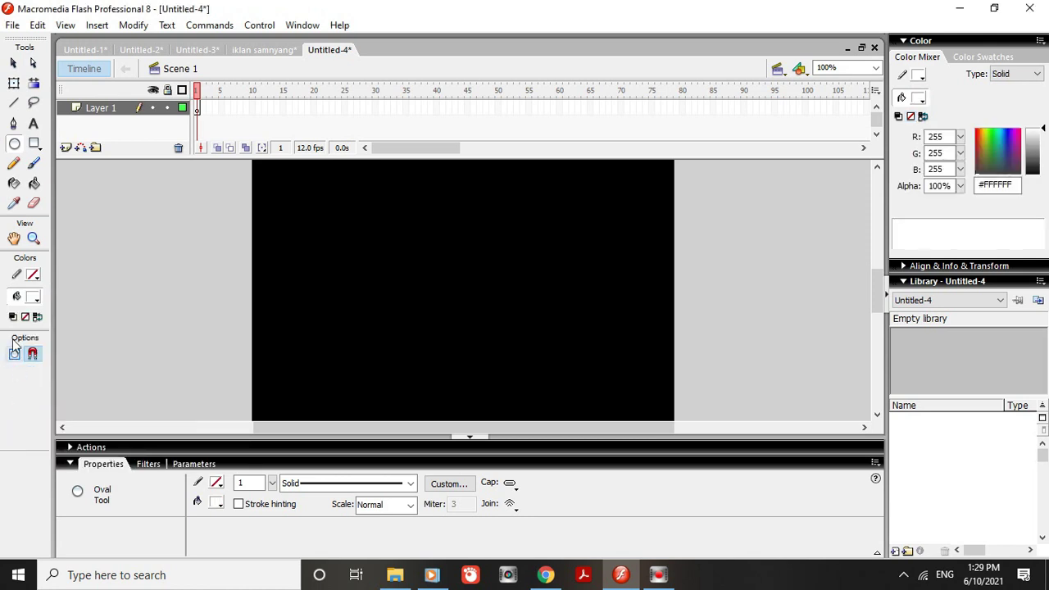
Set the oval's stroke color to white, then toggle the stroke between white and no color.
left_click(33, 275)
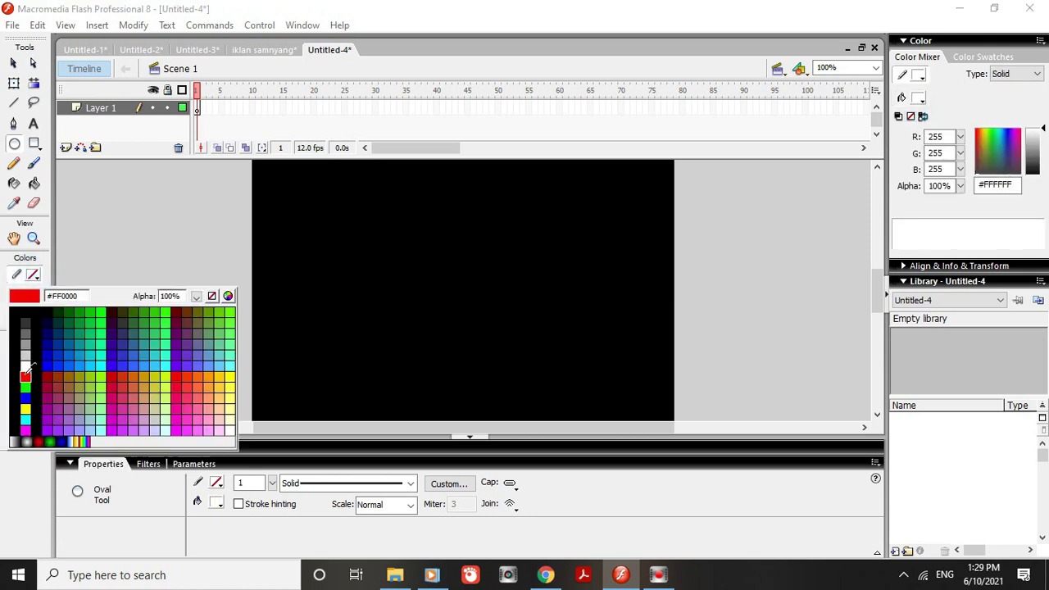
left_click(26, 364)
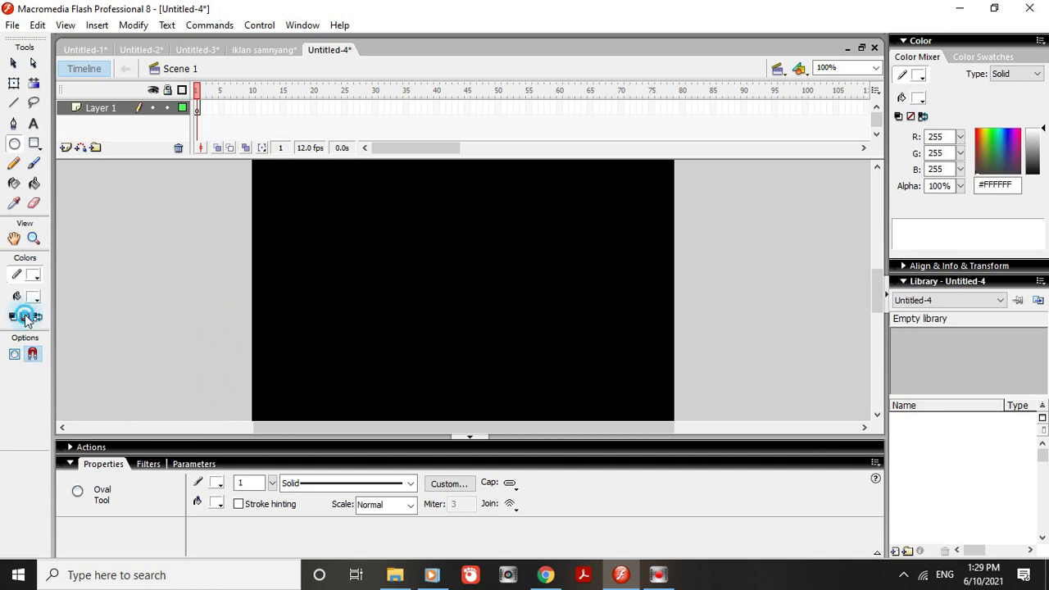
left_click(25, 318)
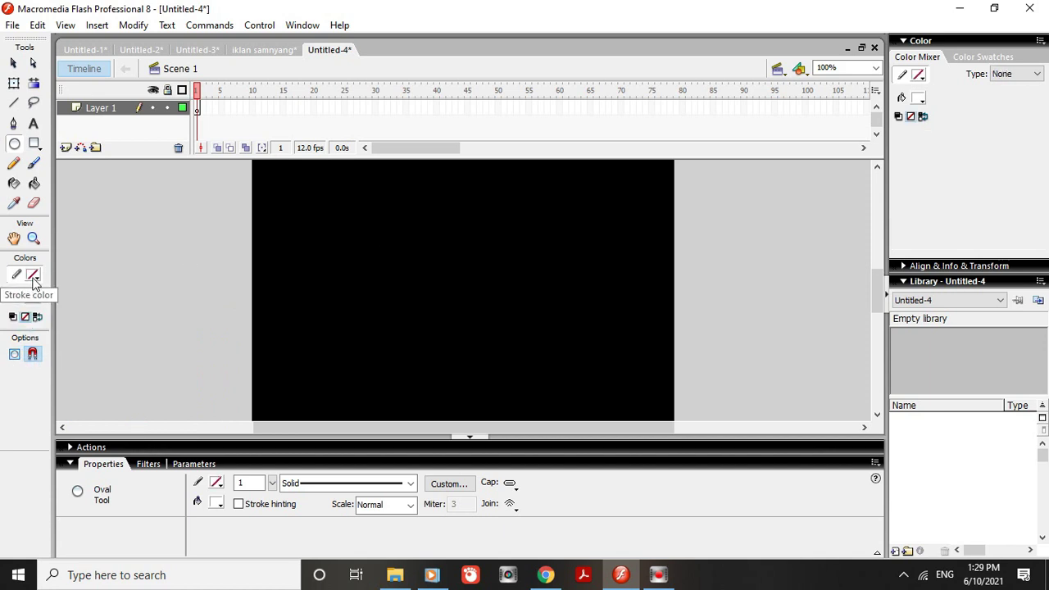
left_click(24, 317)
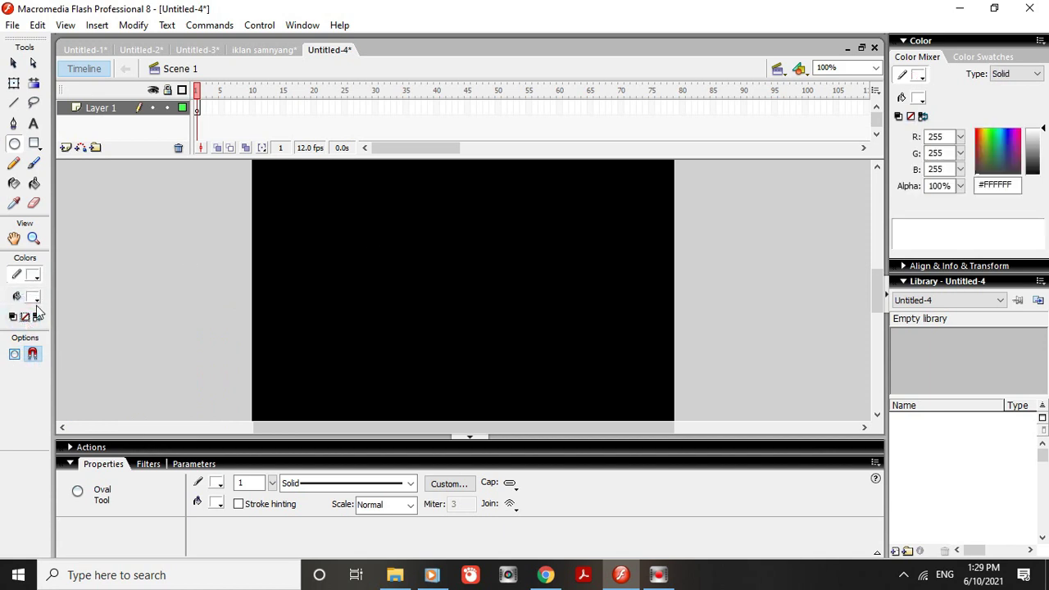
left_click(26, 318)
Set the oval's fill to no color and try drawing a circle with neither stroke nor fill.
left_click(33, 297)
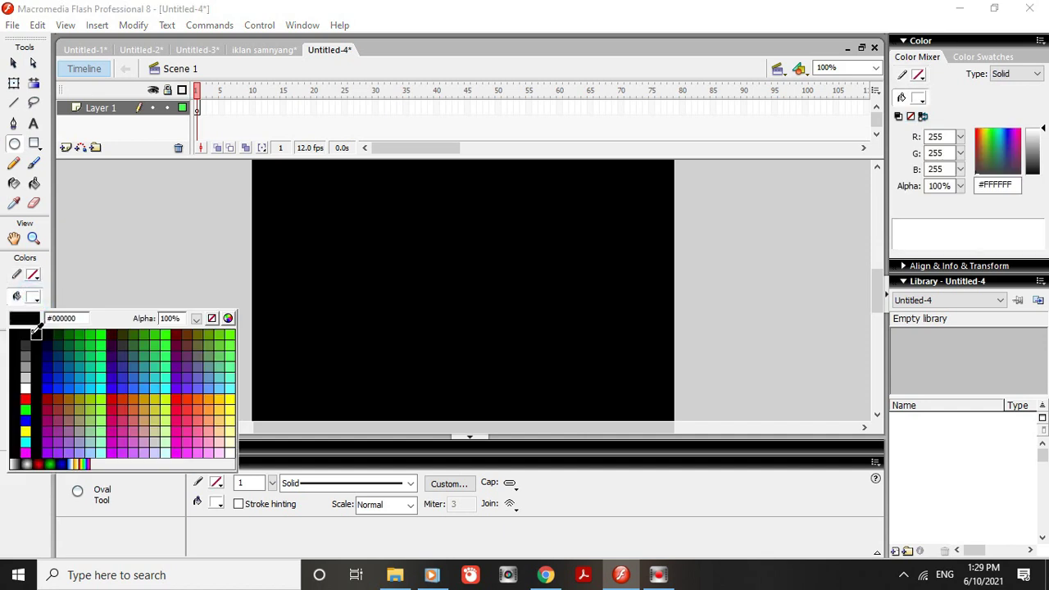
left_click(213, 319)
left_click_drag(383, 220, 525, 347)
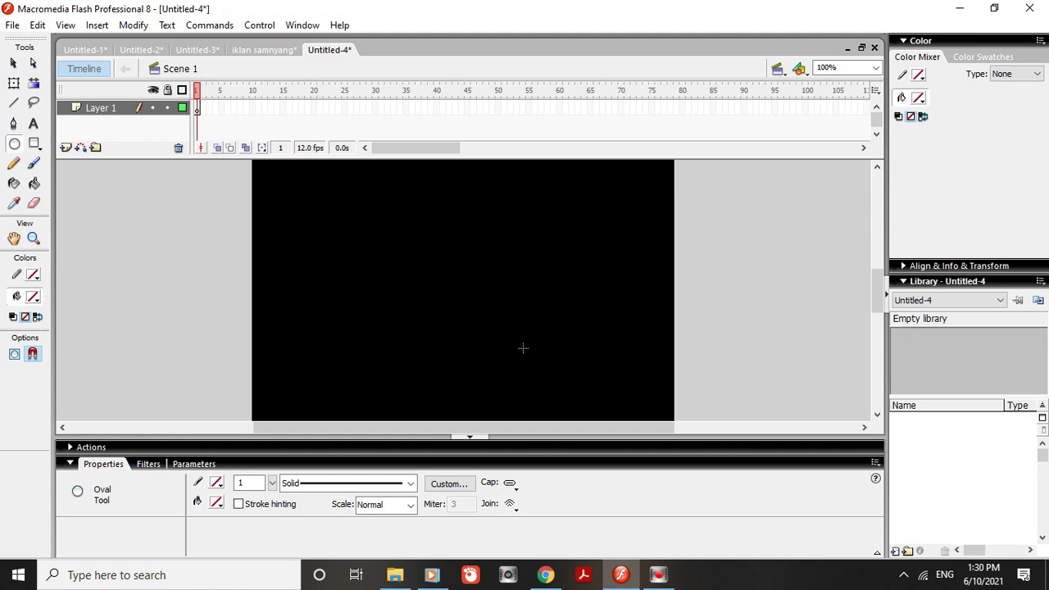
Set the stroke color to white, draw an unfilled test circle near the middle of the stage, and undo it.
left_click(33, 276)
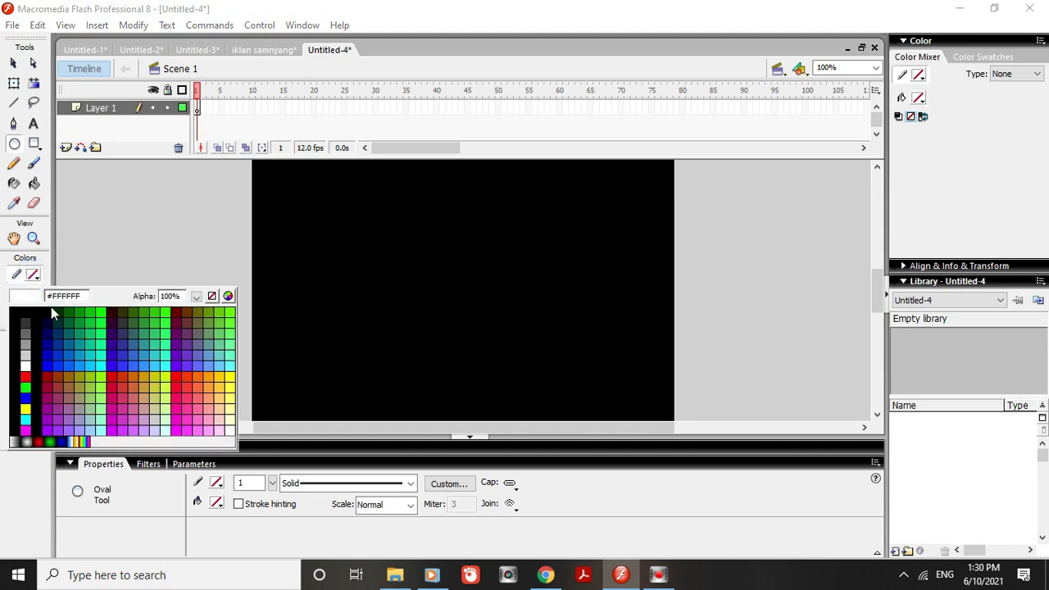
left_click(26, 366)
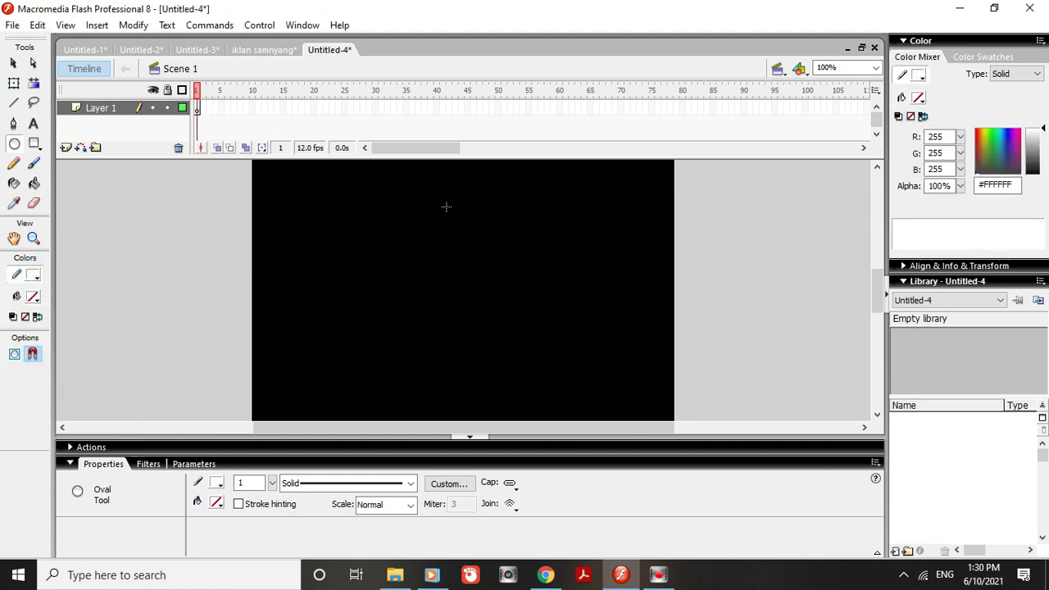
left_click_drag(402, 222, 533, 355)
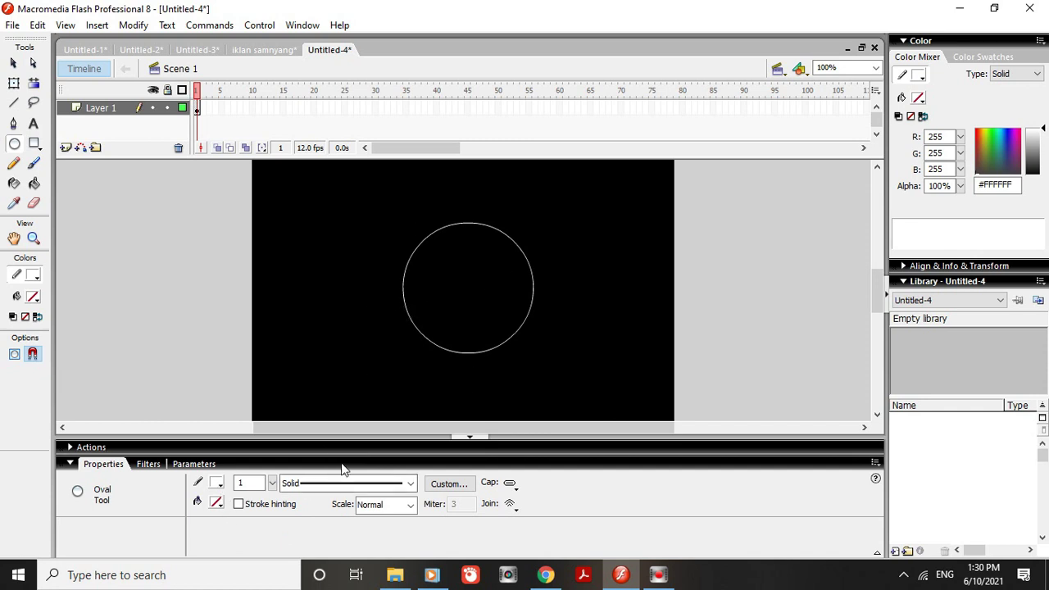
key("ctrl+z")
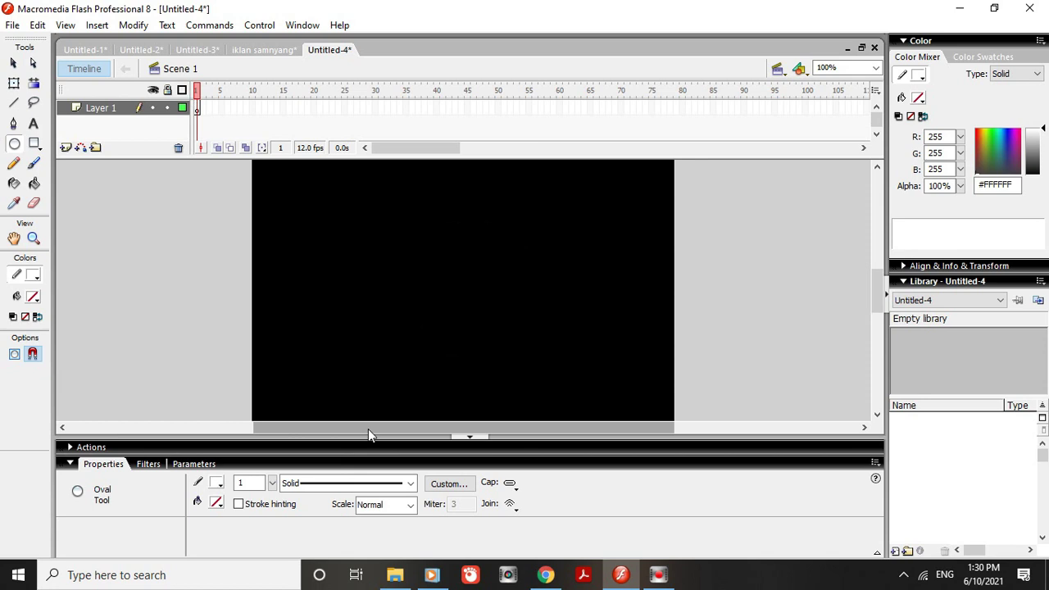
Set the stroke height to 3 and draw a white-outlined circle near the middle of the stage.
double_click(247, 484)
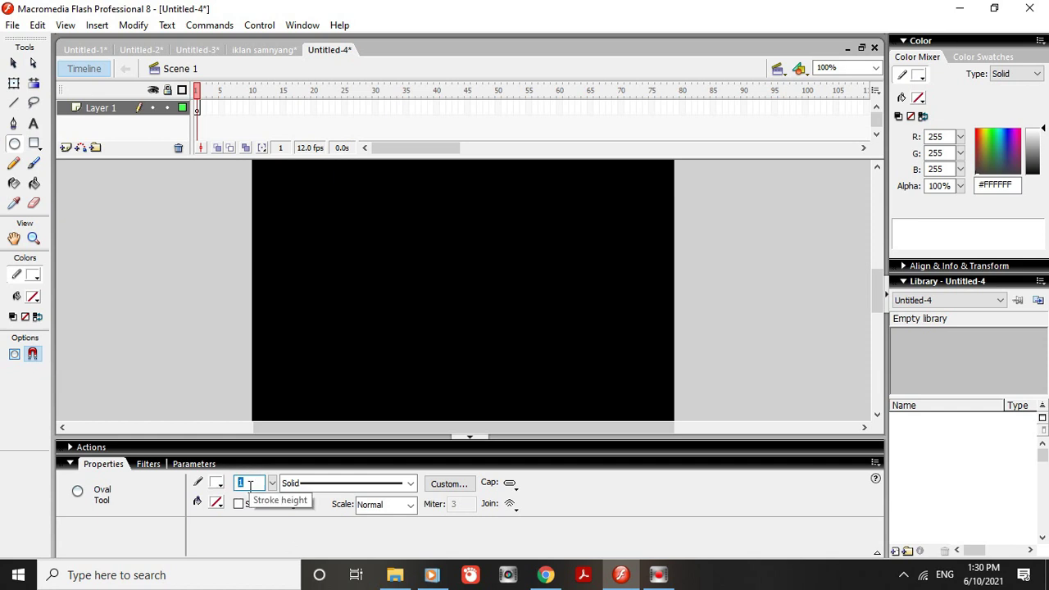
type("3")
key("Return")
left_click_drag(383, 236, 495, 358)
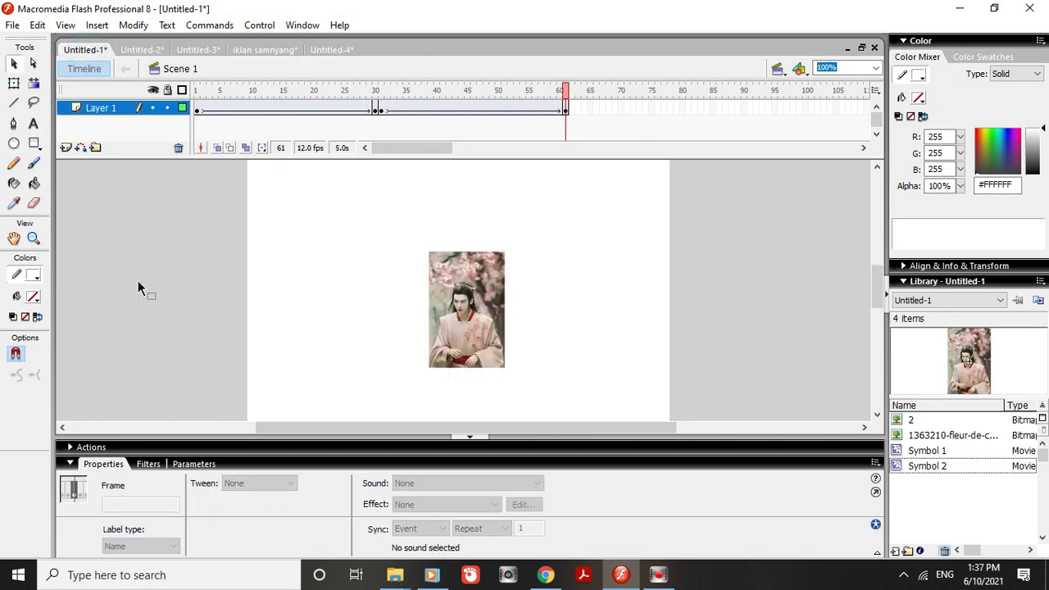
Test the picture animation in Untitled-1, close the preview, and scrub through its timeline to frame 61.
key("ctrl+Return")
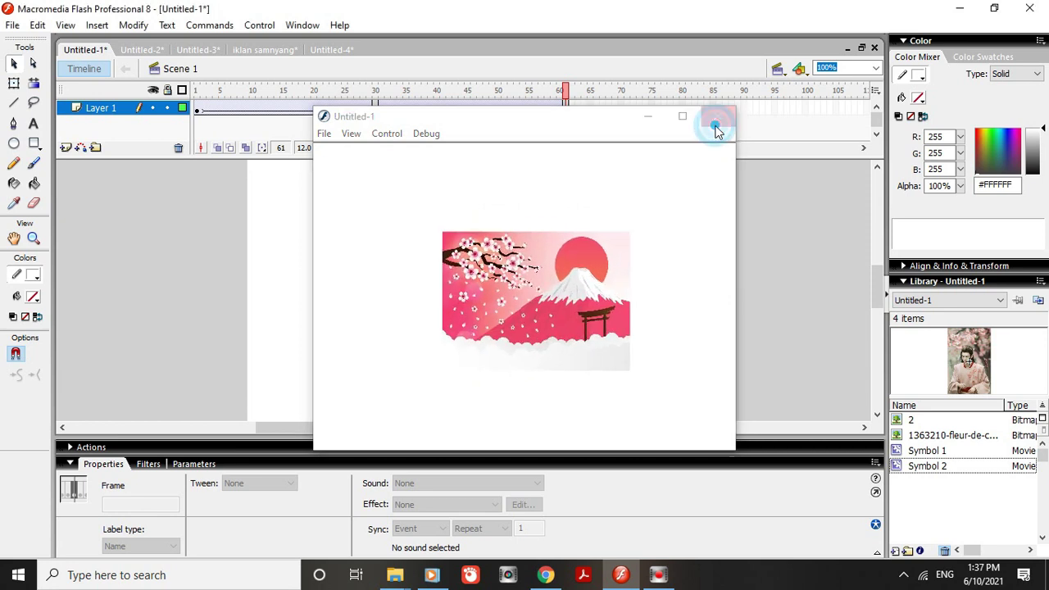
left_click(718, 130)
left_click(567, 112)
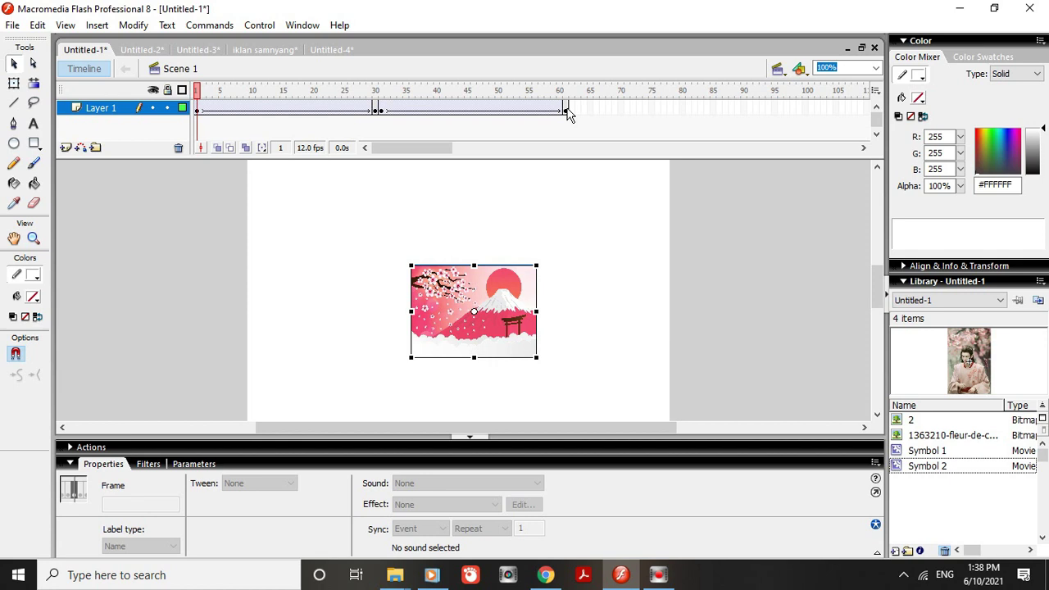
left_click(199, 90)
left_click_drag(199, 90, 390, 143)
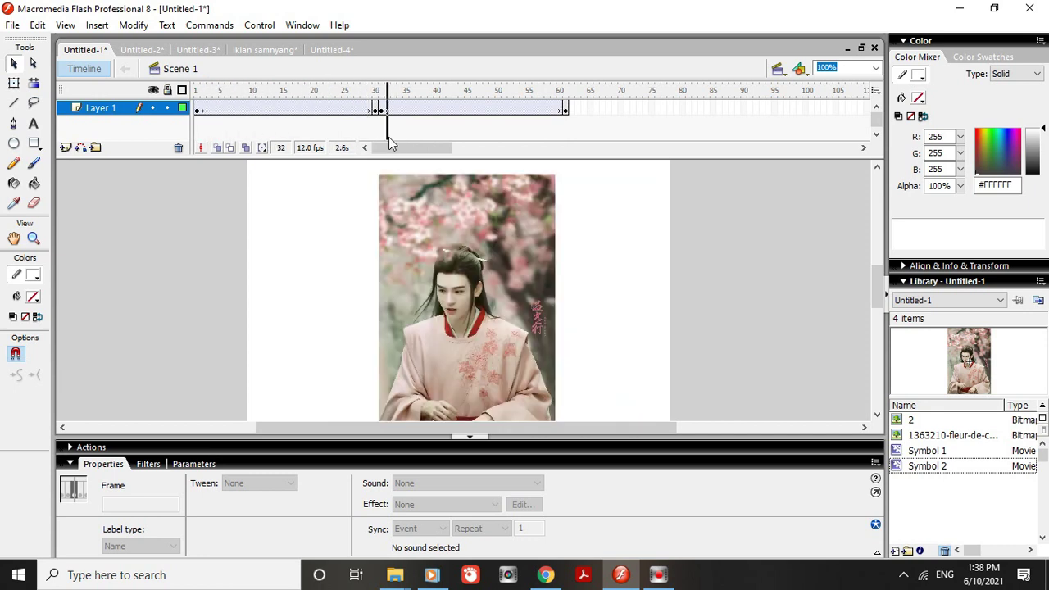
left_click_drag(389, 137, 566, 156)
Remove frames 1 to 61 from Layer 1 and insert a keyframe at frame 1.
left_click_drag(564, 108, 196, 115)
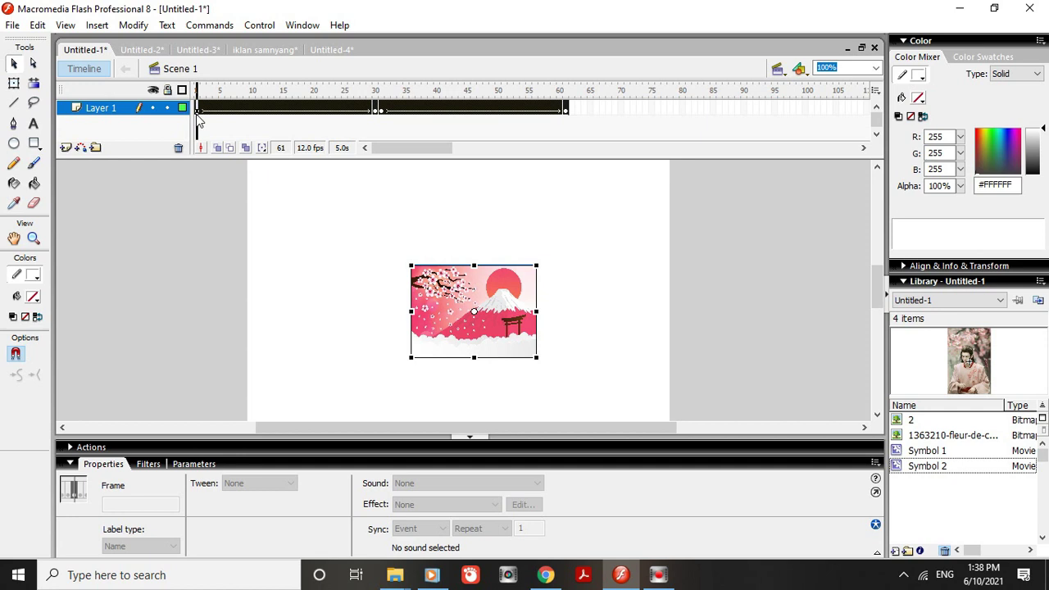
right_click(197, 112)
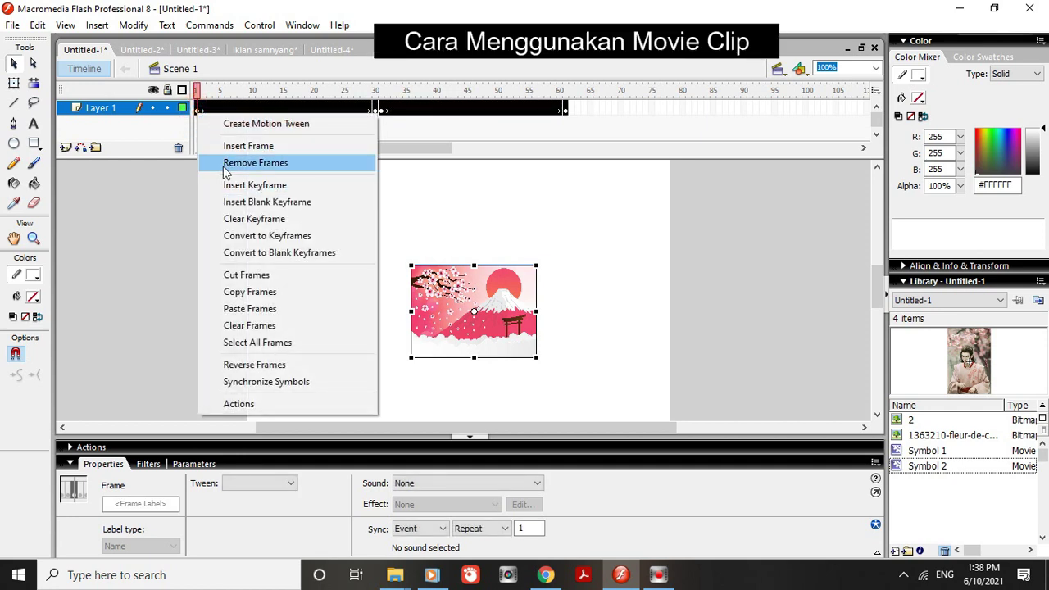
left_click(227, 164)
left_click(197, 111)
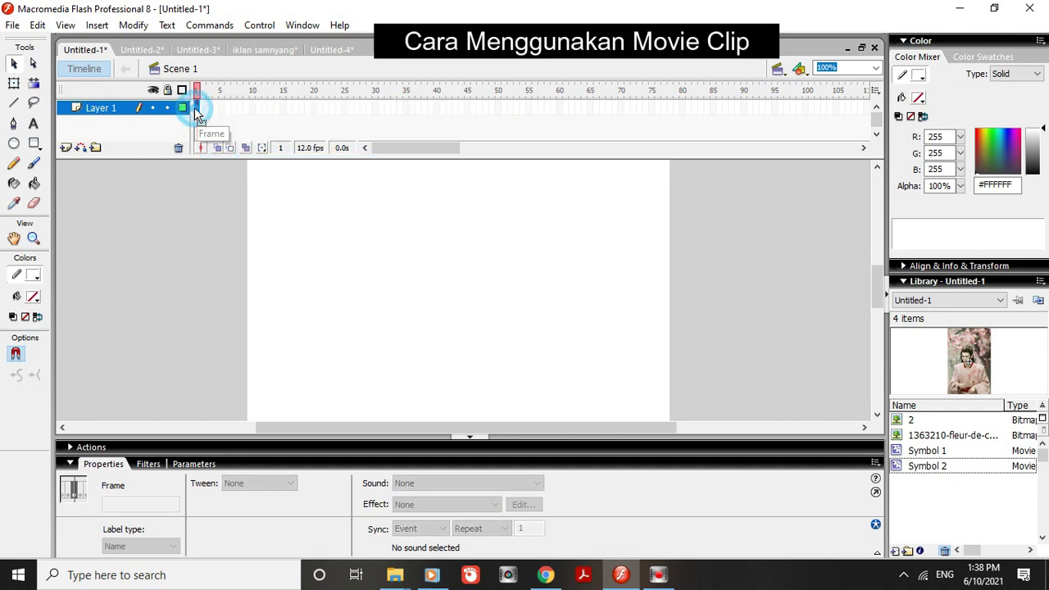
right_click(197, 112)
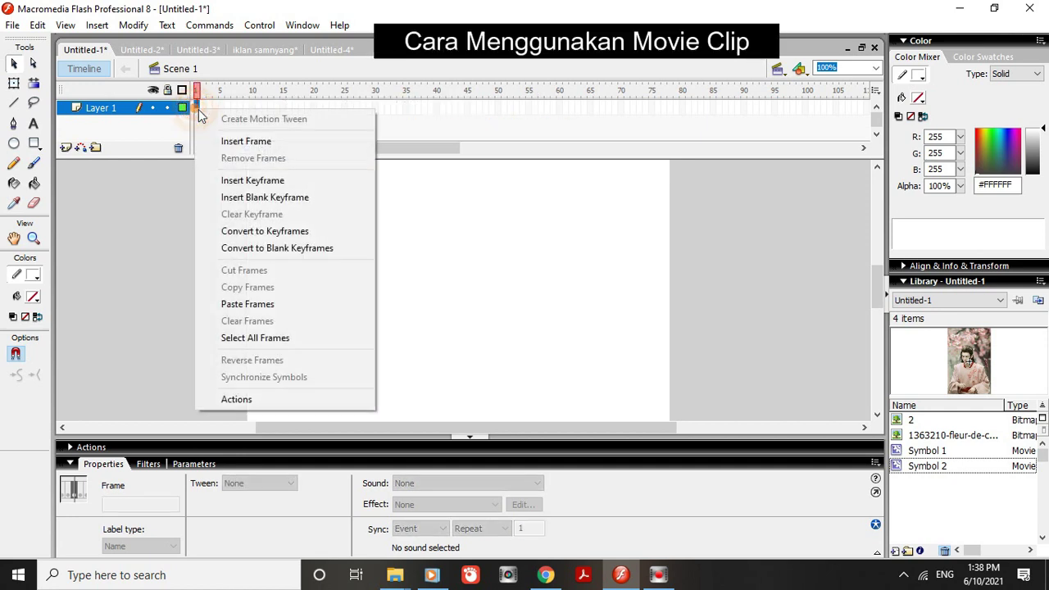
left_click(237, 181)
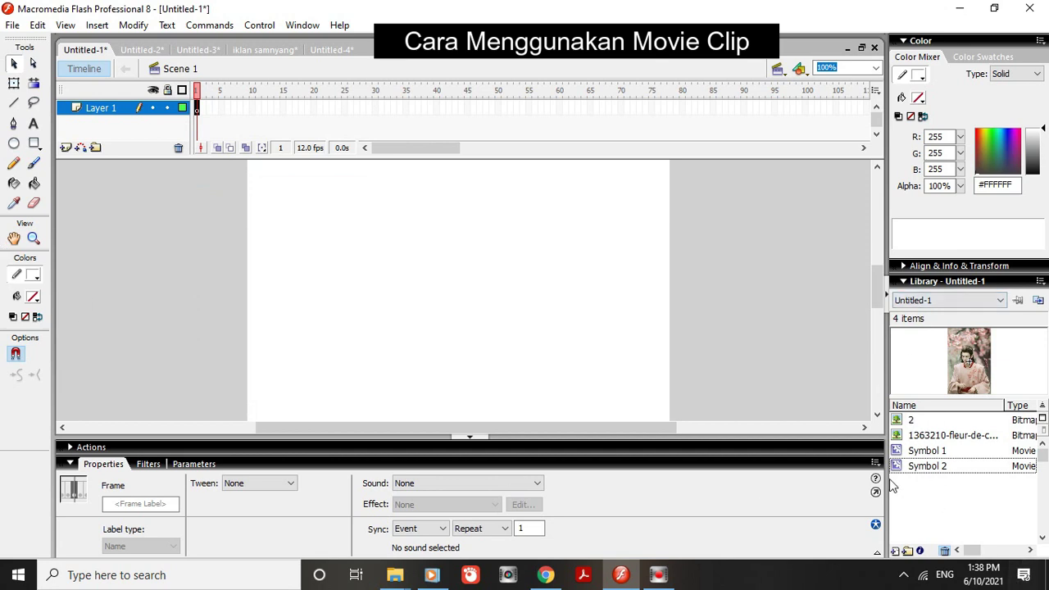
left_click(13, 25)
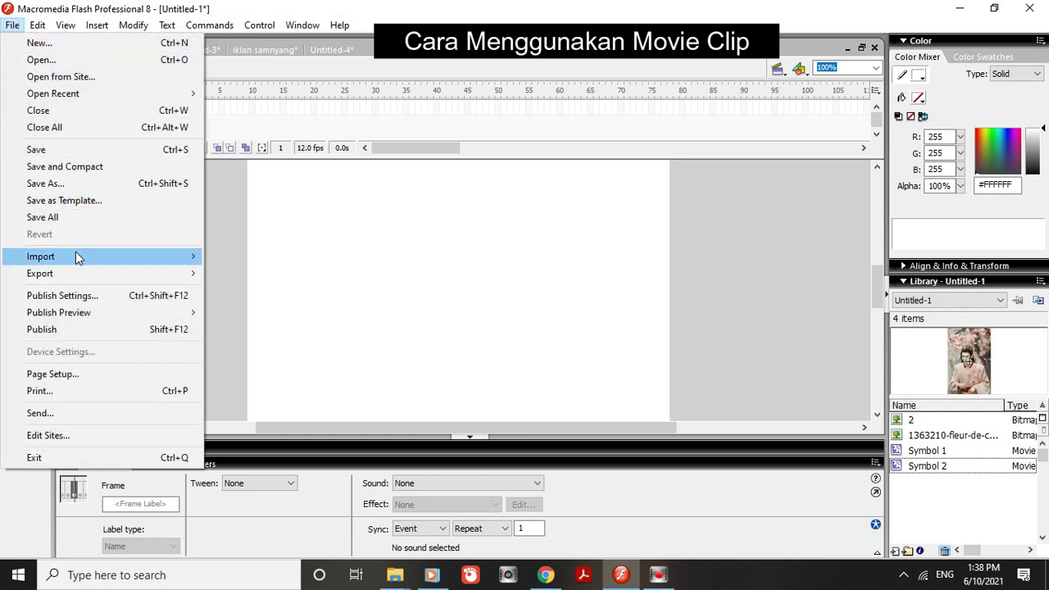
mouse_move(77, 256)
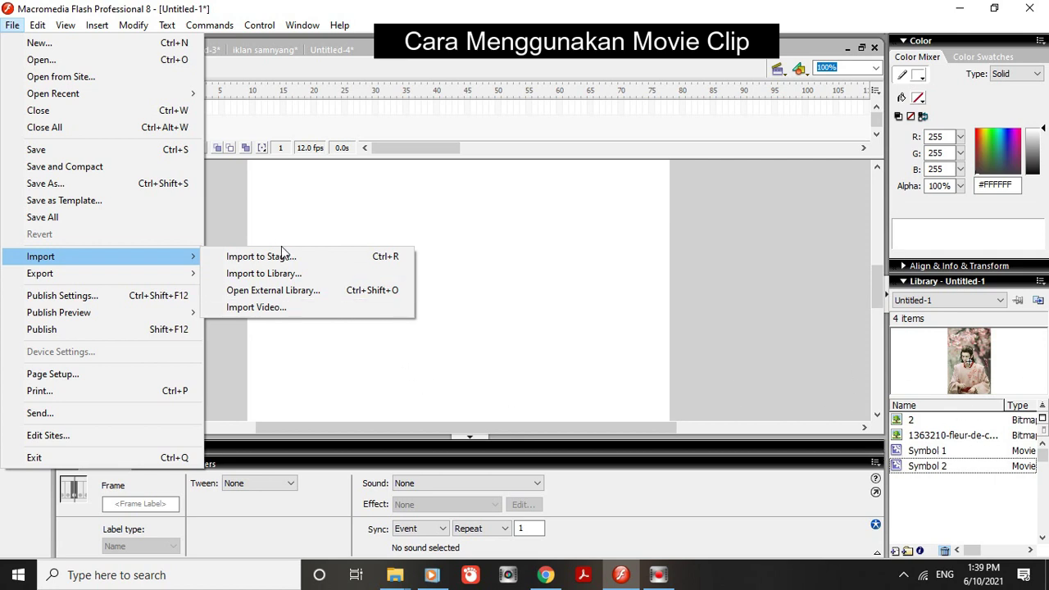
left_click(280, 273)
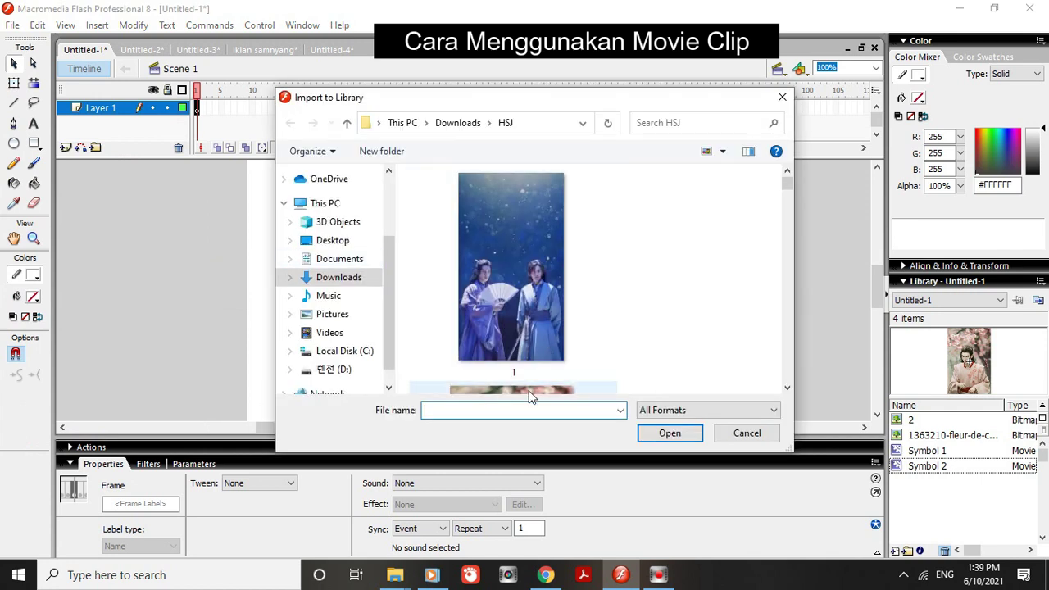
scroll(478, 329, "down", 3)
scroll(478, 330, "down", 2)
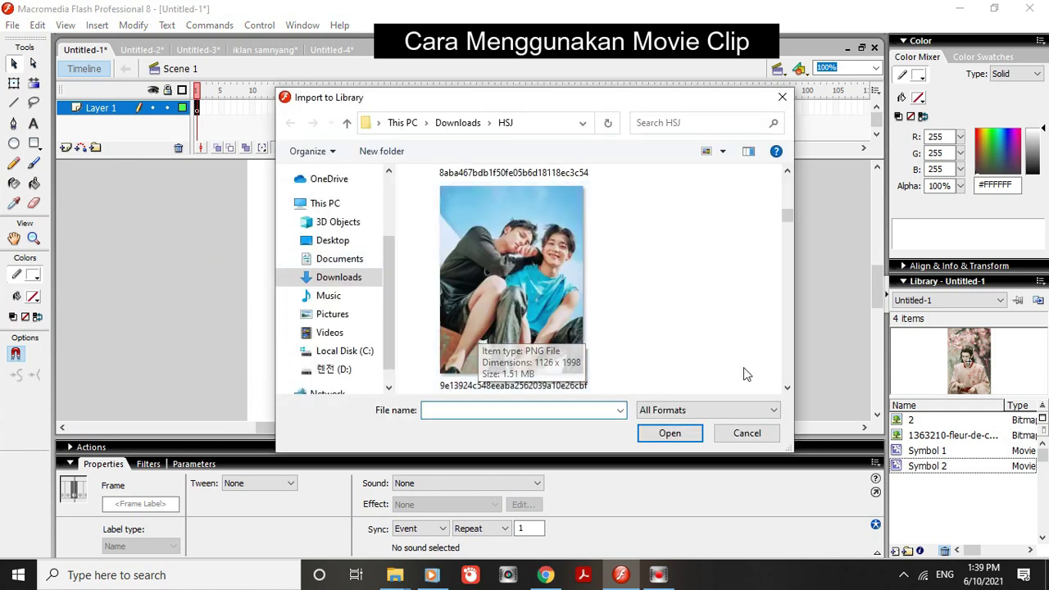
left_click(733, 437)
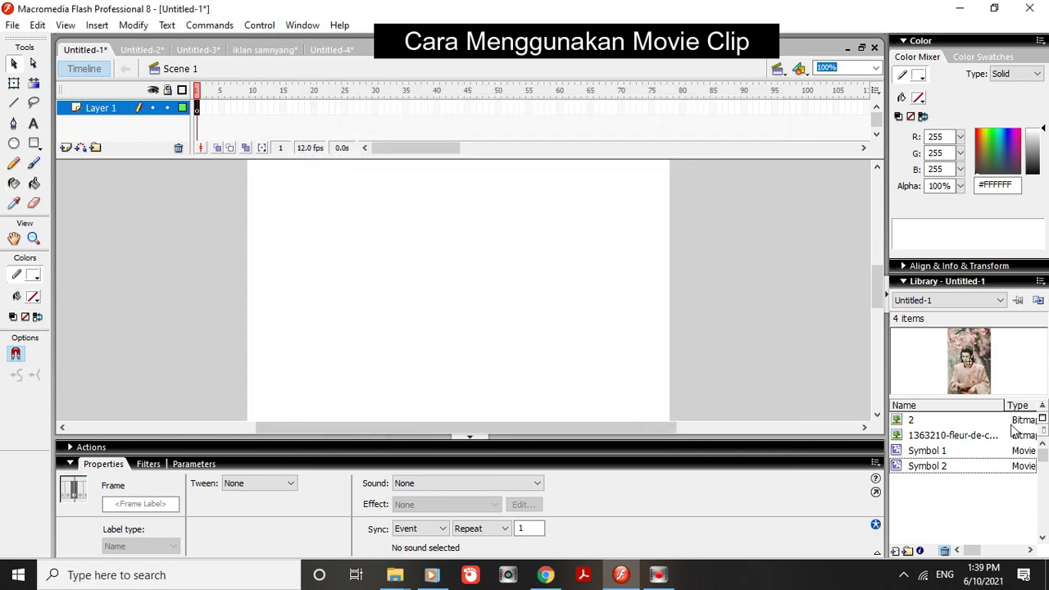
Place bitmap 2 from the library on the stage and shrink it to about 176 wide by 270 high.
left_click(912, 421)
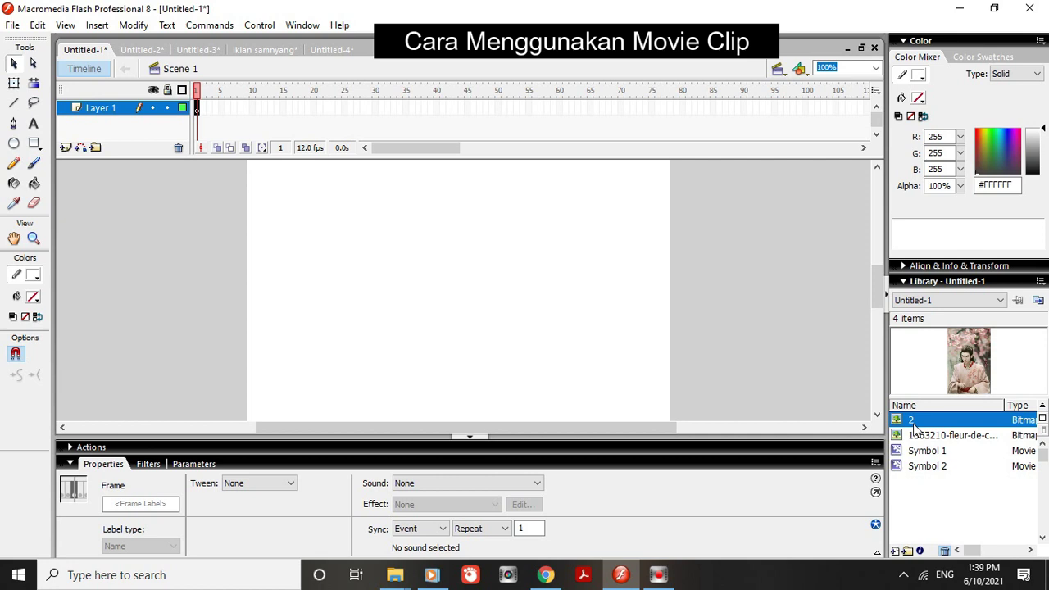
left_click_drag(925, 424, 414, 328)
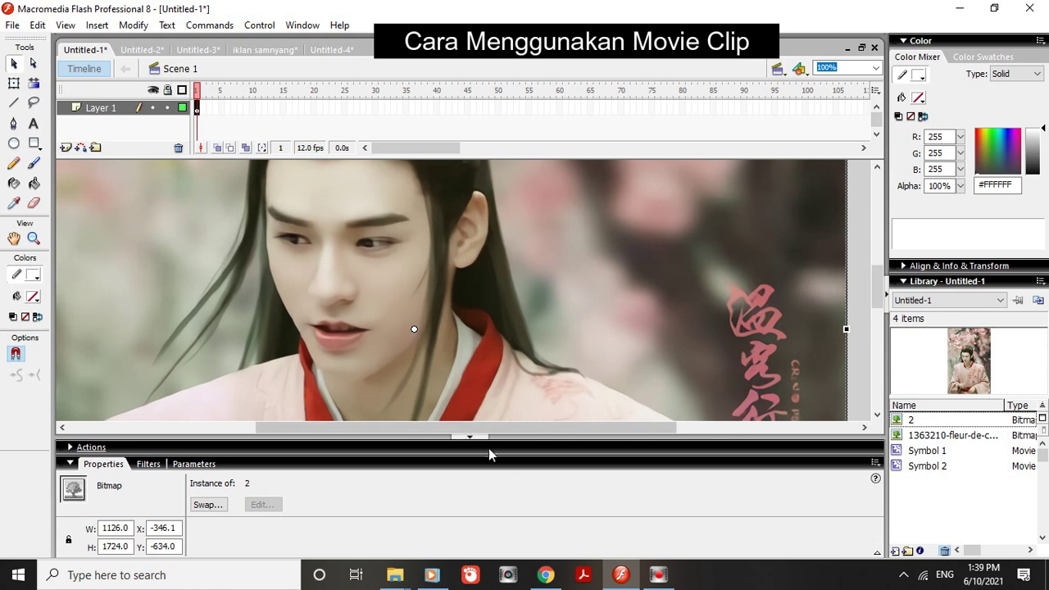
left_click_drag(878, 282, 868, 186)
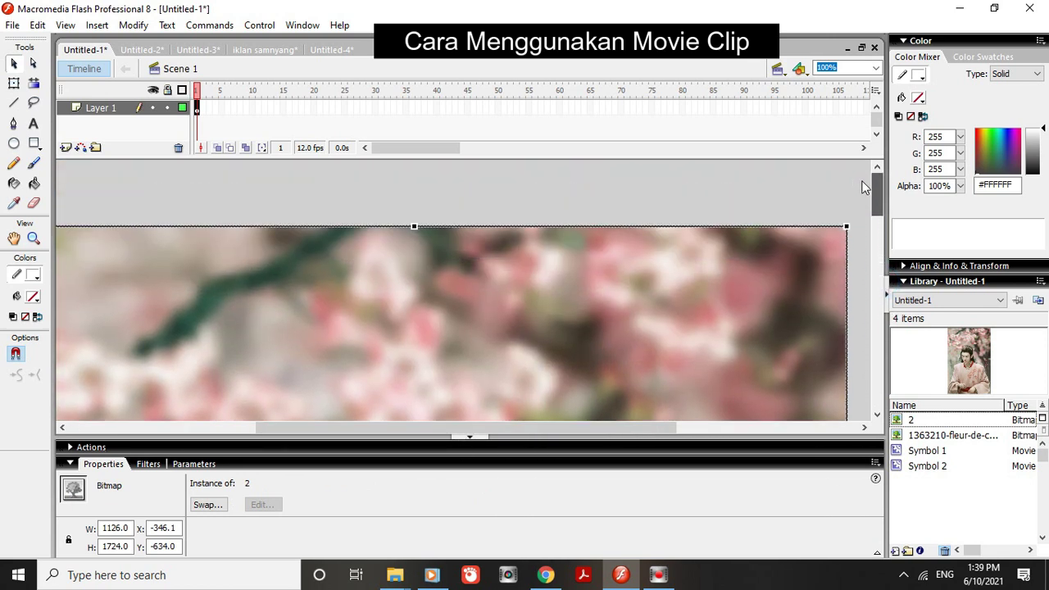
left_click_drag(526, 426, 363, 448)
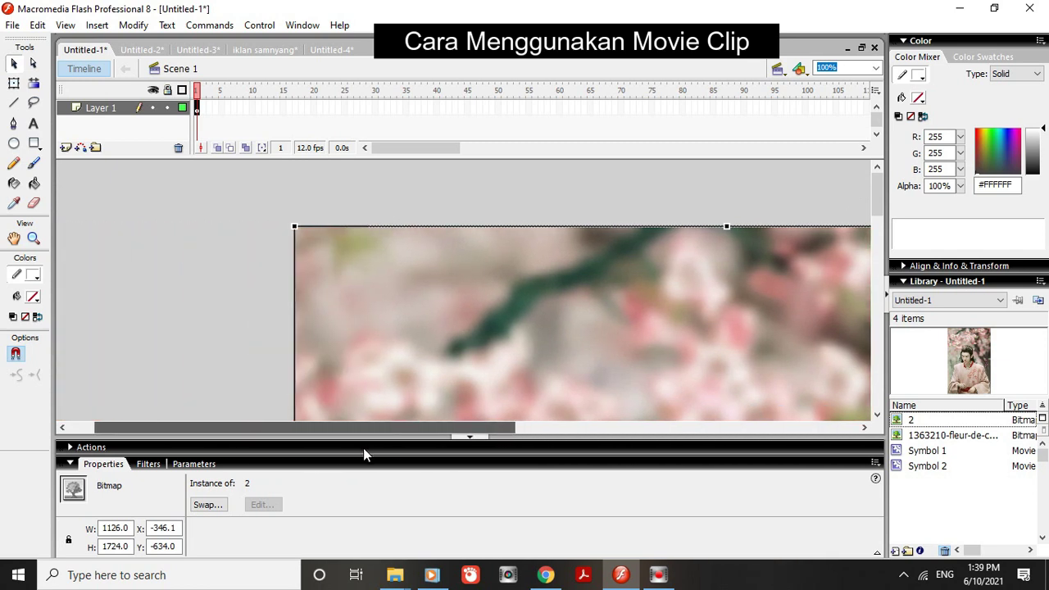
left_click(14, 85)
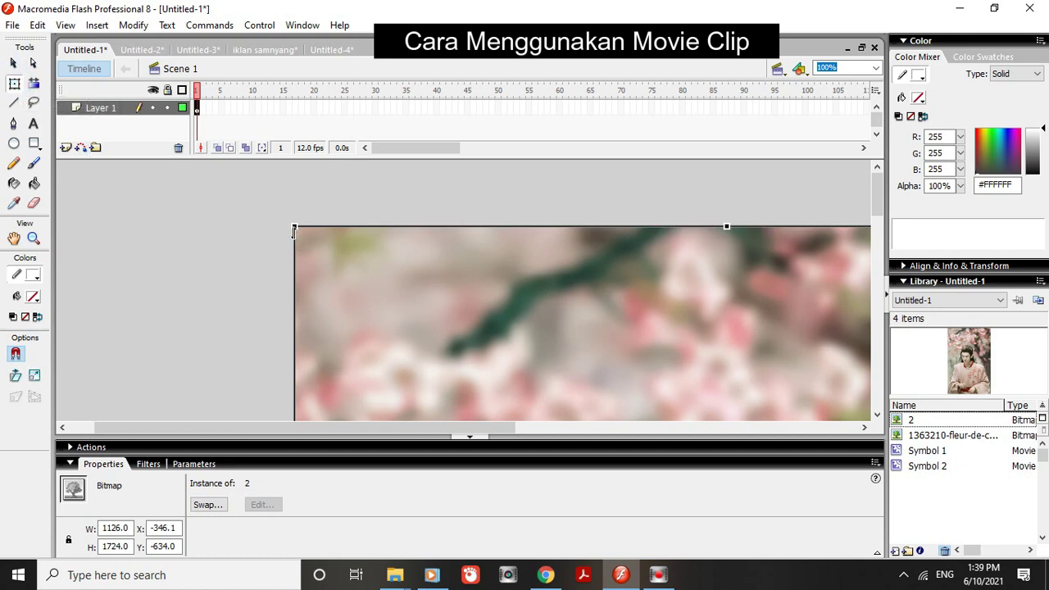
left_click_drag(294, 225, 444, 348)
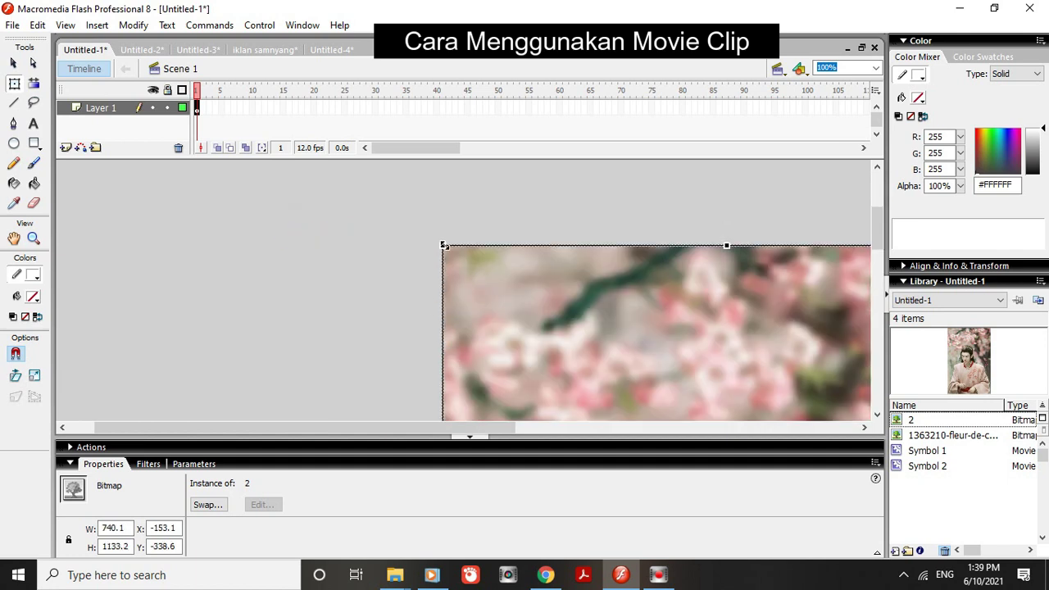
left_click_drag(564, 359, 566, 359)
scroll(567, 360, "down", 3)
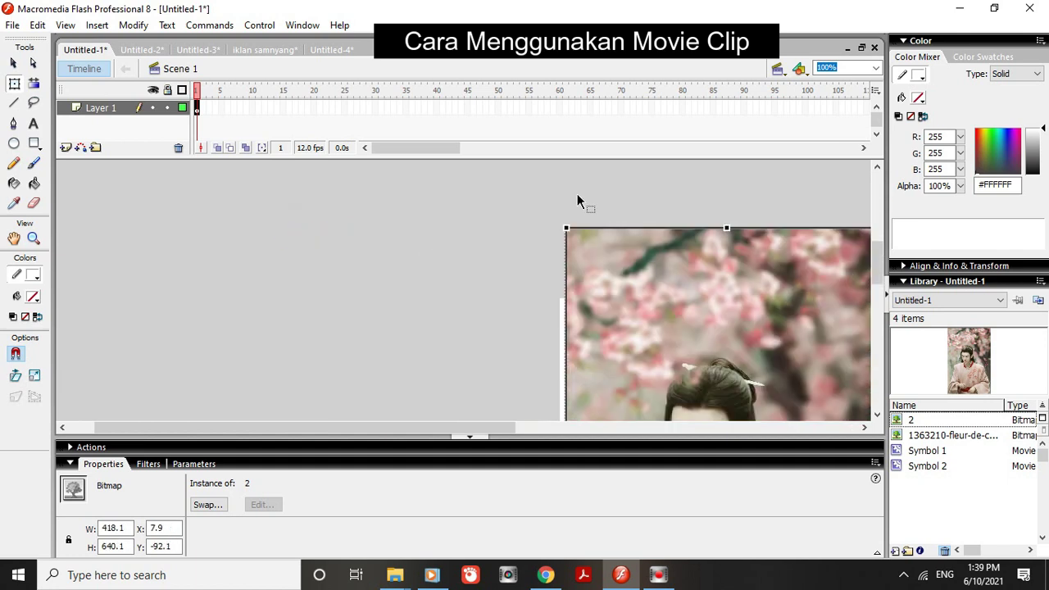
left_click_drag(567, 228, 656, 320)
scroll(656, 320, "up", 2)
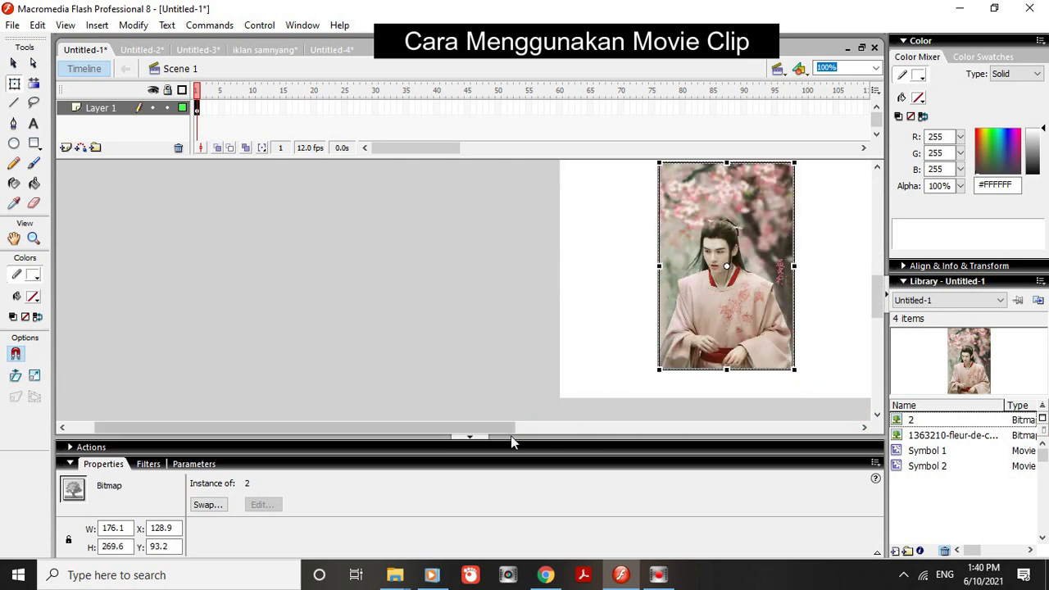
Shrink the bitmap to about 106 by 162 and move it near the middle of the stage, at about X 221, Y 99.
left_click_drag(494, 429, 635, 414)
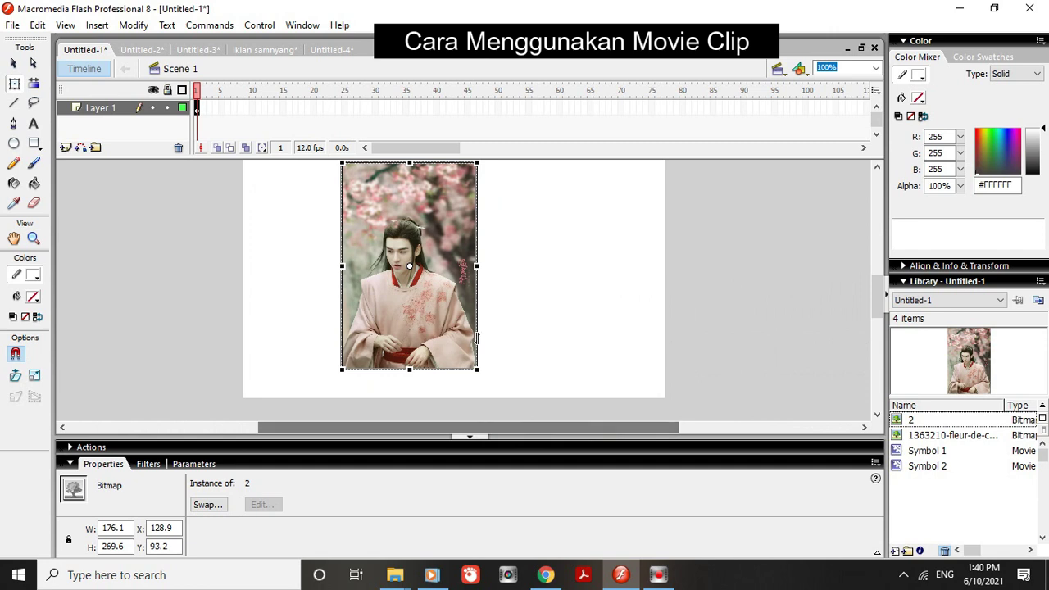
scroll(460, 279, "up", 2)
left_click_drag(429, 284, 469, 255)
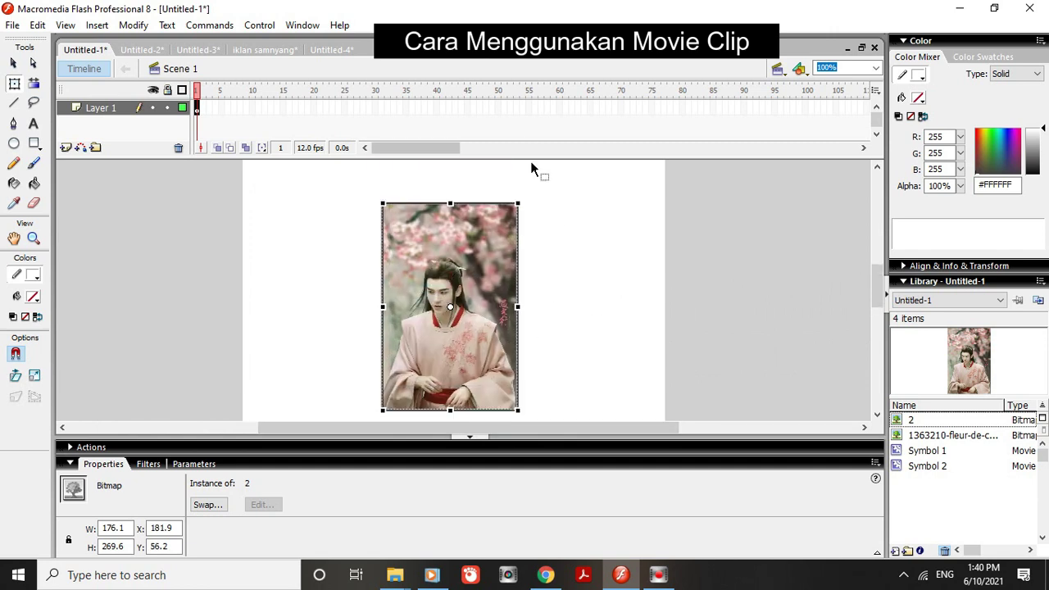
left_click_drag(516, 204, 492, 244)
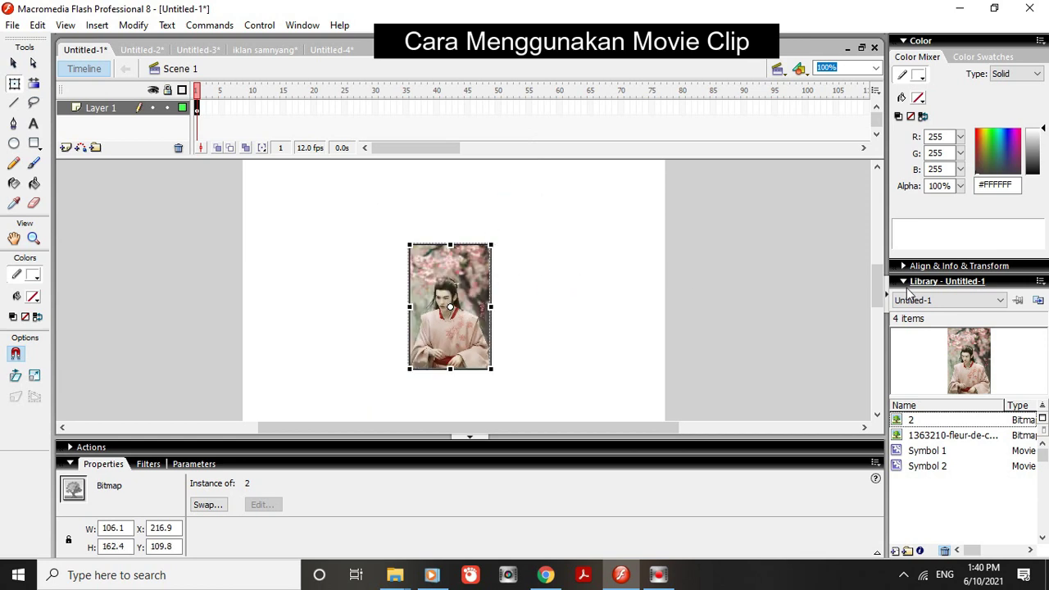
mouse_move(880, 285)
left_mouse_down()
mouse_move(875, 297)
mouse_move(869, 284)
left_mouse_up()
left_click_drag(449, 288, 453, 279)
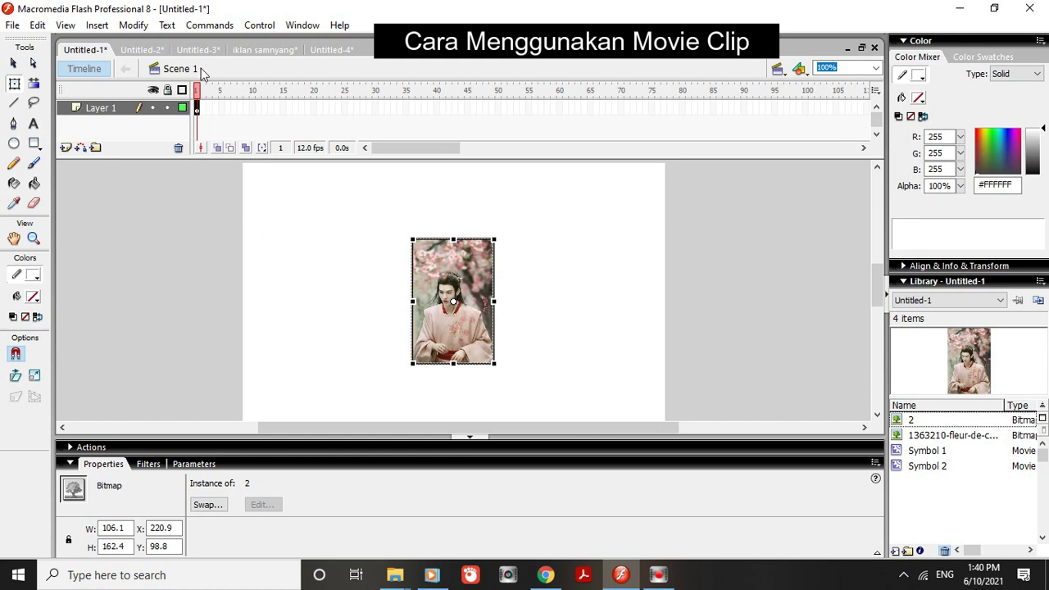
Convert the bitmap on the stage to a movie clip symbol, keeping the default name.
right_click(443, 278)
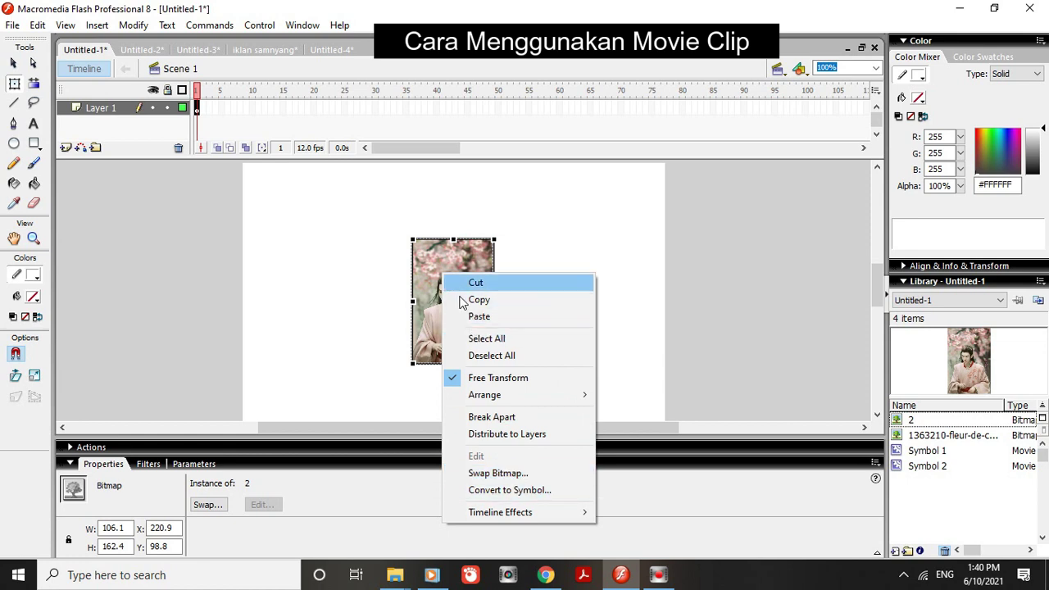
left_click(488, 490)
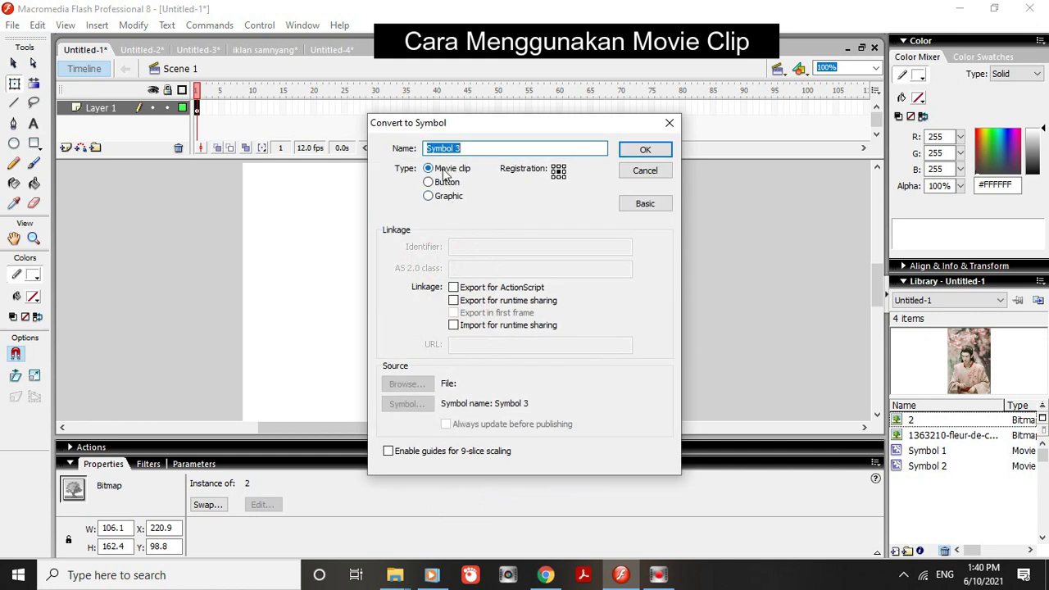
left_click(644, 151)
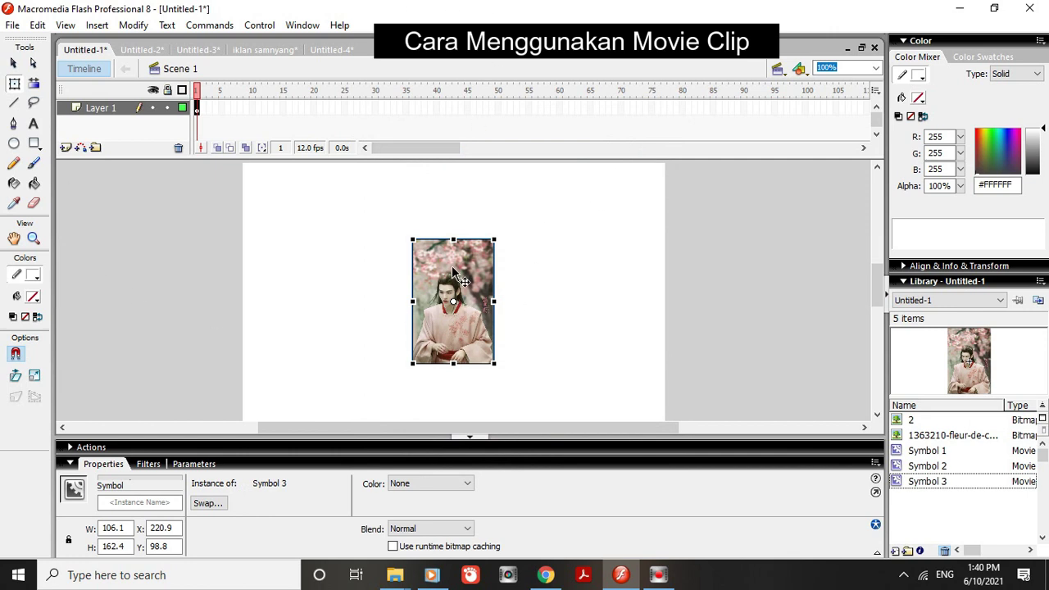
Insert a keyframe at frame 25 of Layer 1.
left_click(343, 110)
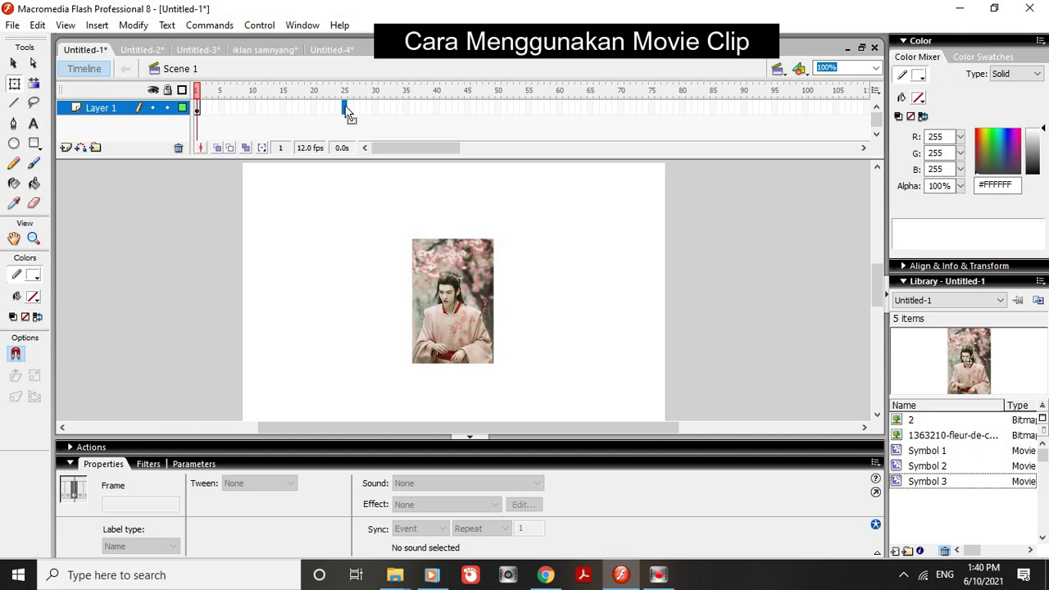
left_click_drag(341, 117, 348, 116)
right_click(346, 109)
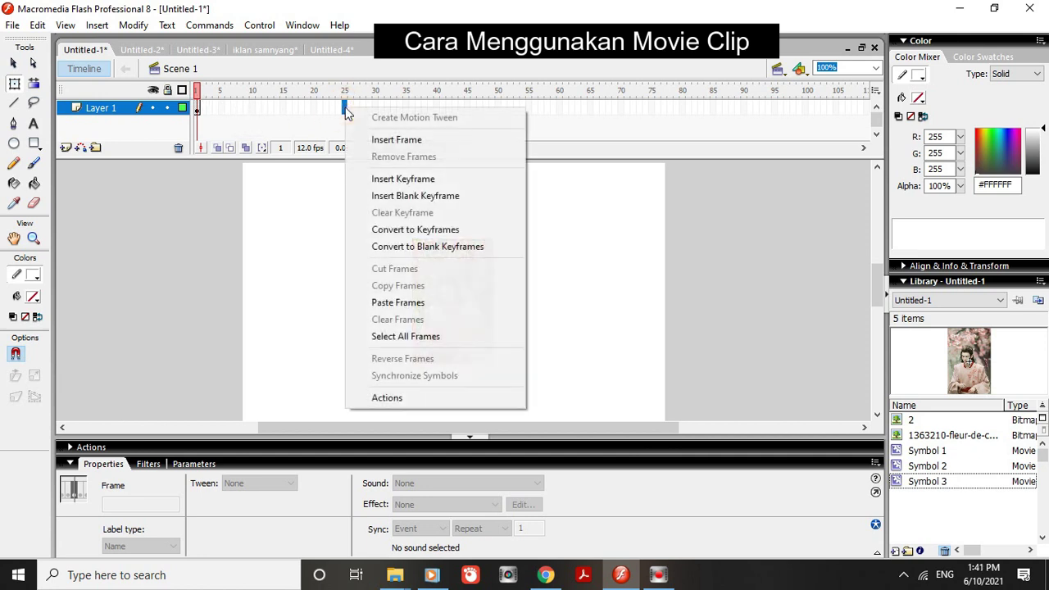
left_click(386, 180)
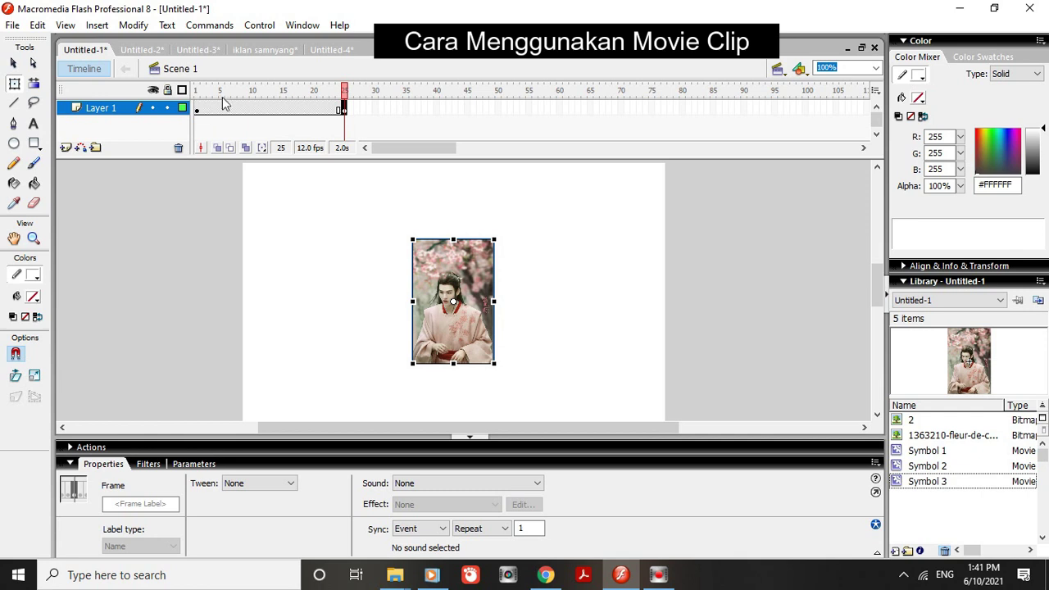
Insert a blank keyframe at frame 28 of Layer 1.
left_click(198, 90)
left_click_drag(201, 94, 355, 109)
left_click(351, 110)
right_click(360, 106)
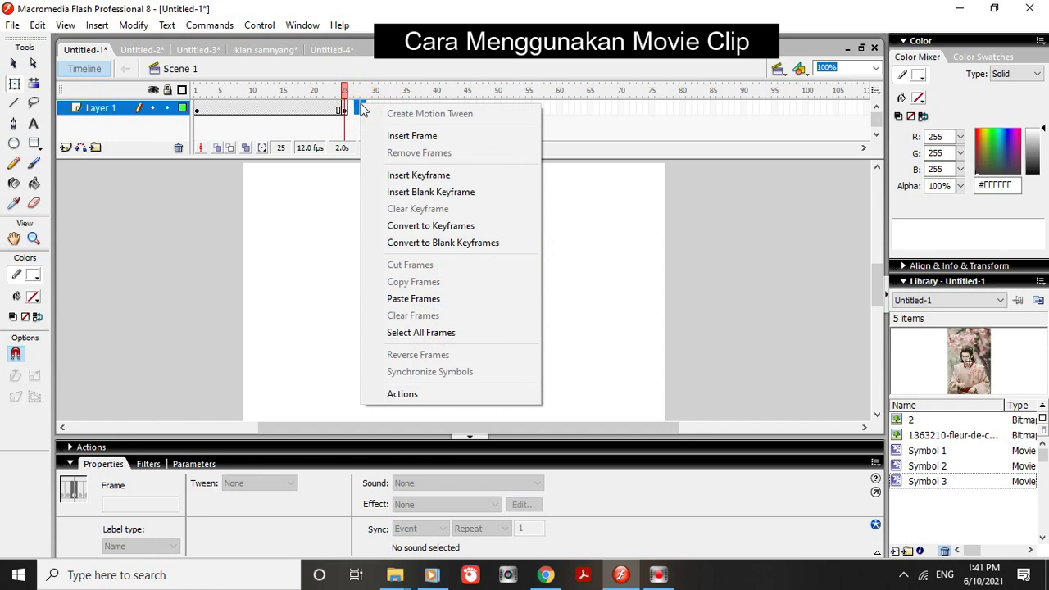
left_click(393, 194)
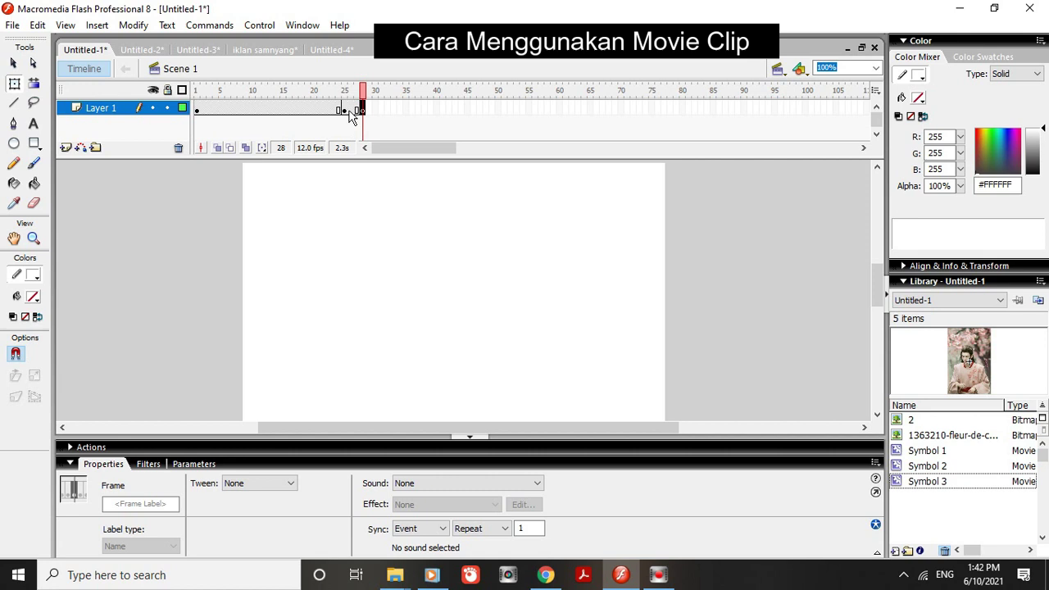
Remove frames 26 to 28 from Layer 1.
left_click_drag(351, 112, 361, 115)
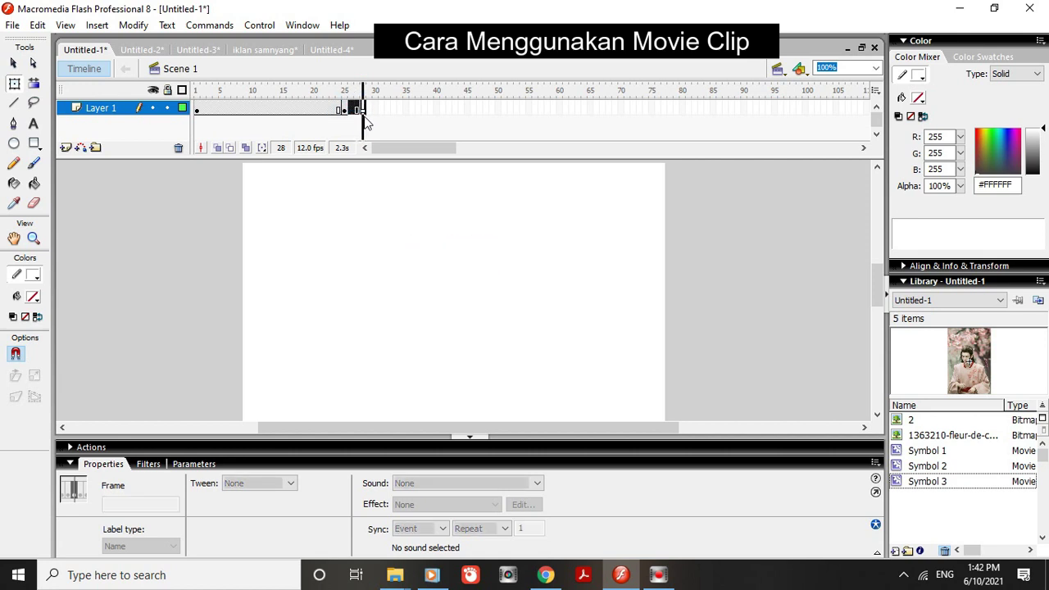
right_click(358, 112)
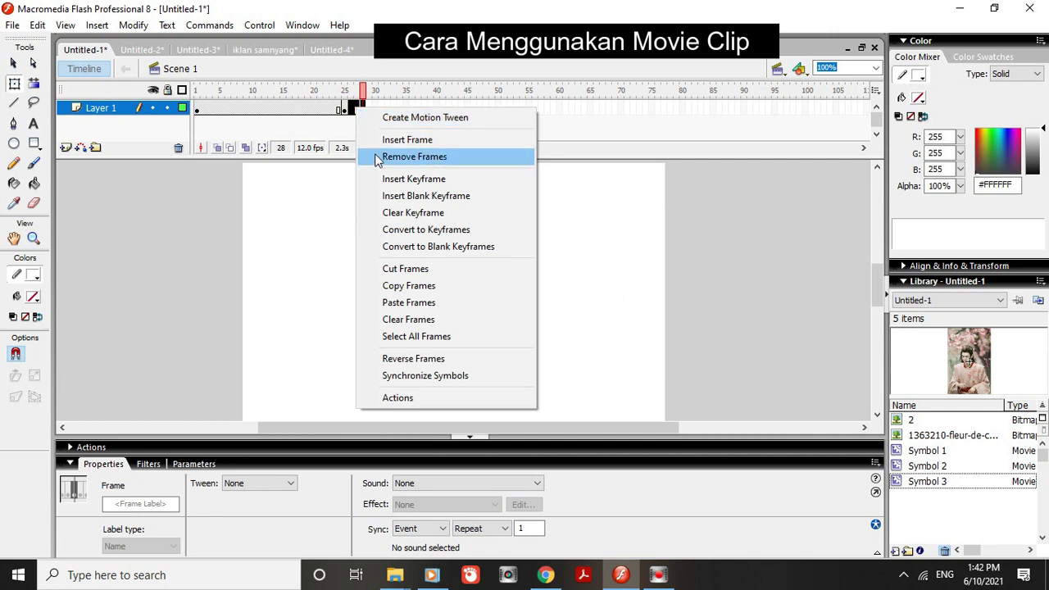
left_click(378, 157)
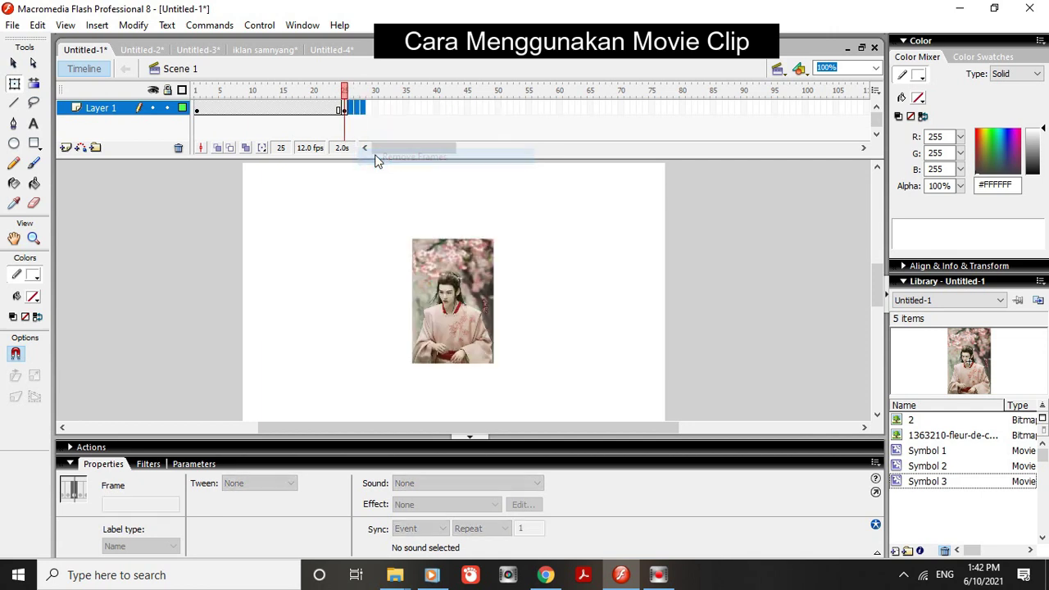
Enlarge the movie clip at keyframe 25 about its centre to about 232 wide by 355 high.
mouse_move(346, 91)
left_mouse_down()
mouse_move(175, 90)
mouse_move(370, 90)
mouse_move(344, 90)
left_mouse_up()
left_click(345, 110)
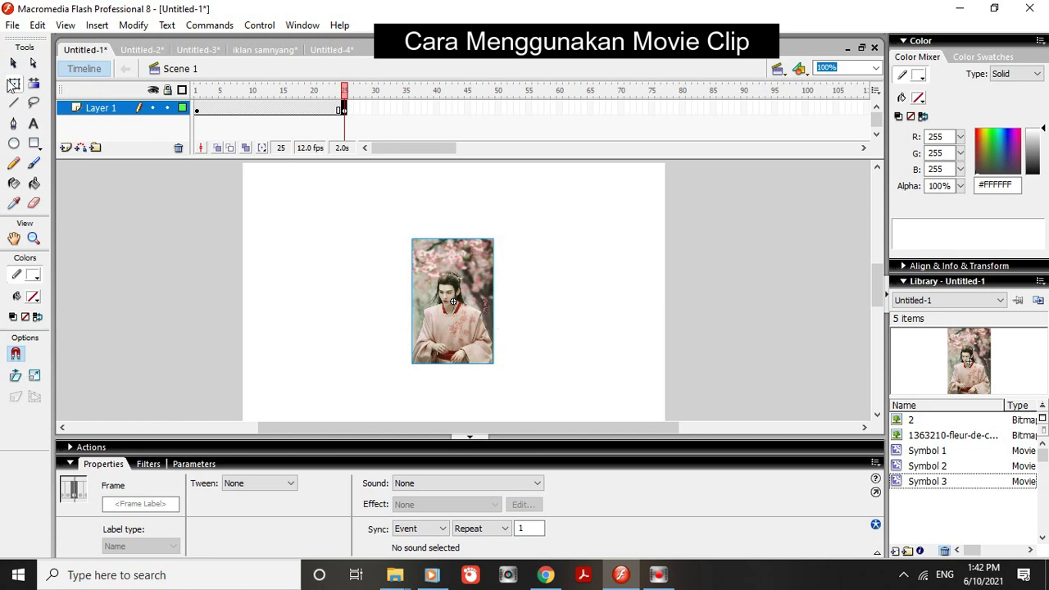
left_click(14, 85)
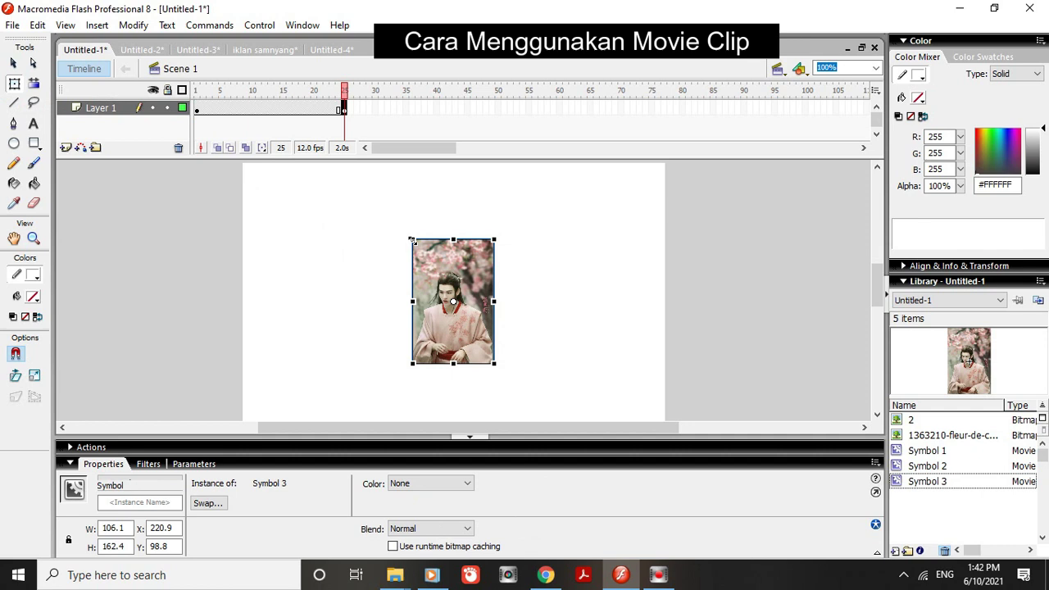
left_click_drag(412, 236, 328, 169)
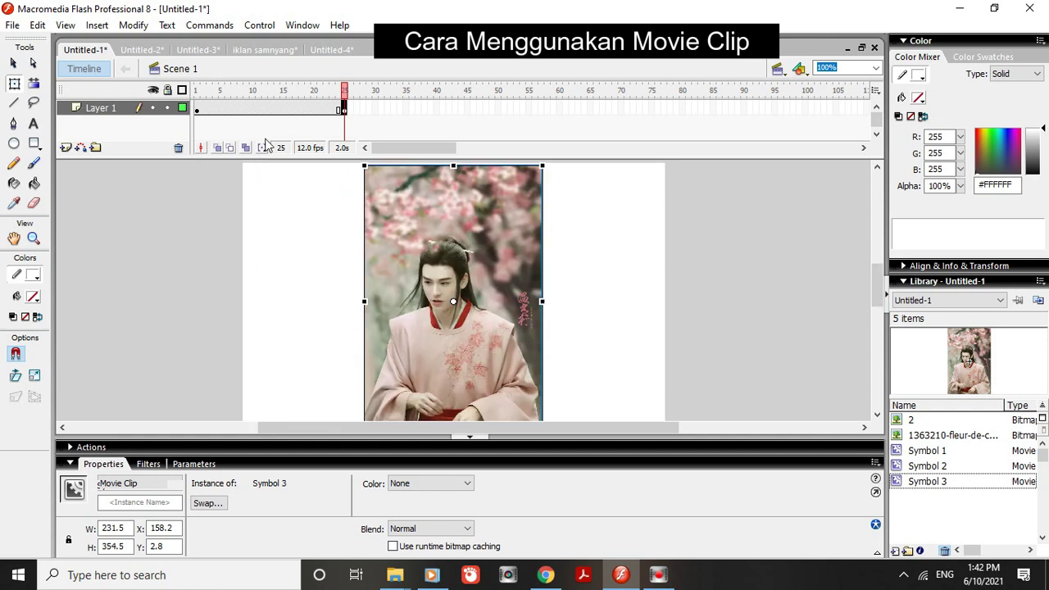
Create a motion tween between the keyframes at frames 1 and 25 and play the animation from frame 1.
left_click(278, 111)
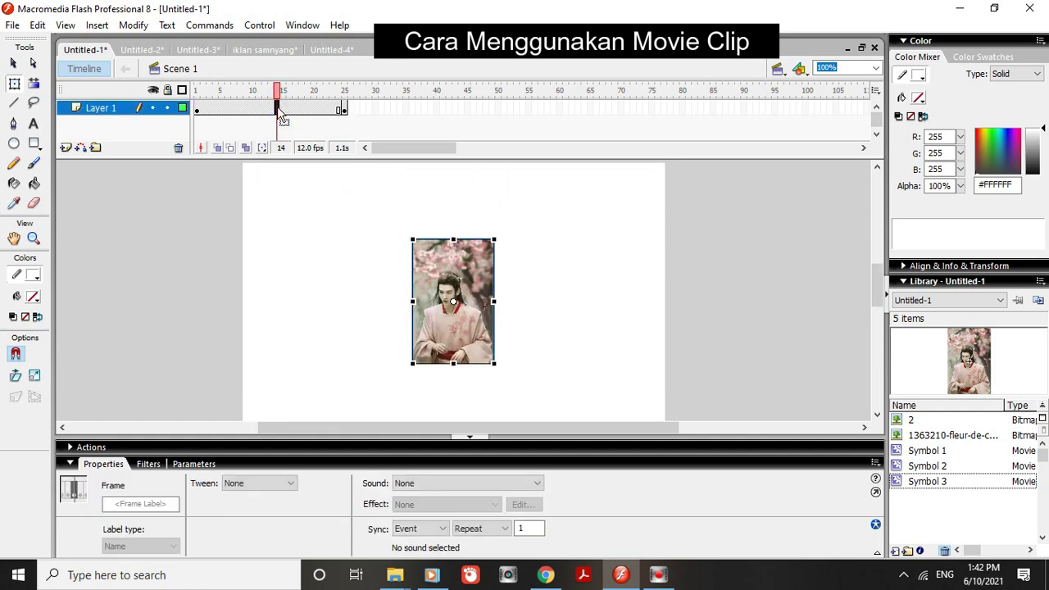
right_click(278, 109)
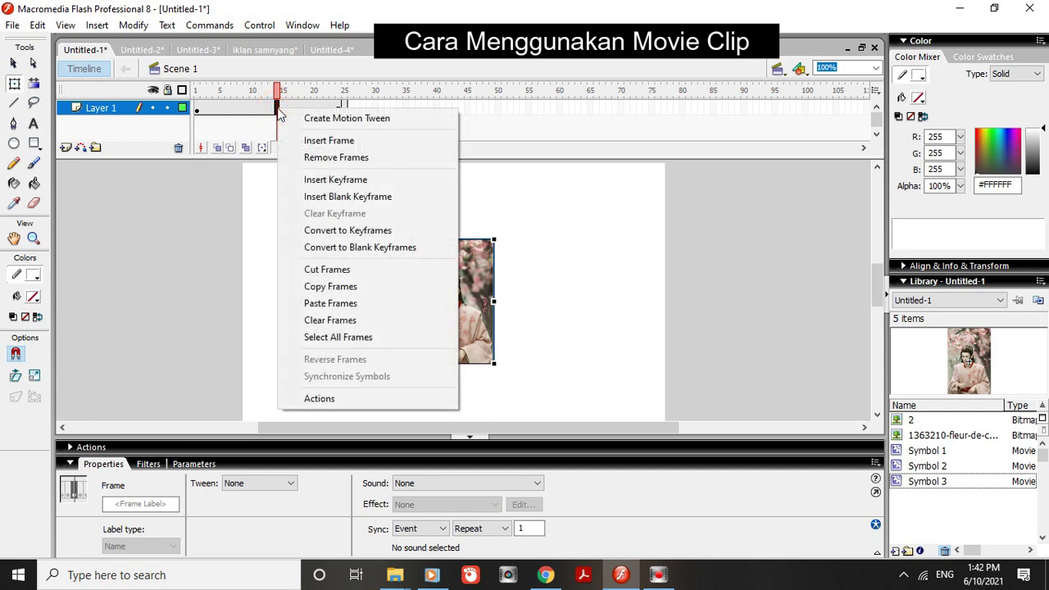
left_click(296, 120)
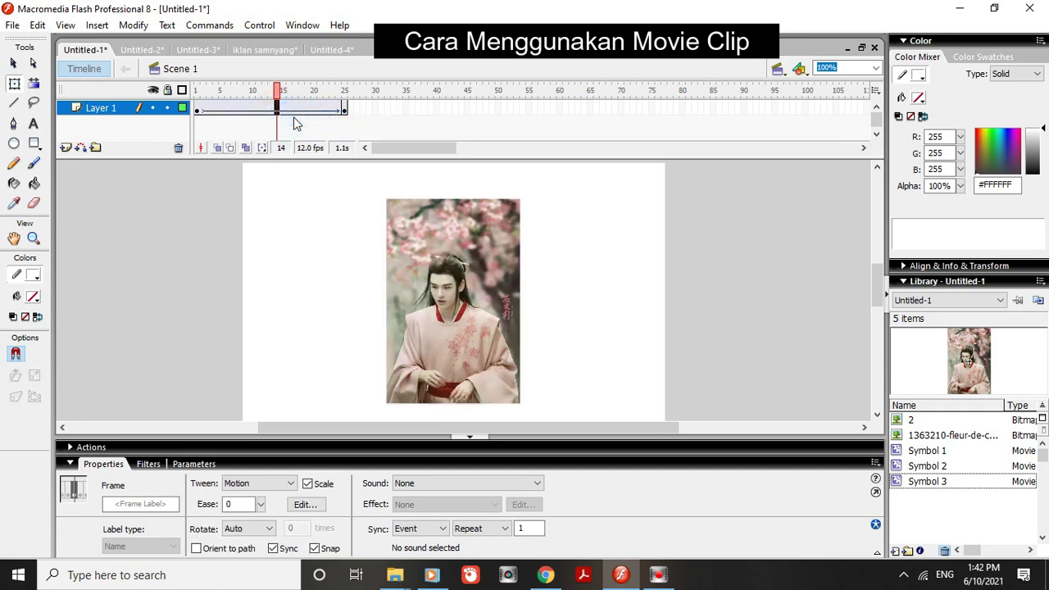
left_click(198, 90)
key("Return")
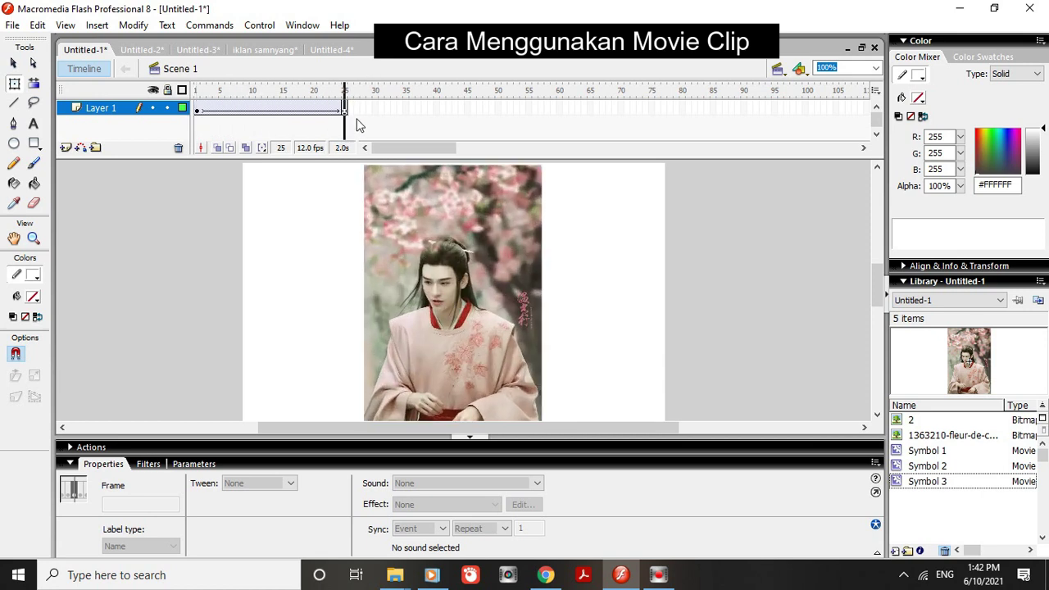
Test the movie to preview the growing picture animation and close the preview window.
left_click_drag(250, 137, 351, 136)
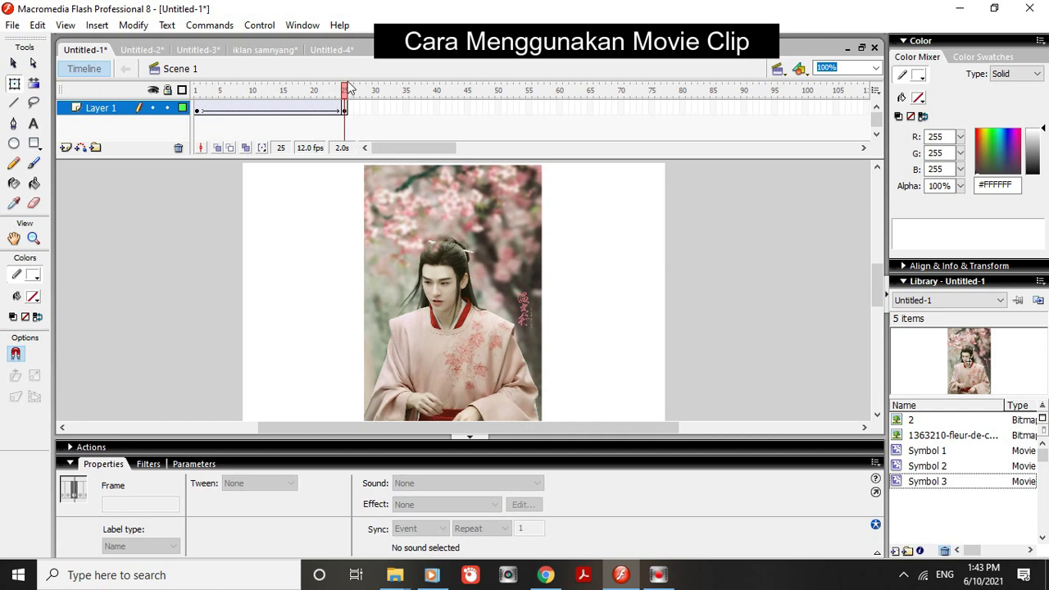
key("ctrl+Return")
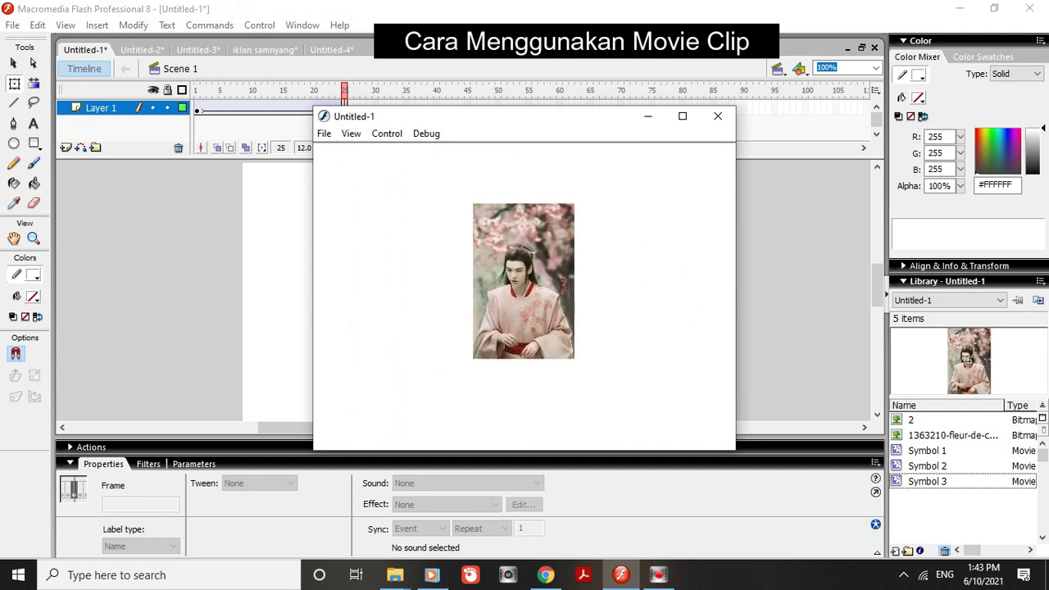
left_click(723, 123)
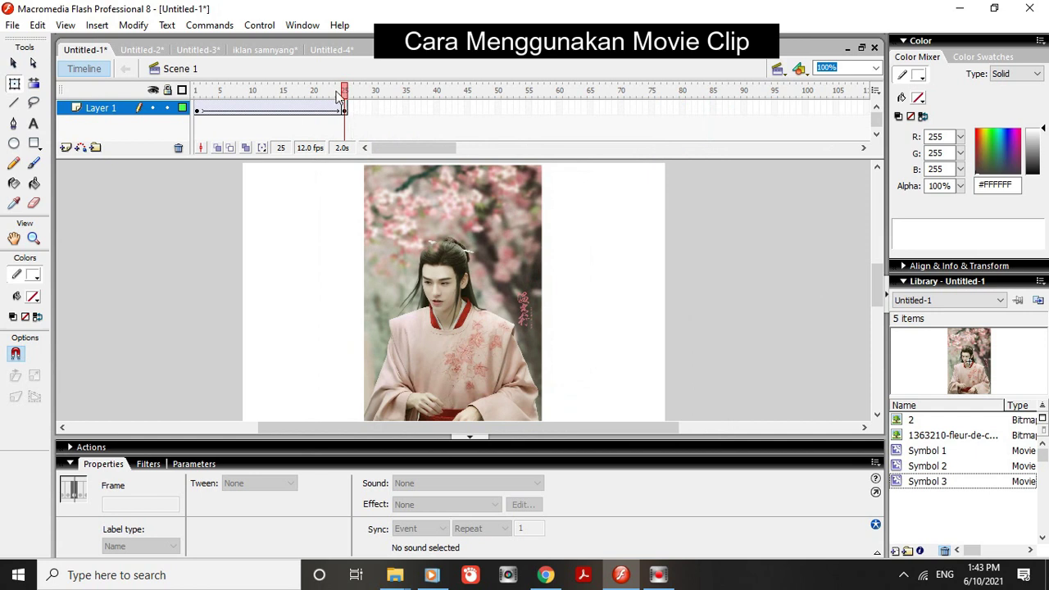
Insert a blank keyframe at frame 26 of Layer 1.
left_click_drag(343, 92, 363, 113)
right_click(352, 113)
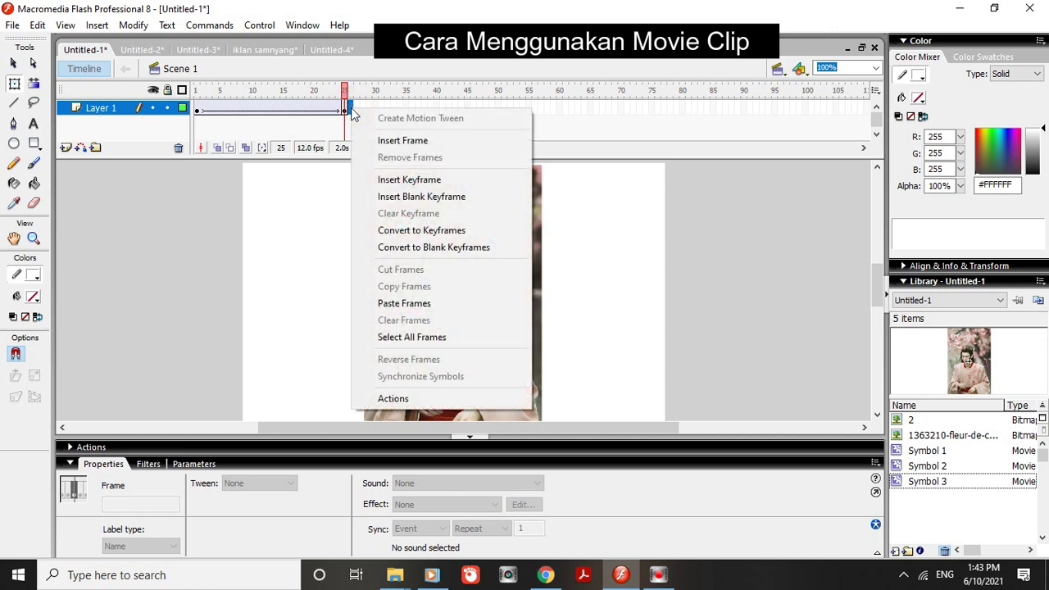
mouse_move(345, 93)
left_mouse_down()
mouse_move(318, 100)
mouse_move(356, 110)
left_mouse_up()
left_click(351, 108)
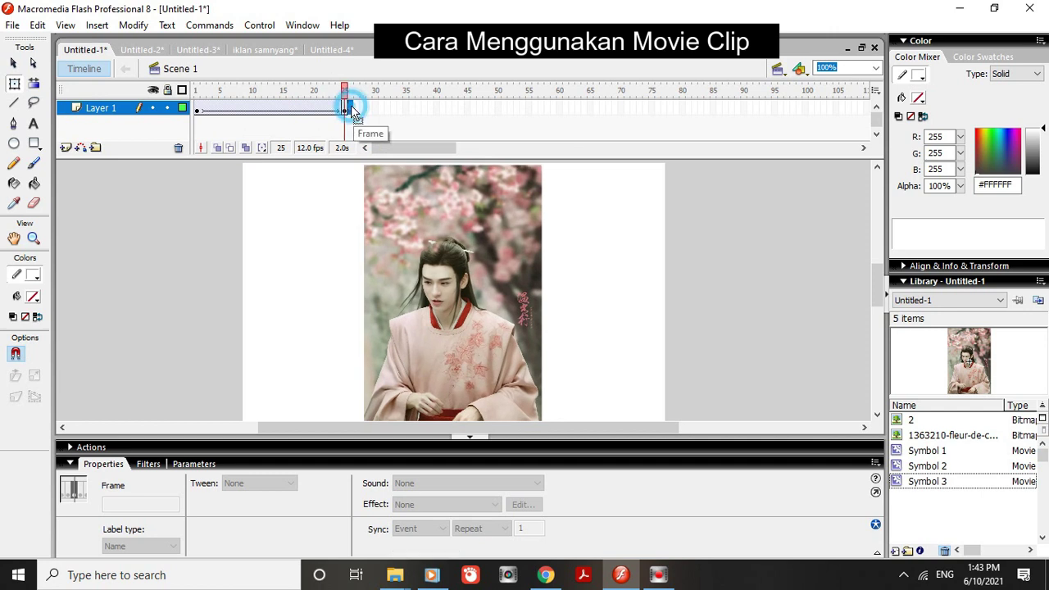
right_click(351, 107)
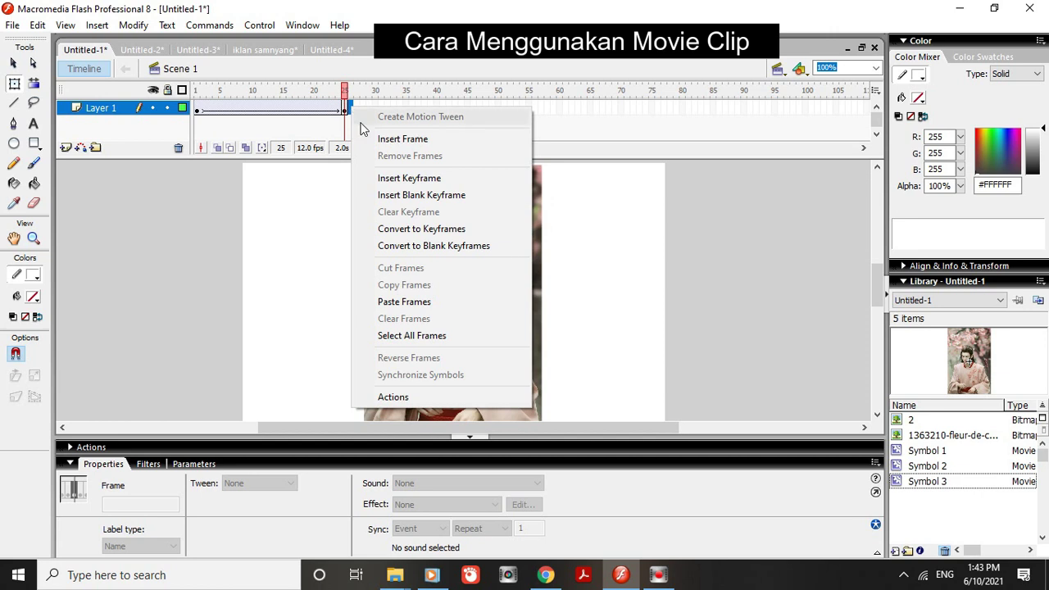
left_click(384, 202)
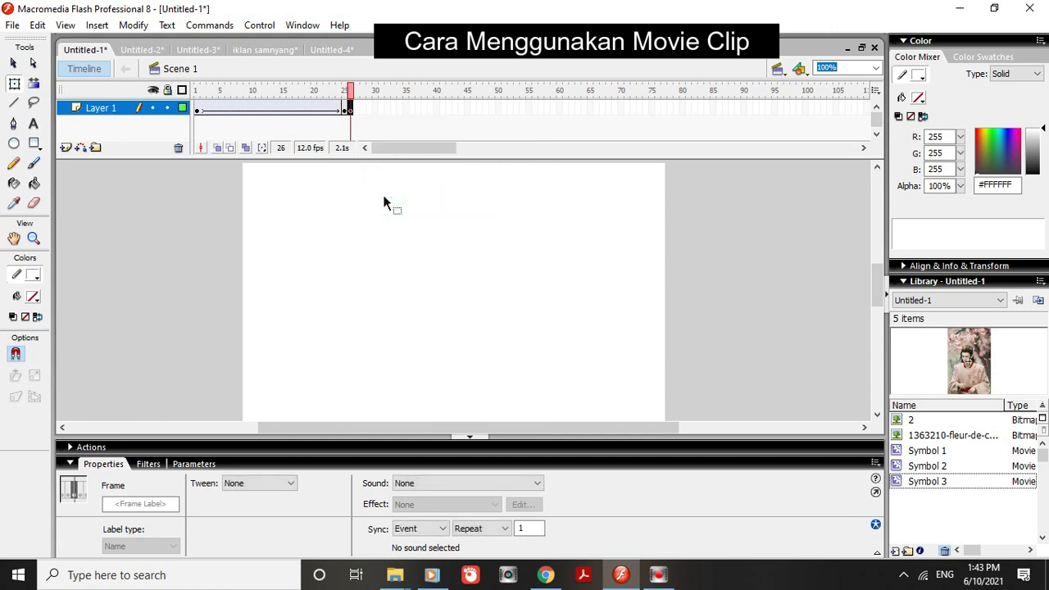
Place the 1363210-fleur-de-cerisier bitmap from the library on the stage at frame 26.
left_click(954, 435)
left_click_drag(970, 438, 443, 345)
left_click_drag(878, 297, 877, 238)
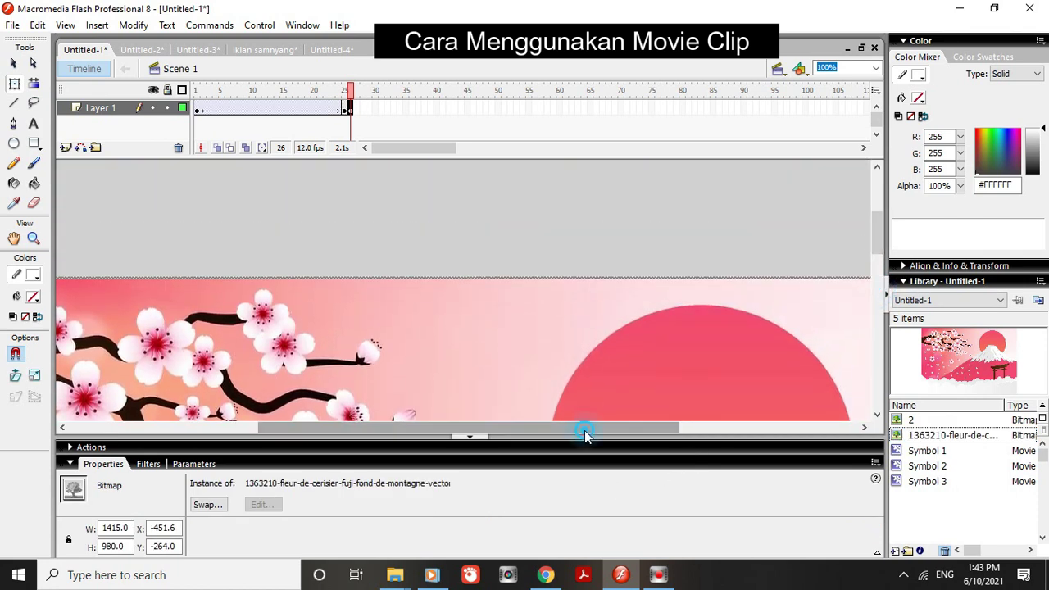
left_click_drag(585, 428, 442, 427)
Scale the cherry blossom bitmap down about its centre to about 370 wide by 253 high.
left_click(14, 83)
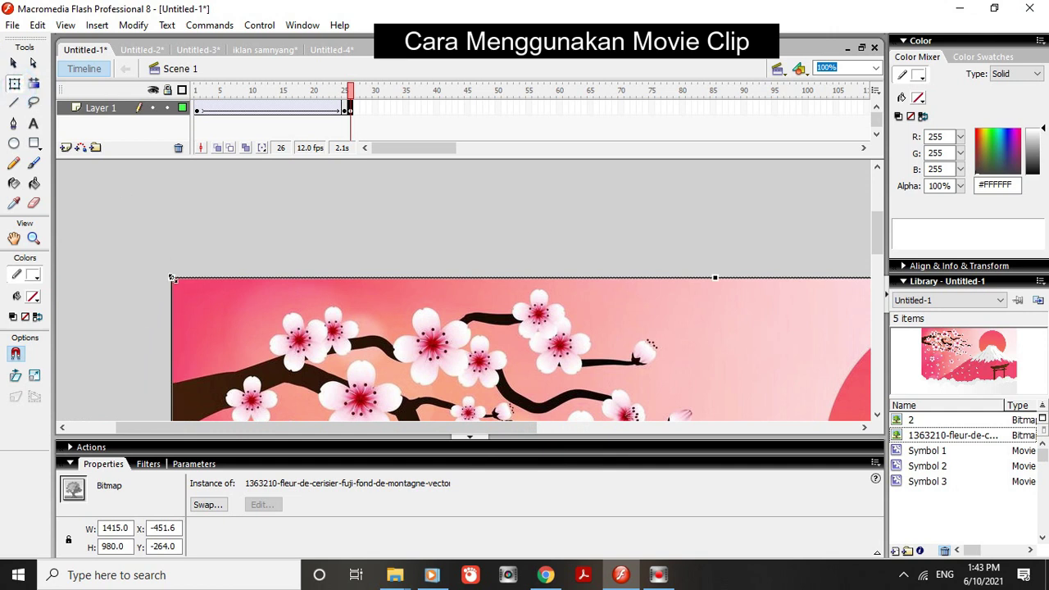
left_click_drag(171, 281, 324, 387)
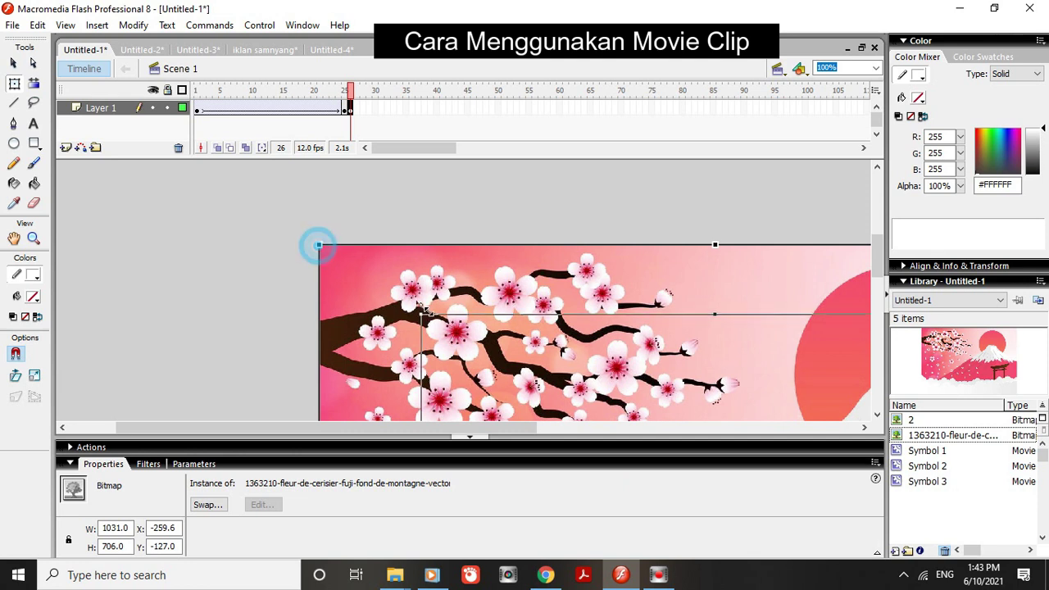
left_click_drag(318, 246, 488, 353)
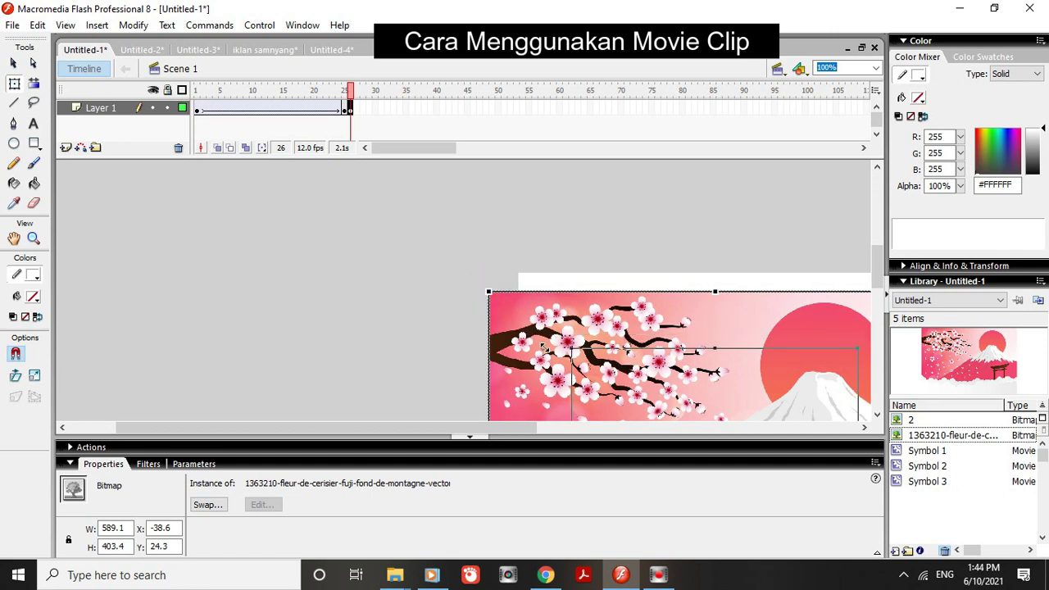
left_click_drag(488, 291, 578, 344)
scroll(586, 361, "down", 3)
left_click_drag(500, 427, 651, 453)
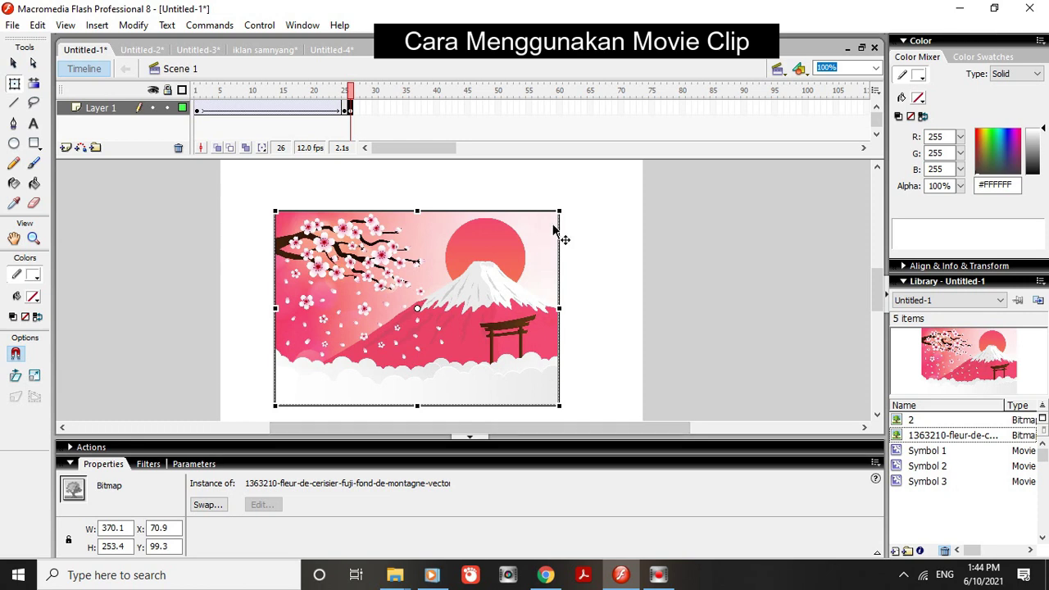
Enlarge the bitmap to about 540 wide by 369 high and position it over the stage at about X 6, Y 40.
left_click_drag(558, 212, 616, 173)
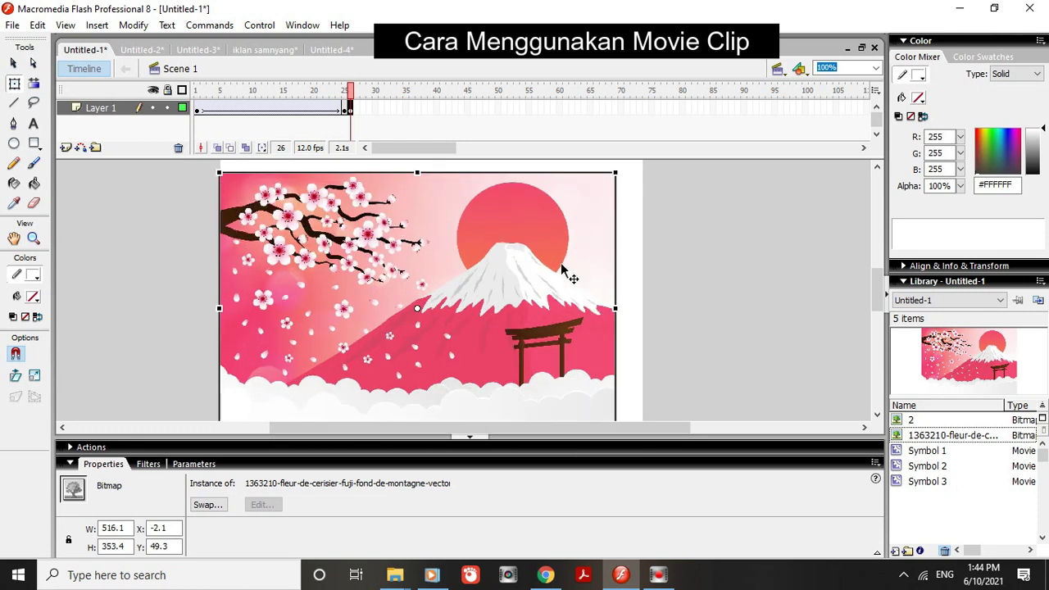
left_click_drag(562, 276, 585, 279)
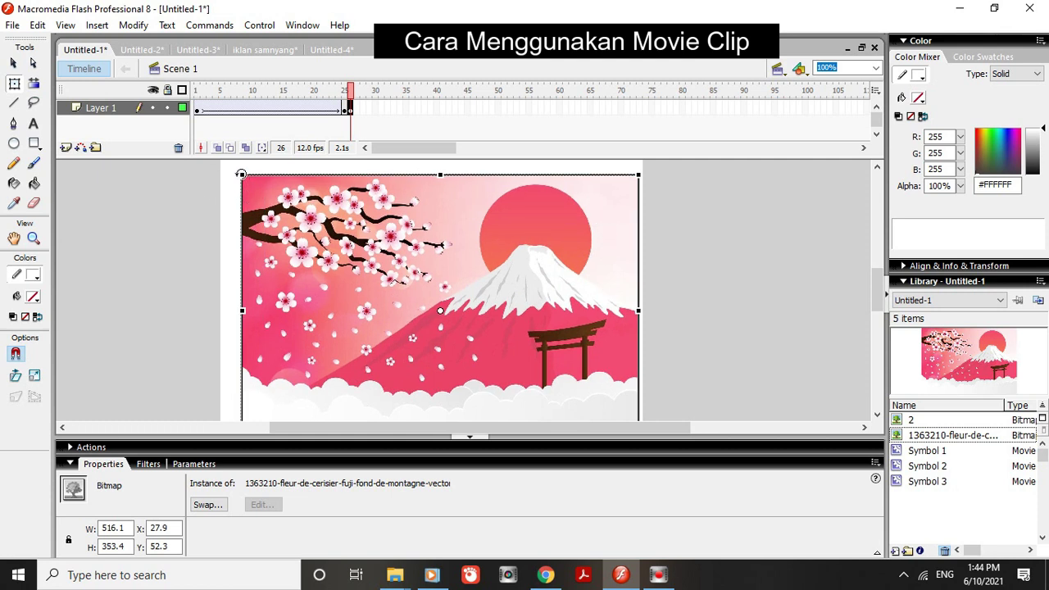
left_click_drag(238, 173, 229, 168)
left_click_drag(358, 249, 347, 245)
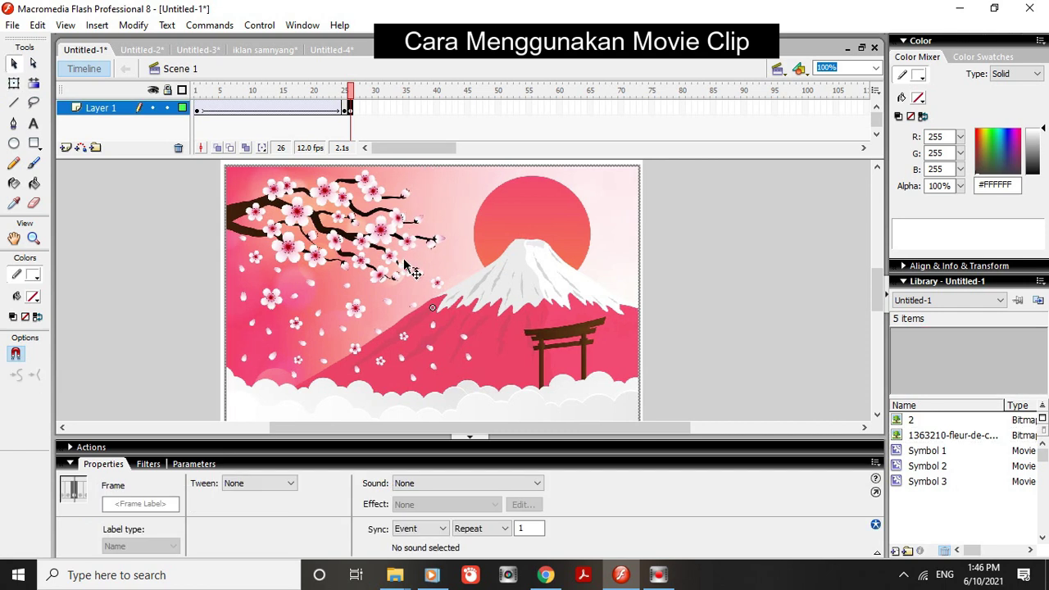
Convert the cherry blossom bitmap to a movie clip symbol named Symbol 4.
right_click(404, 261)
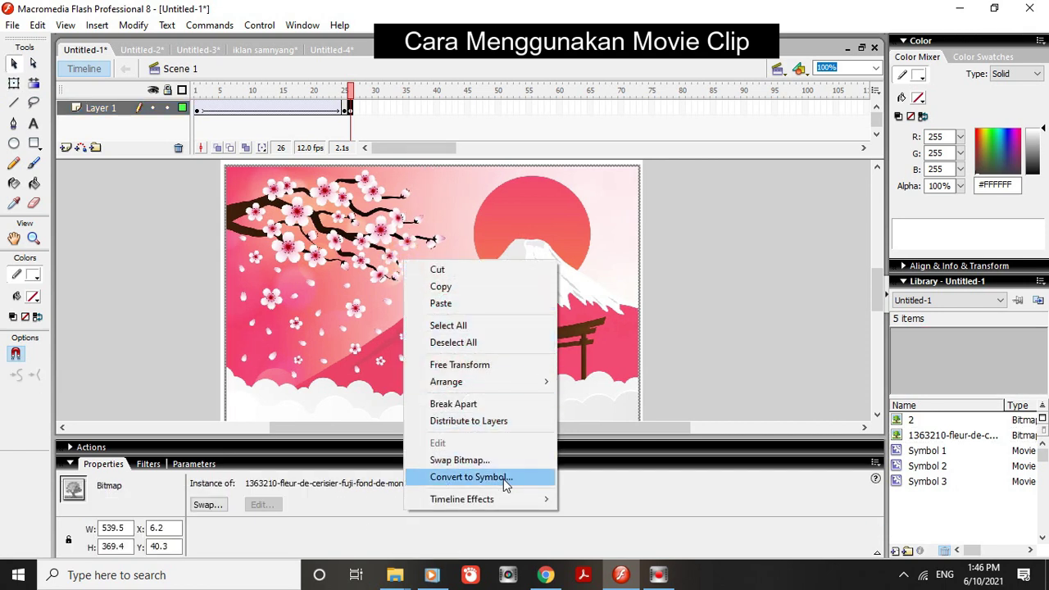
left_click(504, 478)
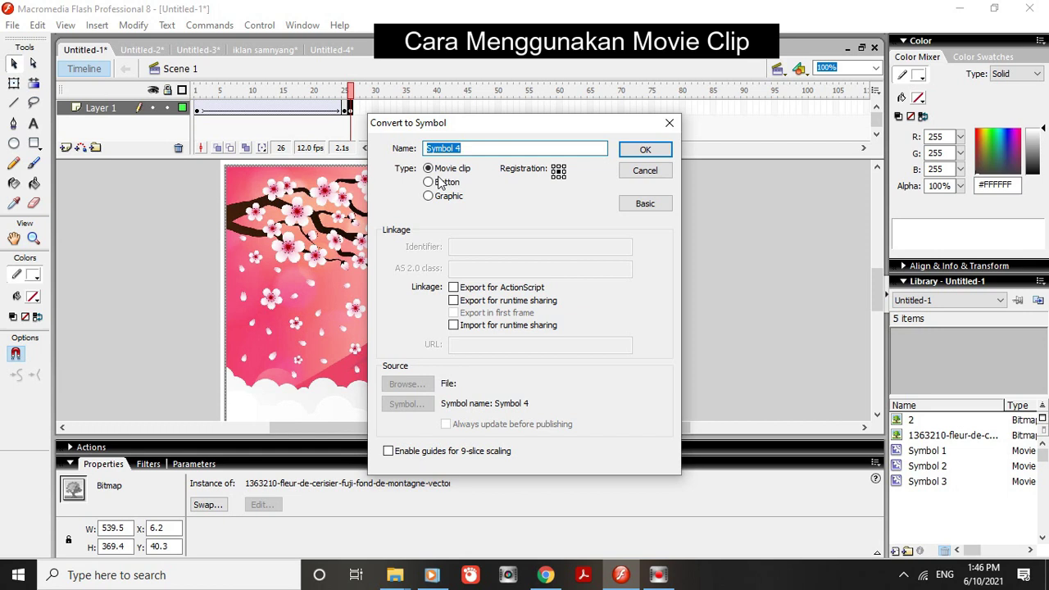
left_click(656, 149)
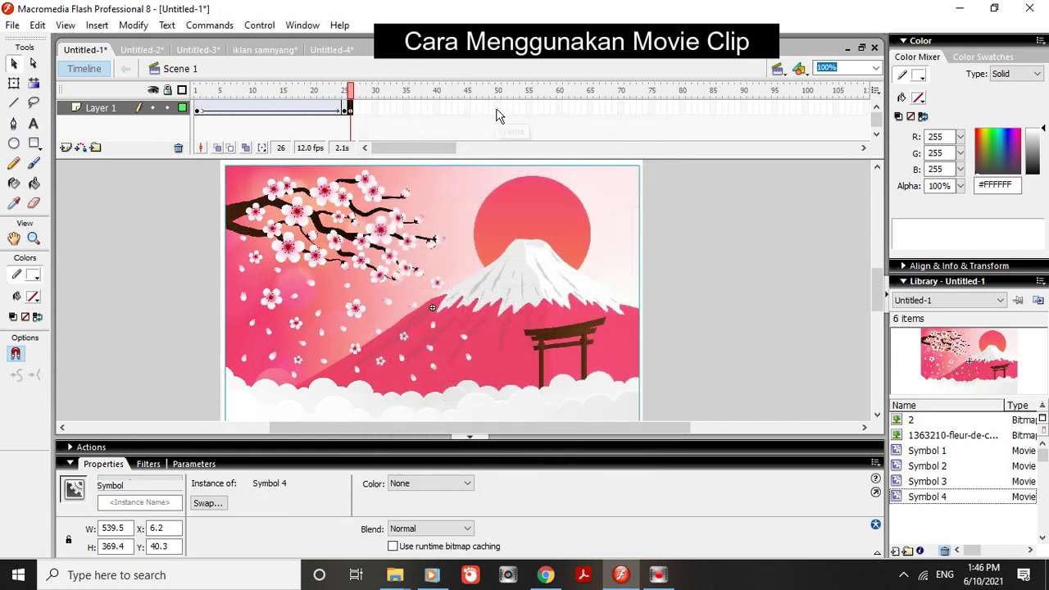
Insert a keyframe at frame 50 and shrink its movie clip about its centre to about 200 wide by 133 high.
right_click(496, 108)
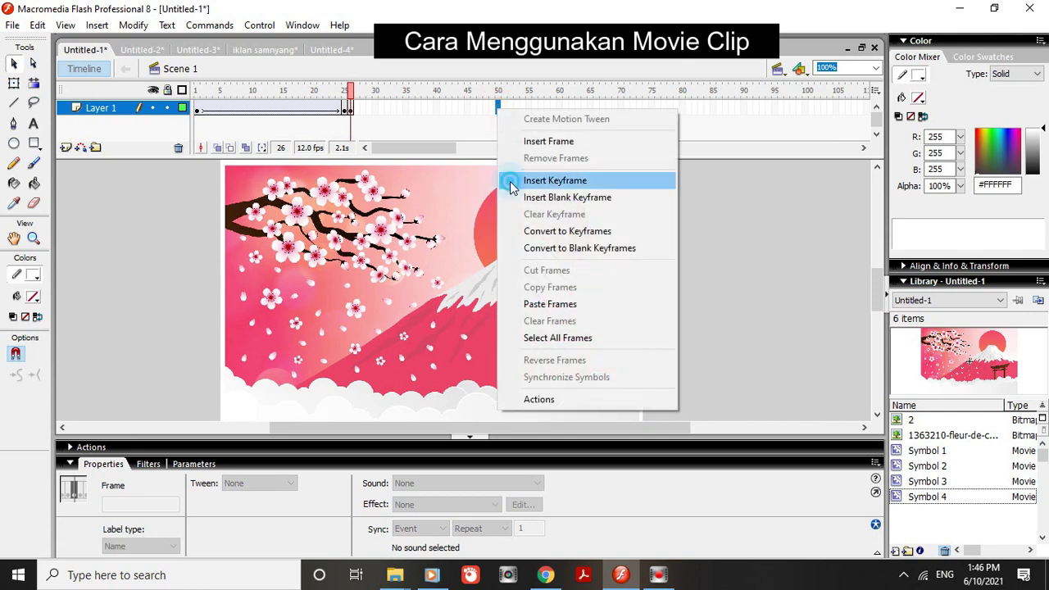
left_click(555, 180)
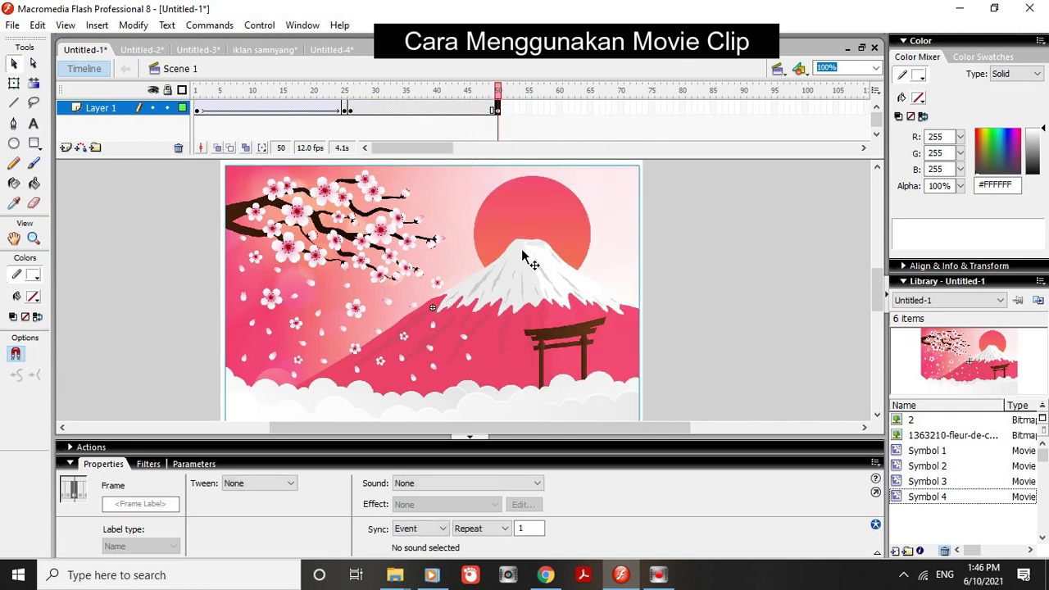
left_click(497, 109)
left_click(14, 84)
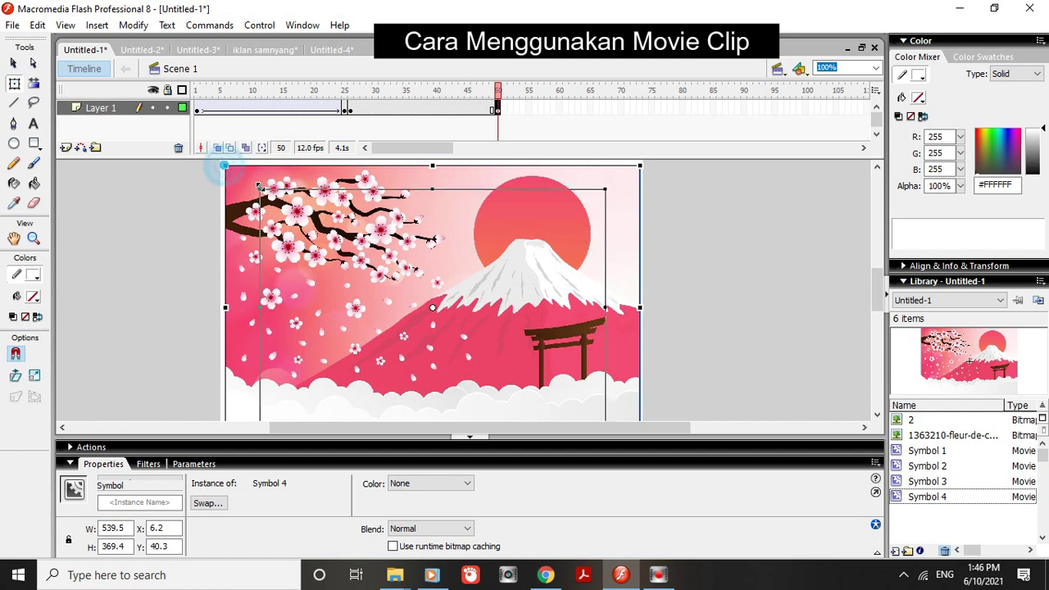
left_click_drag(354, 256, 353, 257)
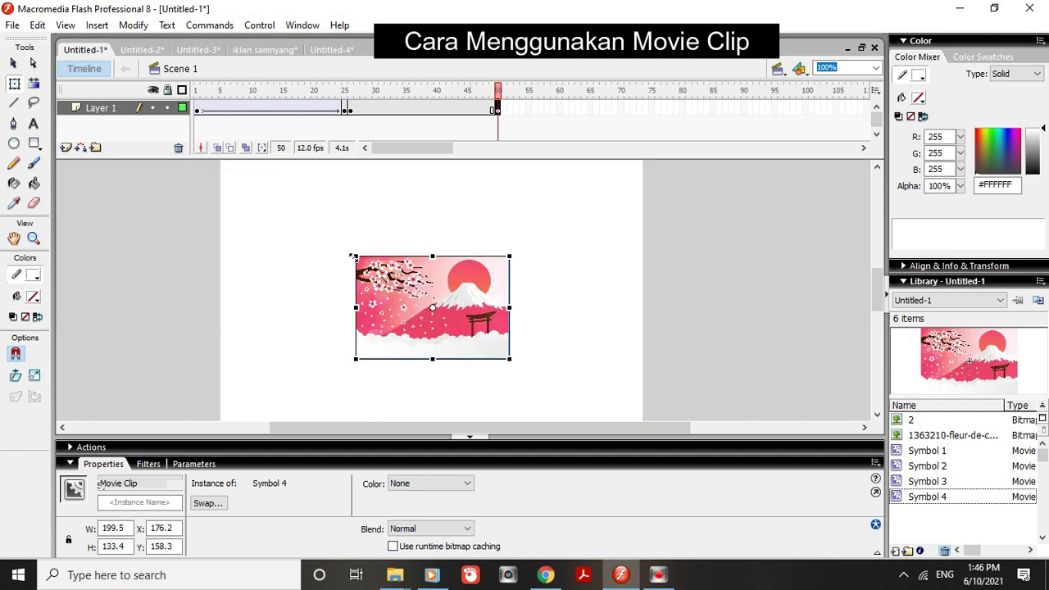
Create a motion tween between the keyframes at frames 26 and 50.
left_click(407, 109)
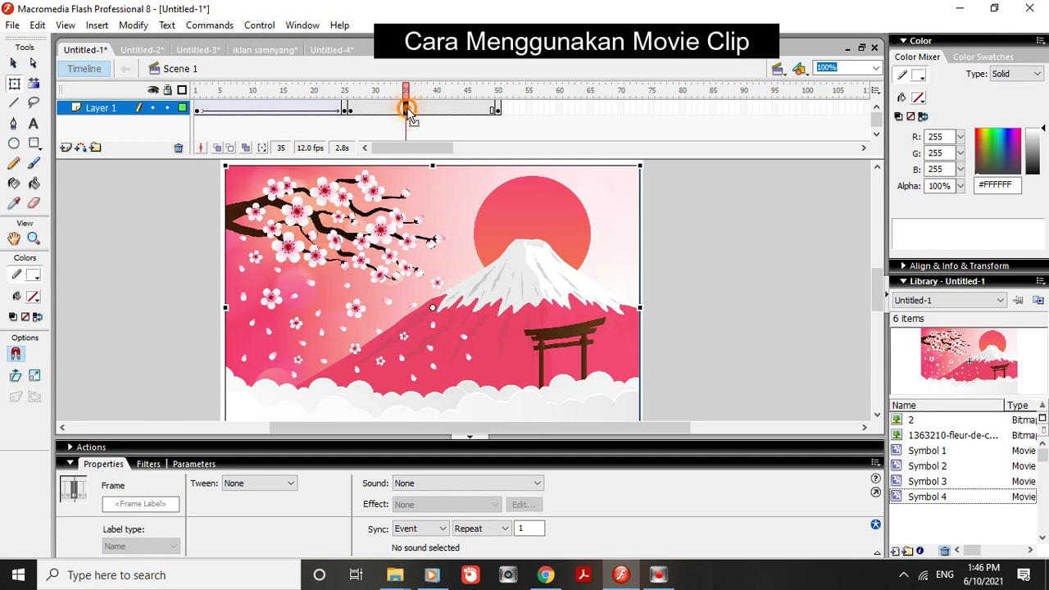
right_click(409, 110)
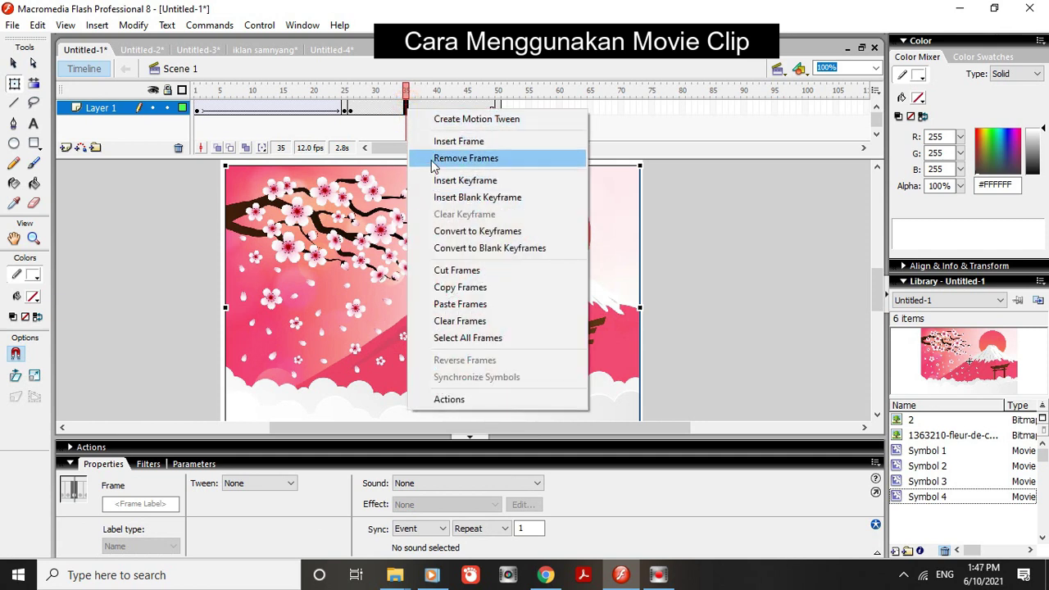
left_click(473, 123)
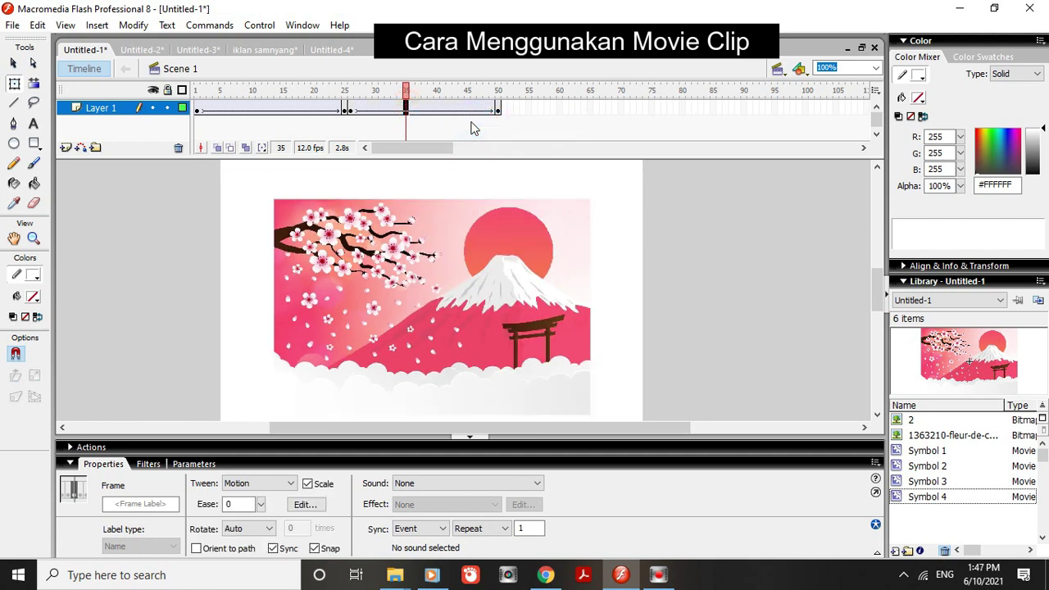
Return to frame 1, test the movie with both tweens and close the preview window.
left_click_drag(408, 87, 388, 102)
left_click_drag(363, 143, 191, 131)
key("ctrl+Return")
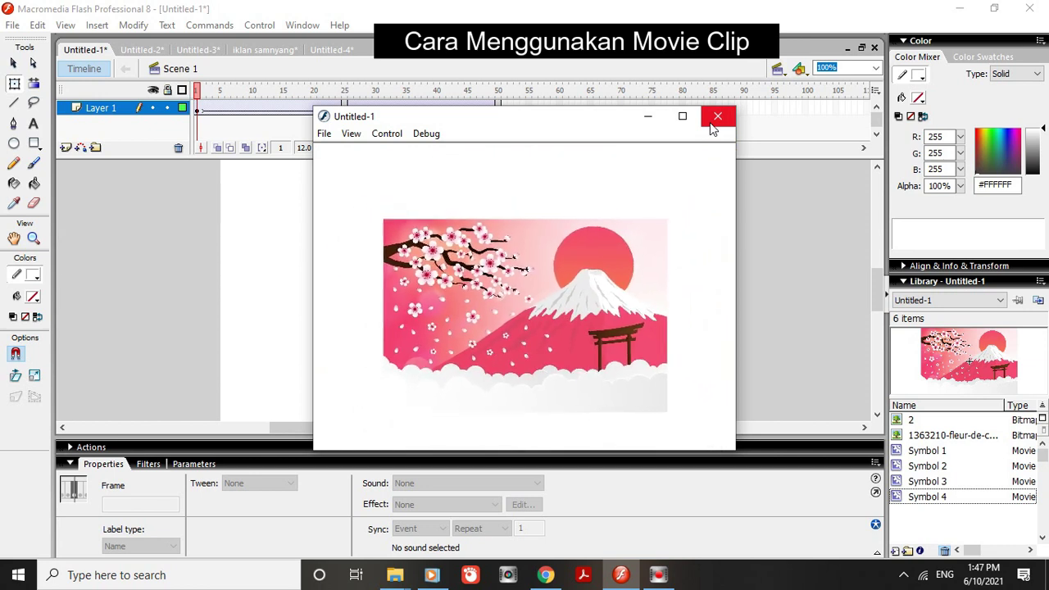
left_click(715, 121)
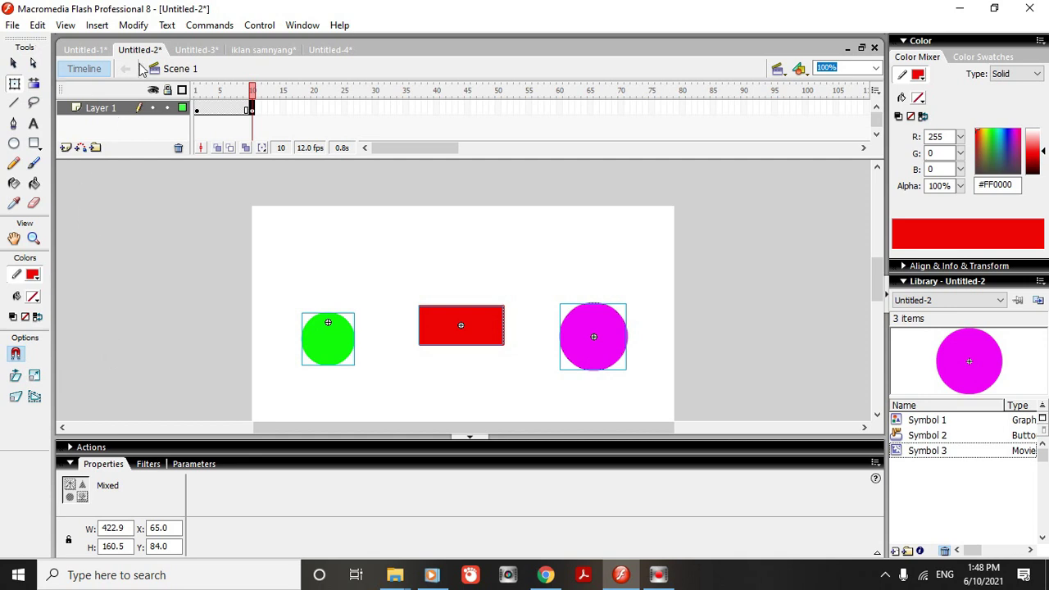
Show the commands available for the picture in Untitled-1, and switch back to the Untitled-2 document.
left_click(104, 50)
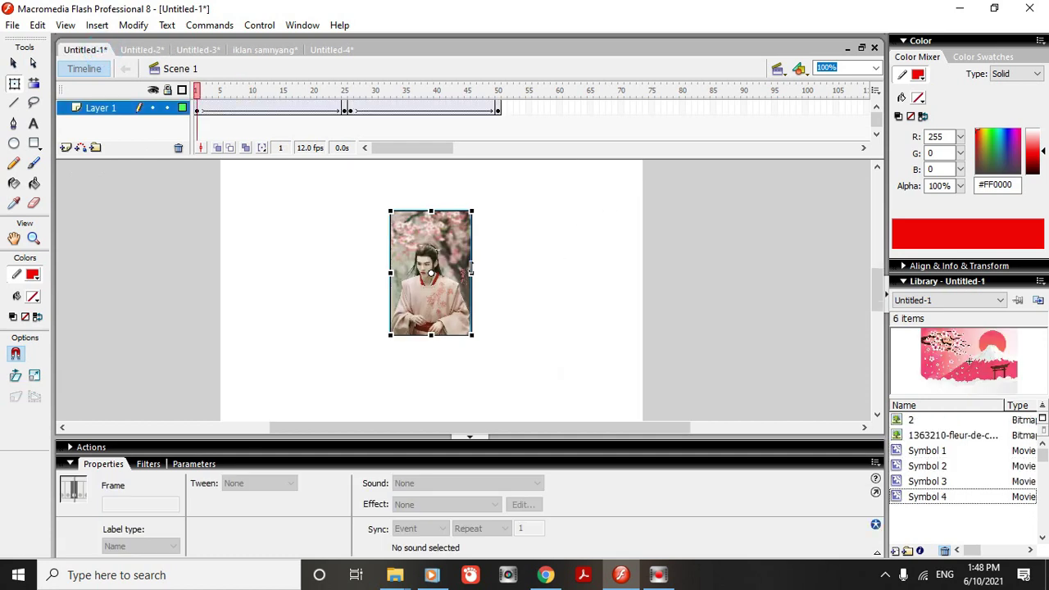
right_click(460, 233)
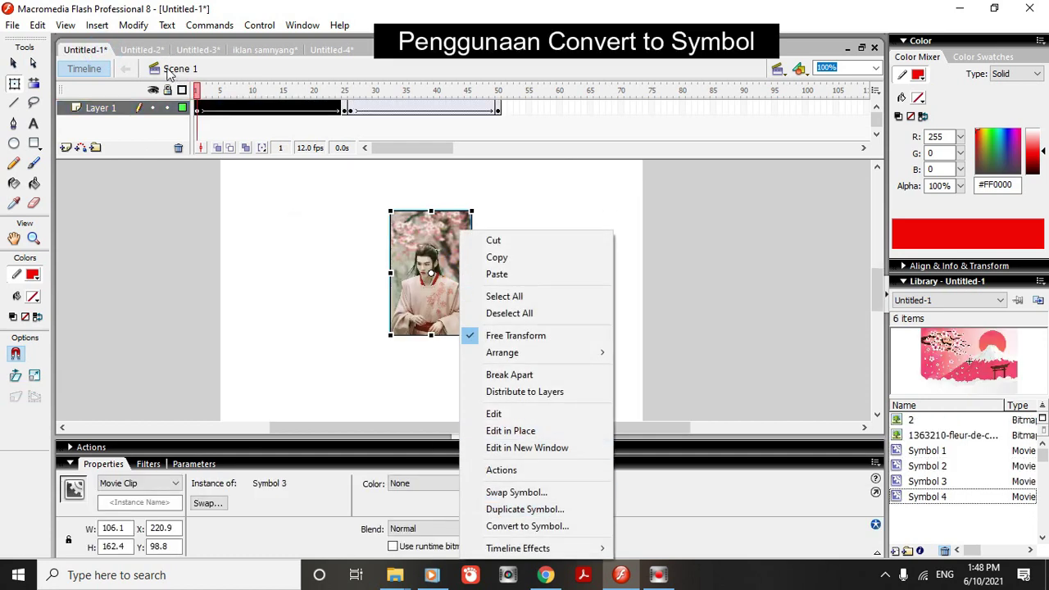
left_click(146, 52)
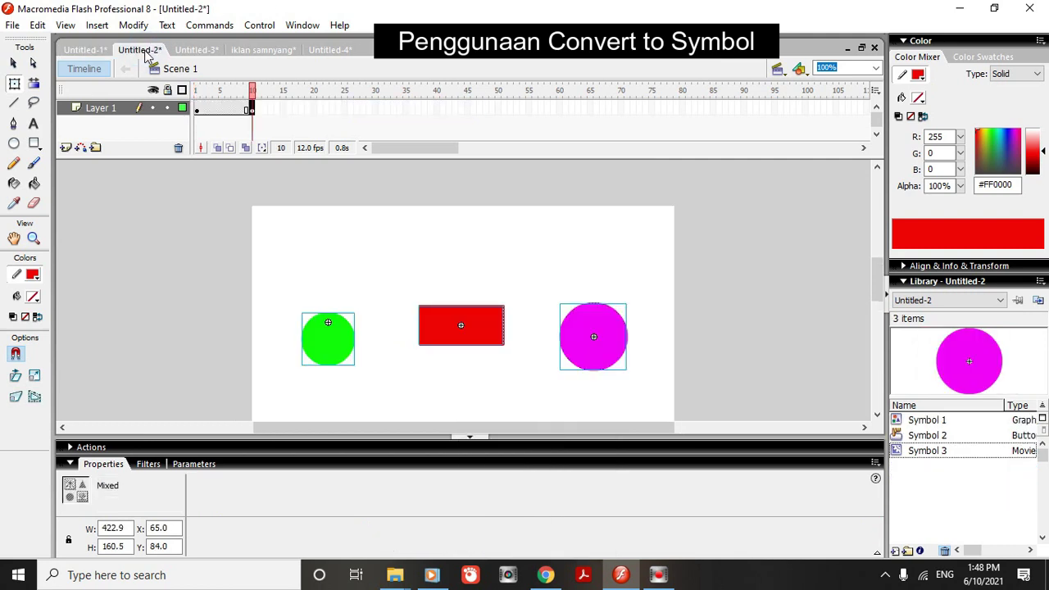
Open the Convert to Symbol dialog for the green circle, examine the symbol types, and close it without converting.
right_click(296, 243)
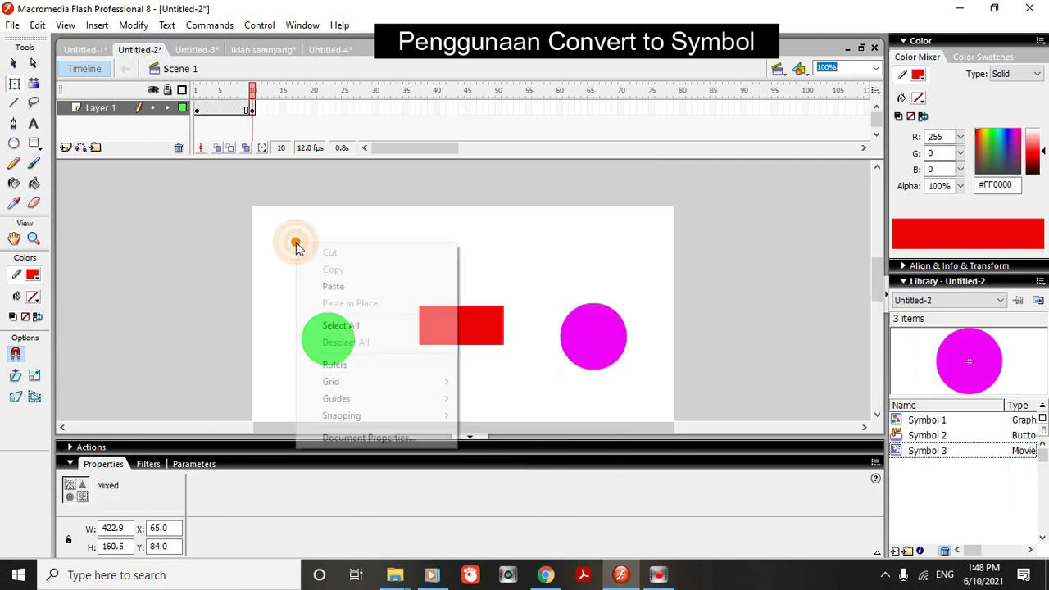
left_click(328, 359)
left_click(328, 361)
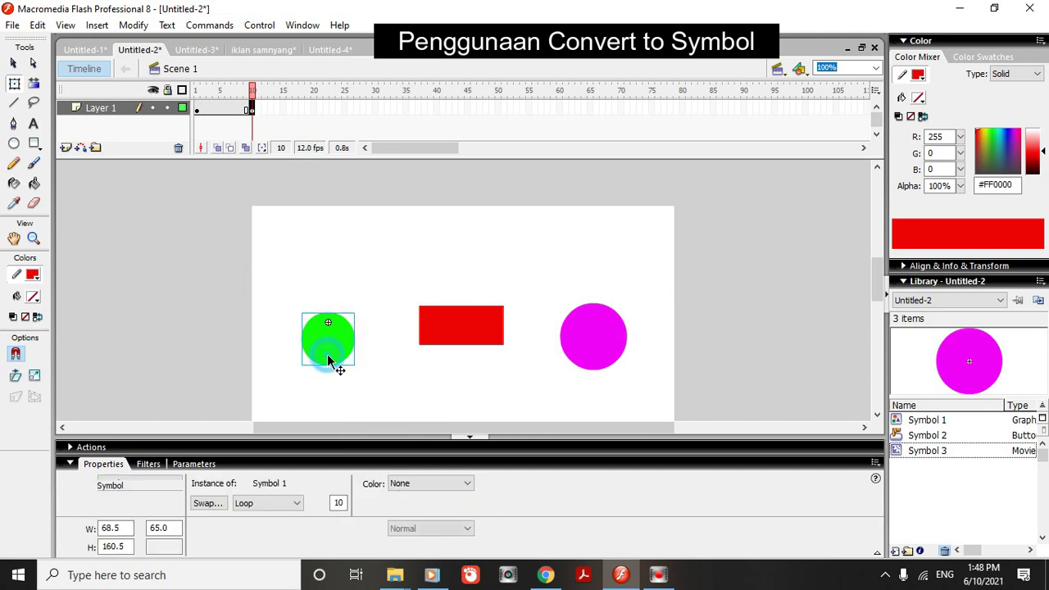
right_click(328, 361)
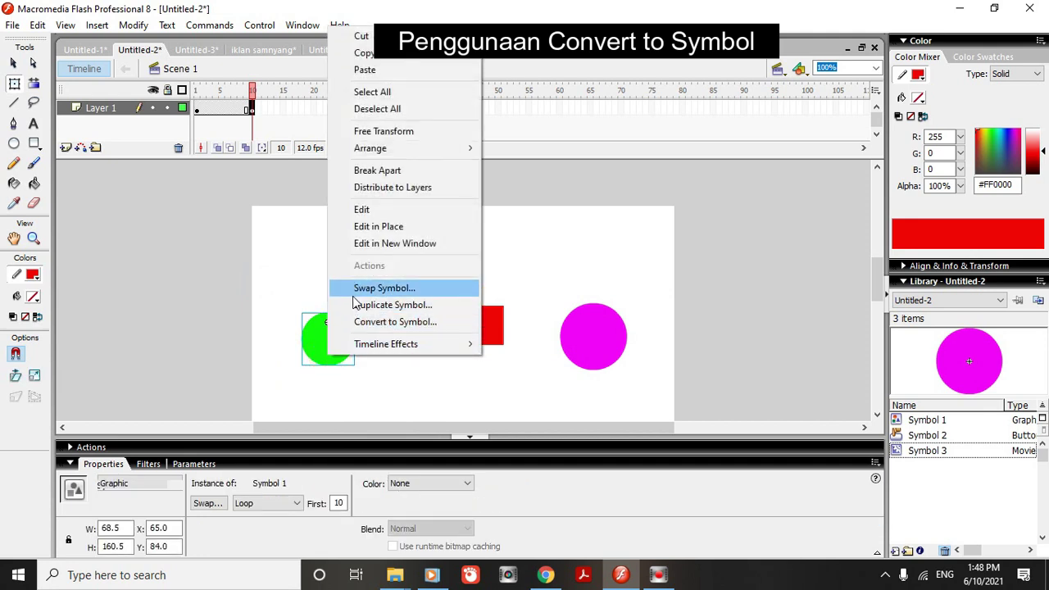
left_click(352, 324)
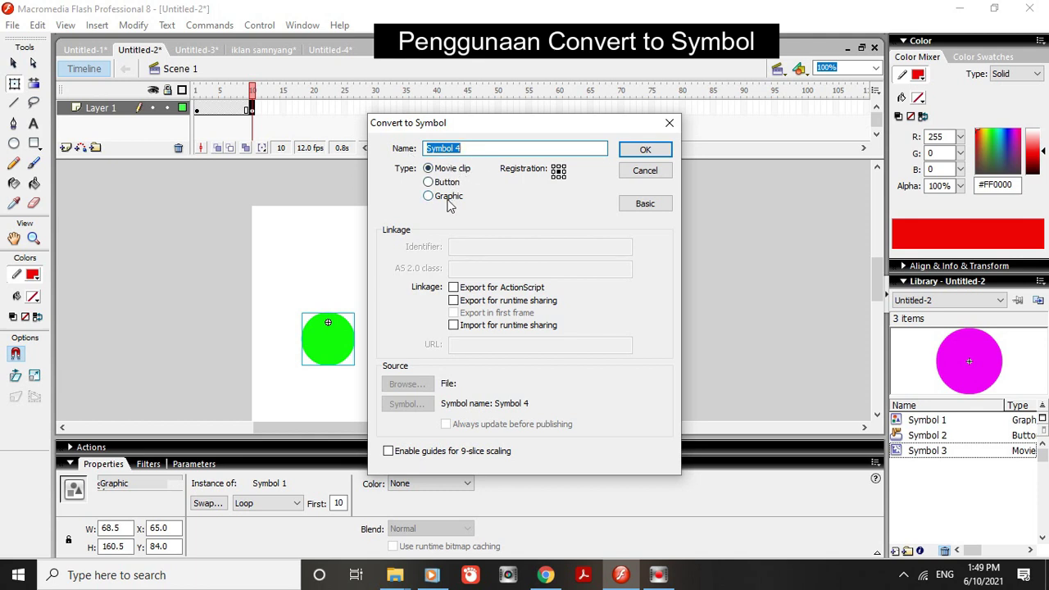
left_click(670, 123)
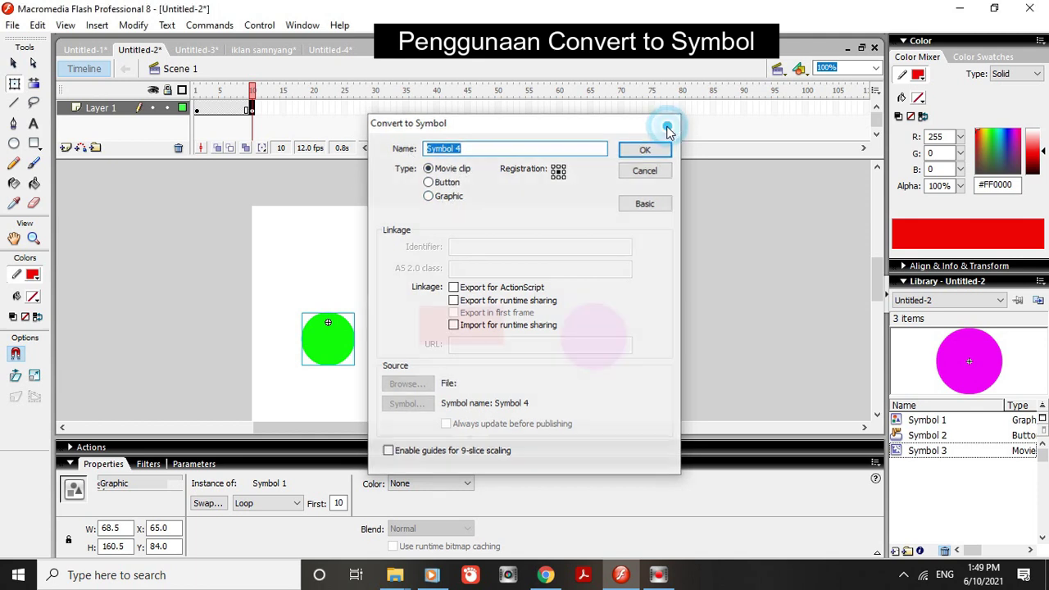
Go to frame 1 of Layer 1 and check the symbol types of the green circle, red rectangle and magenta circle.
left_click(197, 107)
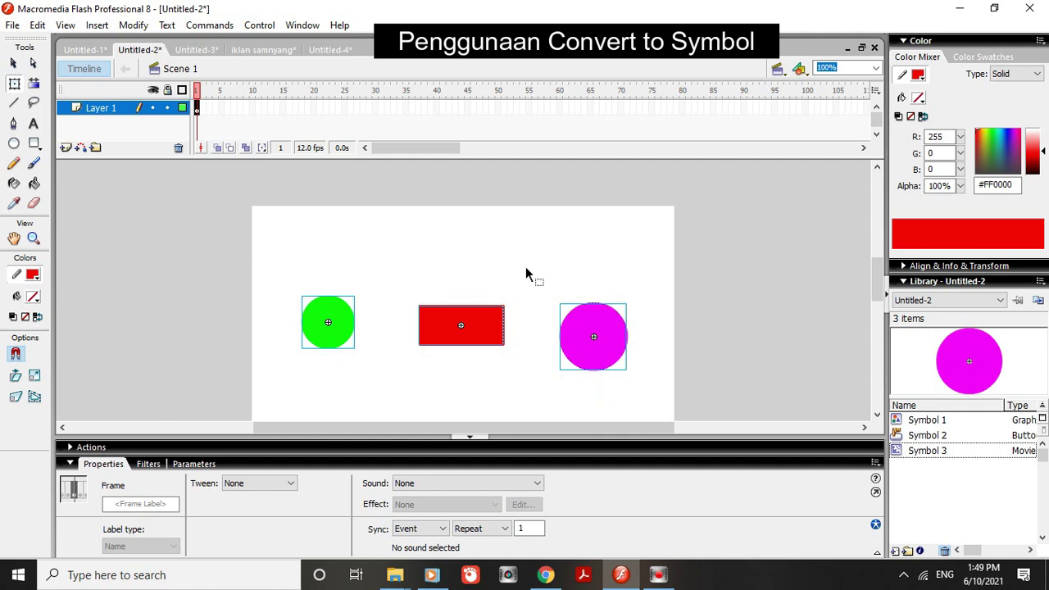
left_click(13, 64)
left_click(203, 272)
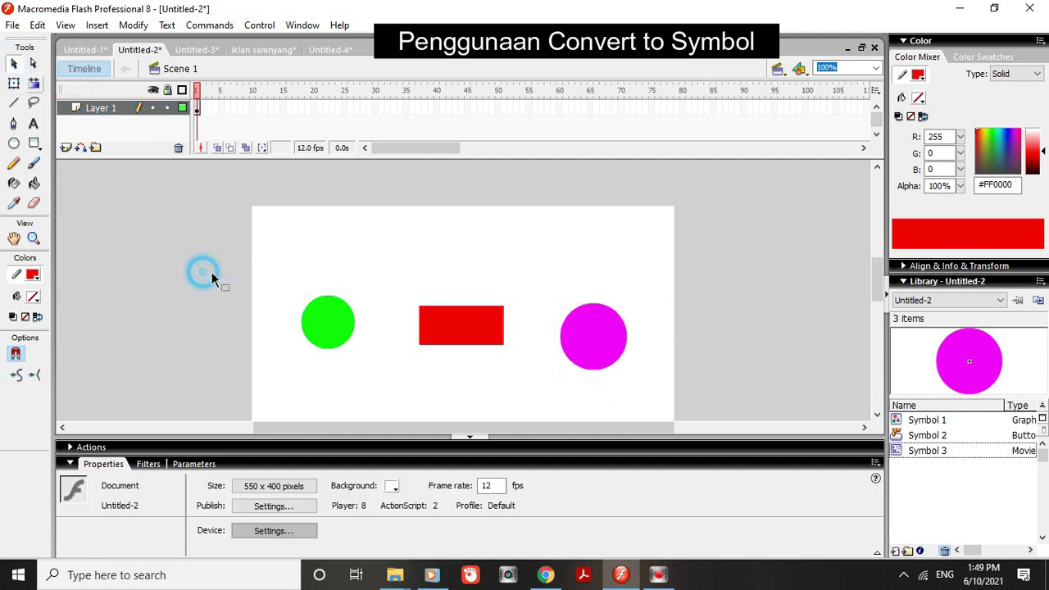
left_click(328, 324)
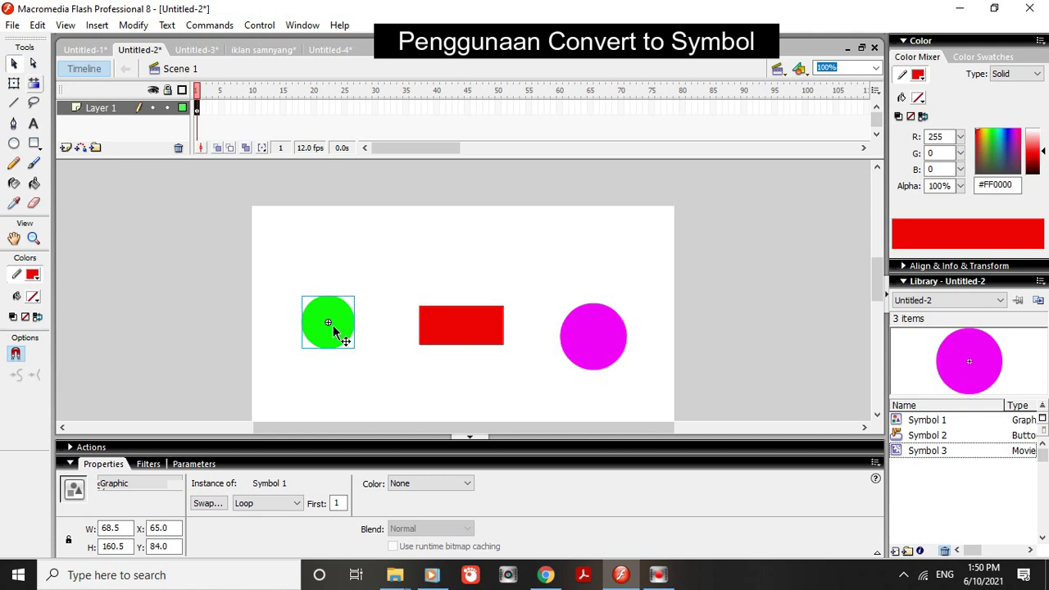
left_click(478, 327)
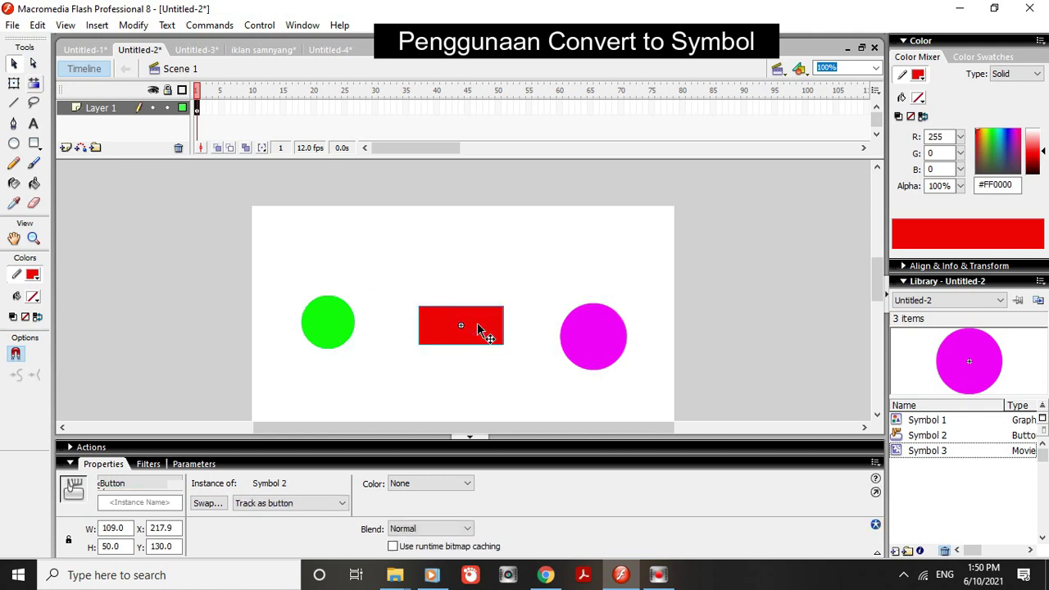
left_click(577, 347)
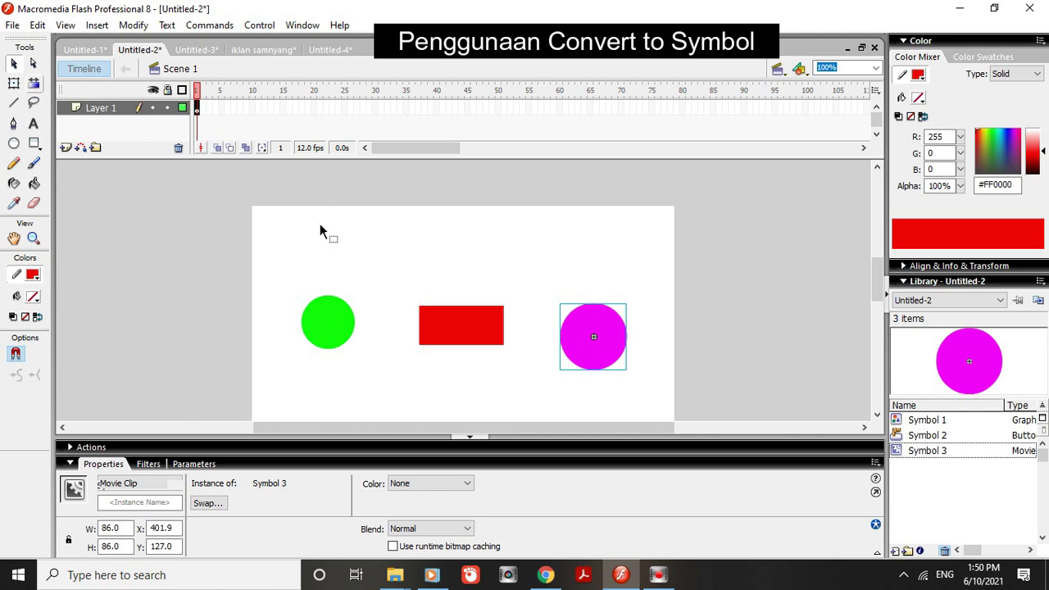
Open the green circle's symbol for editing, scrub its timeline to frame 15, and return to Scene 1.
left_click(328, 323)
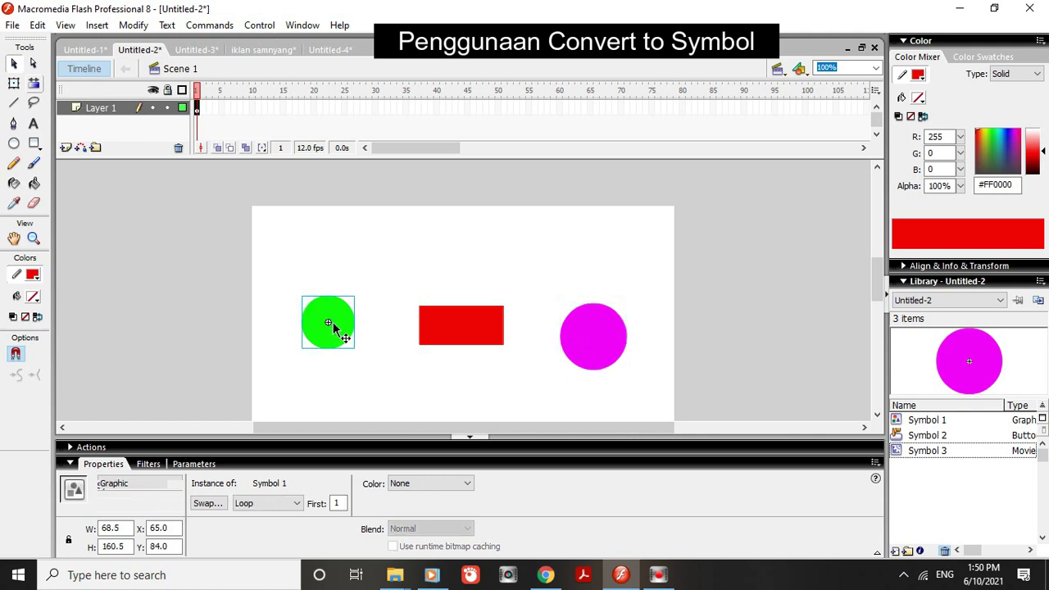
double_click(333, 327)
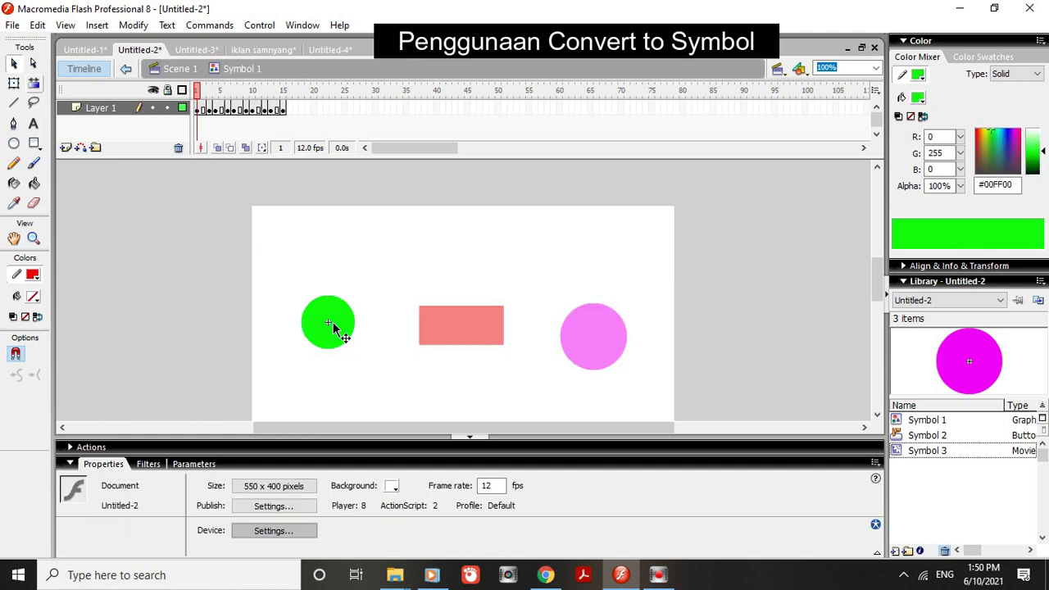
left_click_drag(197, 92, 288, 111)
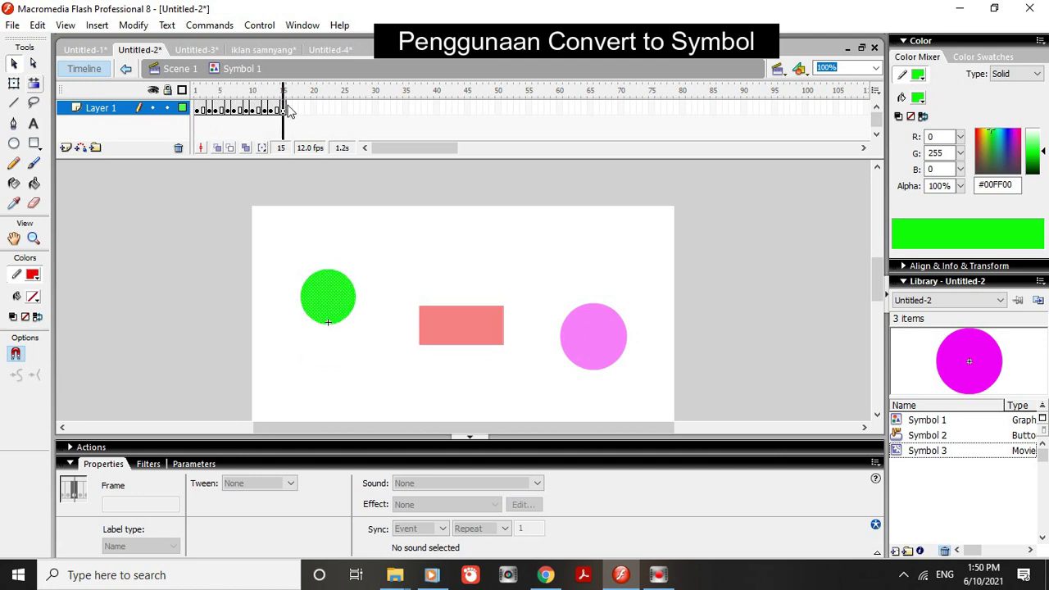
left_click(177, 68)
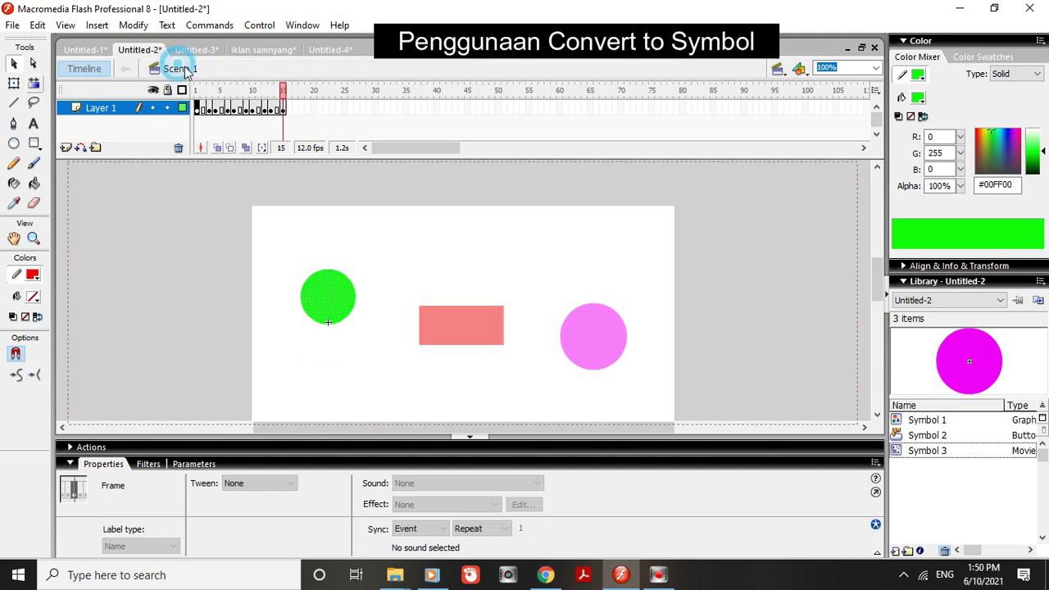
Open the magenta circle's movie clip symbol, scrub through its frames, and return to Scene 1.
left_click(596, 359)
double_click(593, 347)
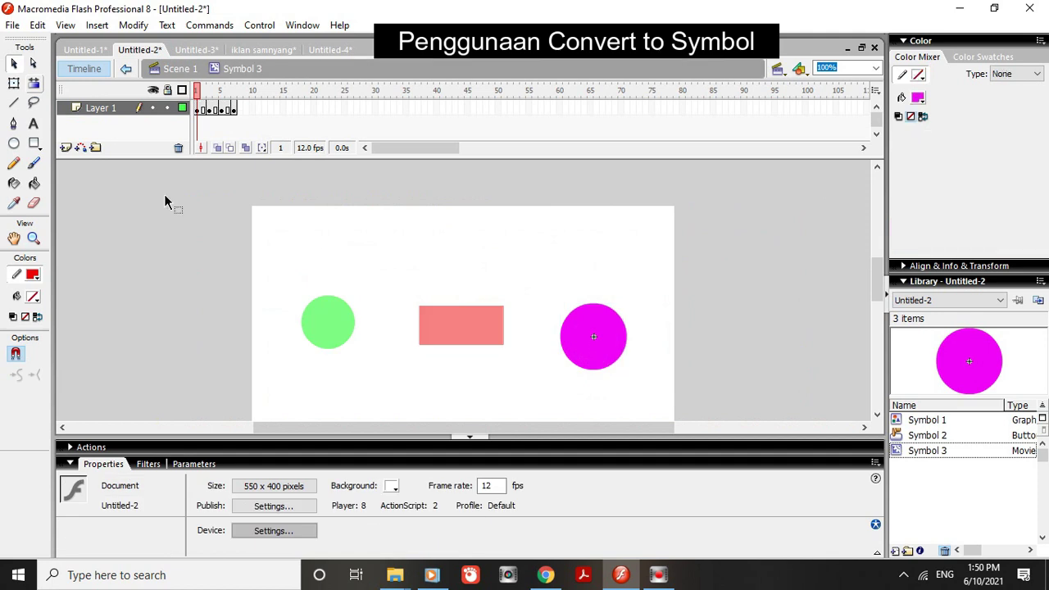
left_click(220, 93)
mouse_move(223, 92)
left_mouse_down()
mouse_move(276, 98)
mouse_move(207, 100)
left_mouse_up()
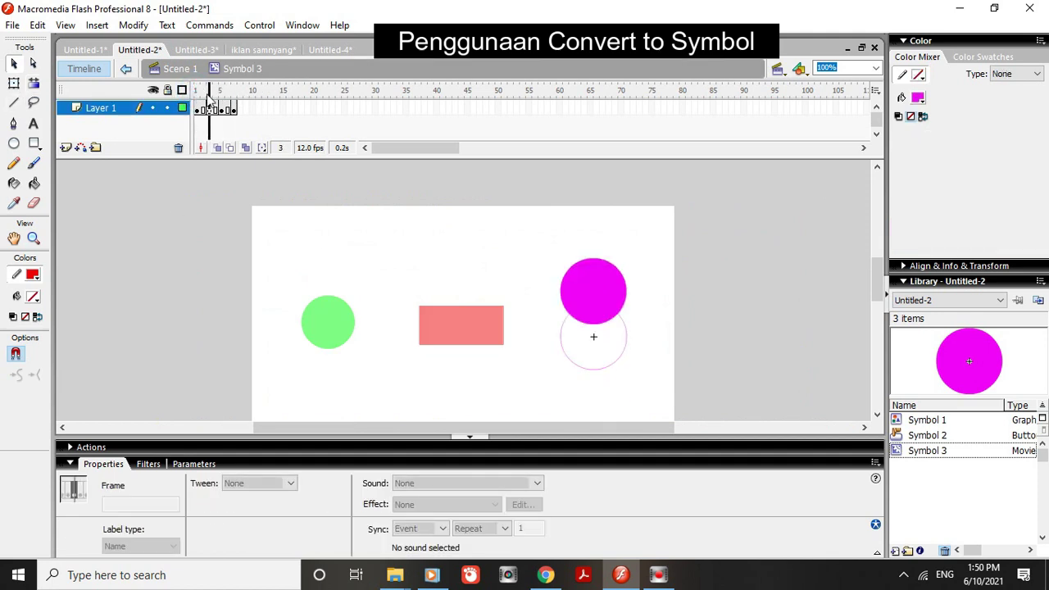
left_click(169, 68)
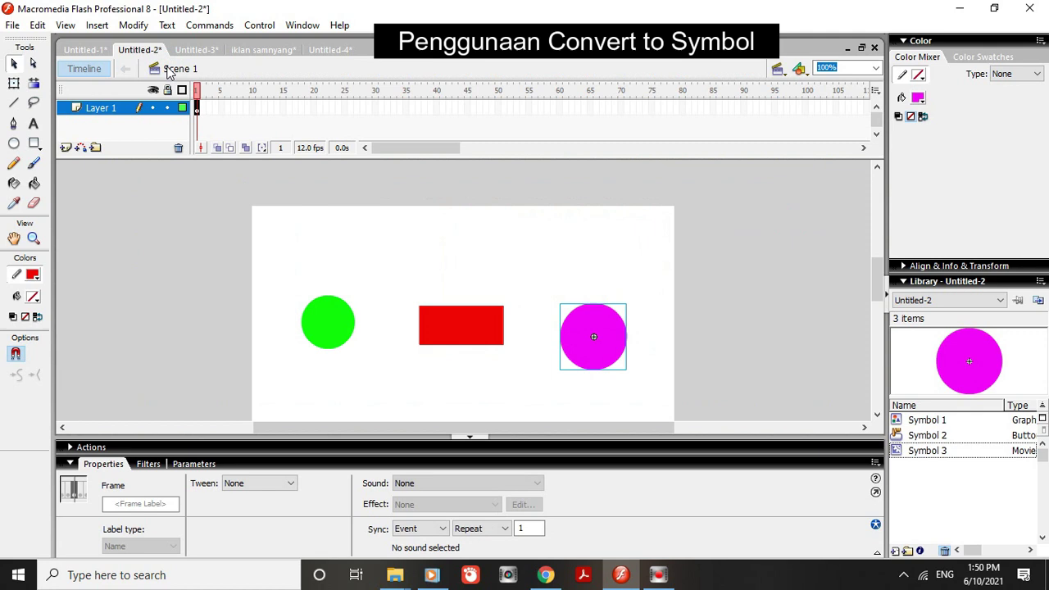
Open the red rectangle's button symbol, examine its Up, Over and Down states, and return to Scene 1.
left_click(451, 338)
key("ctrl+e")
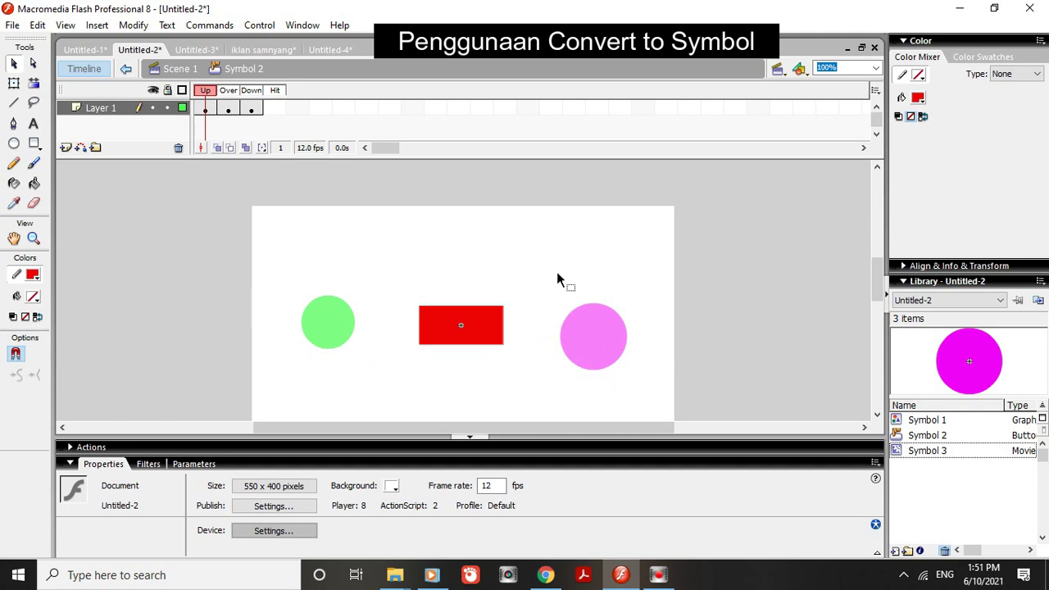
left_click(430, 354)
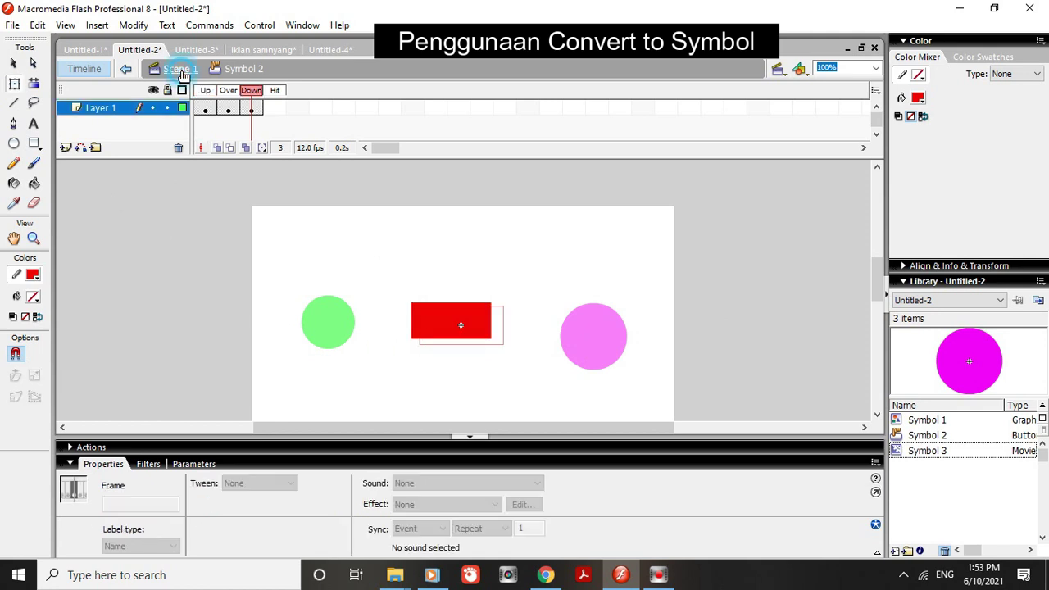
left_click(180, 68)
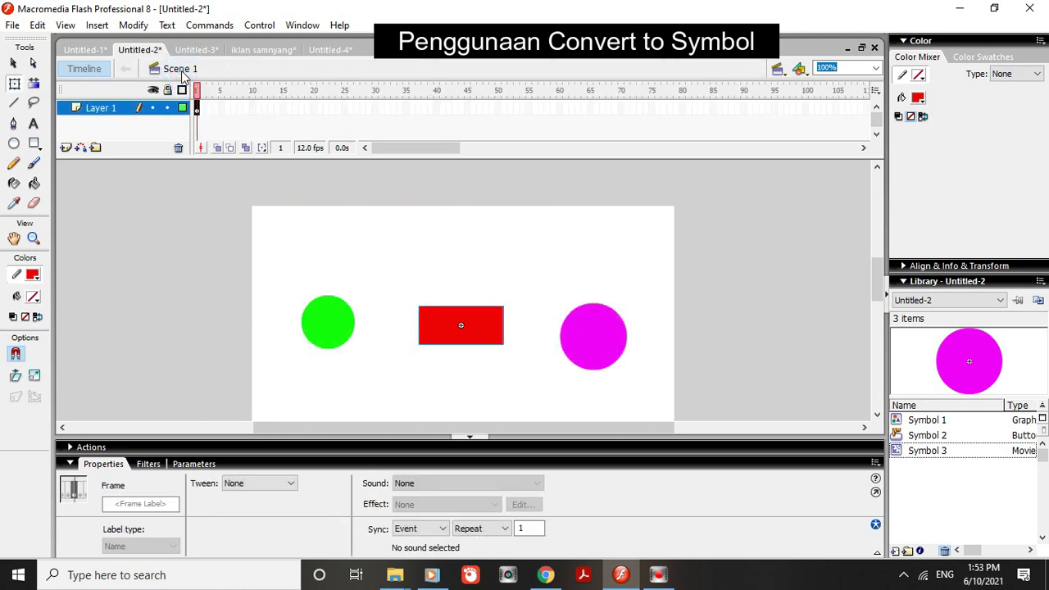
Compare the green and magenta circles, reopen the green circle's graphic symbol to review its timeline, and return to Scene 1.
left_click(327, 341)
left_click(574, 334)
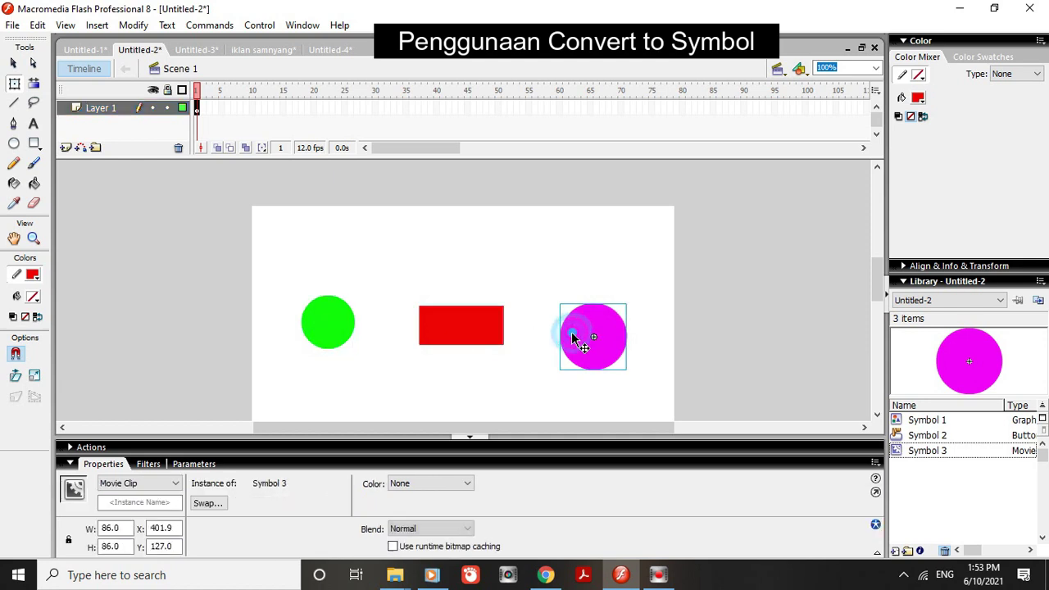
left_click(320, 336)
double_click(321, 329)
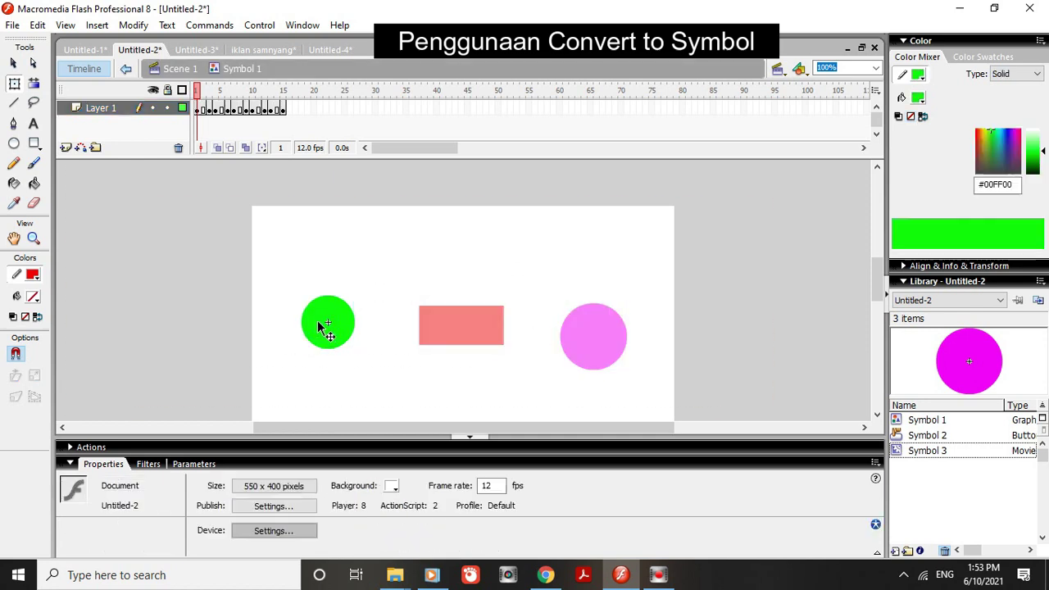
mouse_move(199, 89)
left_mouse_down()
mouse_move(285, 91)
mouse_move(204, 91)
left_mouse_up()
left_click(180, 71)
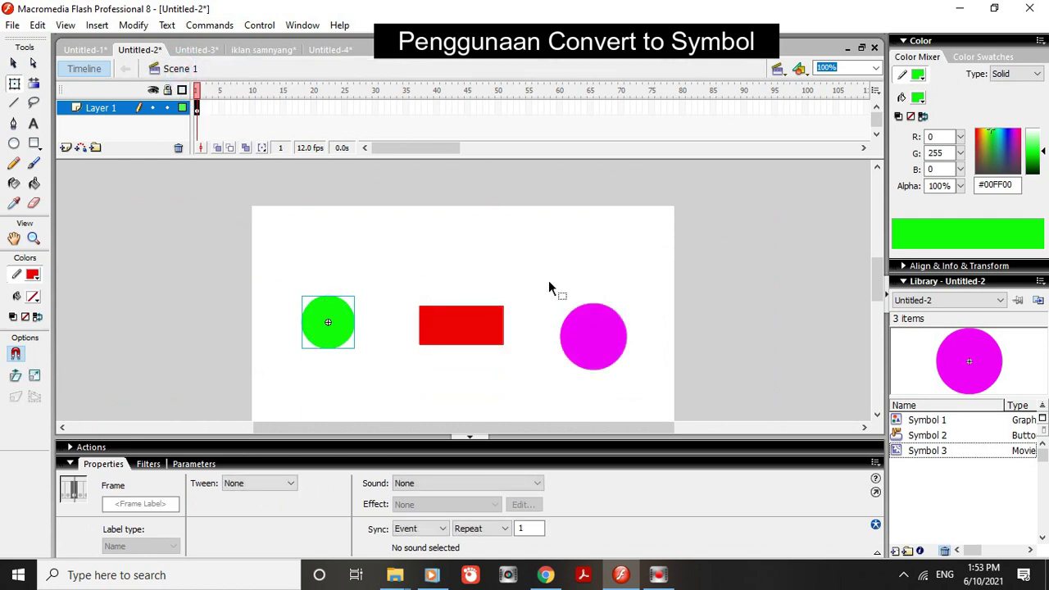
Reopen the magenta circle's movie clip, review its early frames, and go back to Scene 1.
left_click(584, 353)
double_click(587, 343)
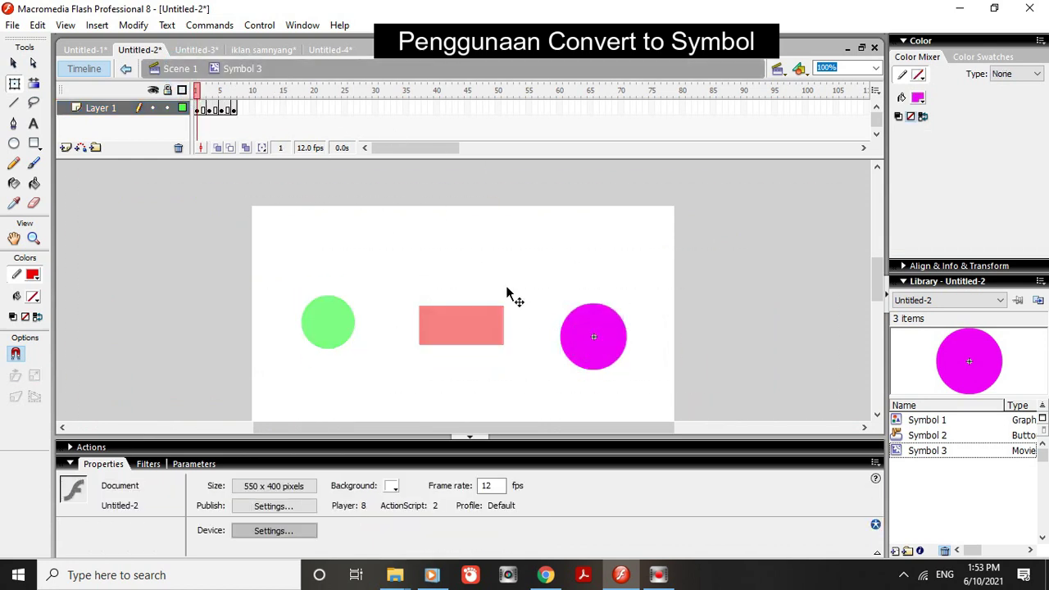
mouse_move(222, 84)
left_mouse_down()
mouse_move(199, 91)
mouse_move(216, 90)
left_mouse_up()
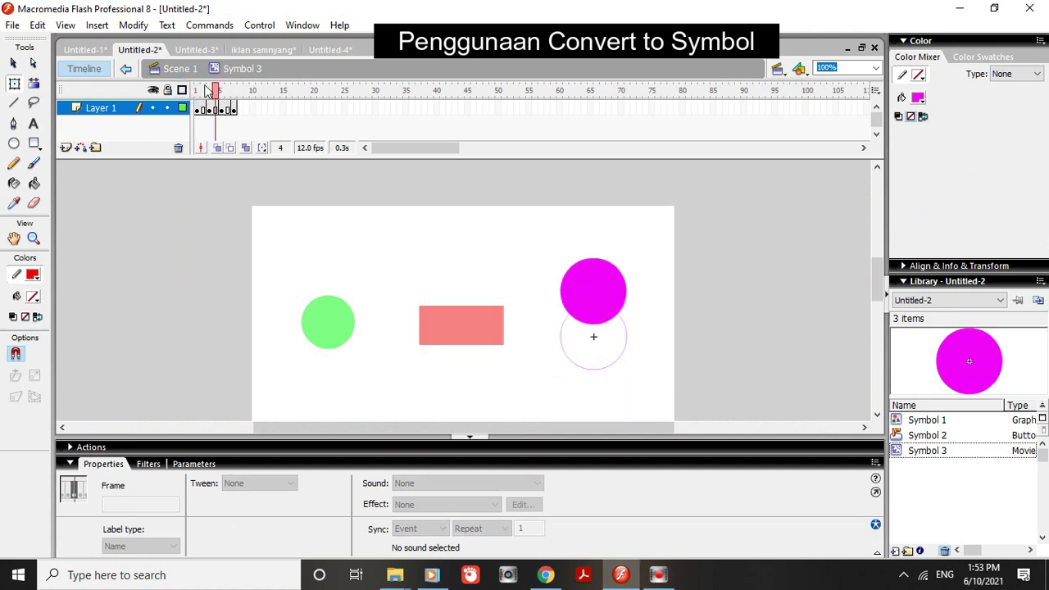
left_click(188, 74)
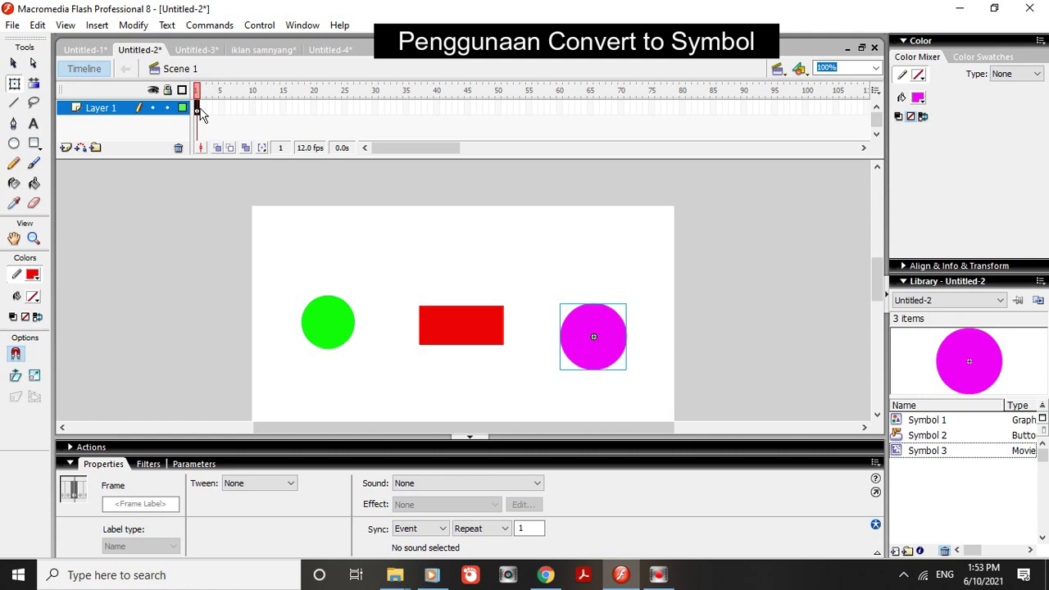
Test the single-frame movie, close the preview, and insert a keyframe at frame 10 of Layer 1.
key("ctrl+Return")
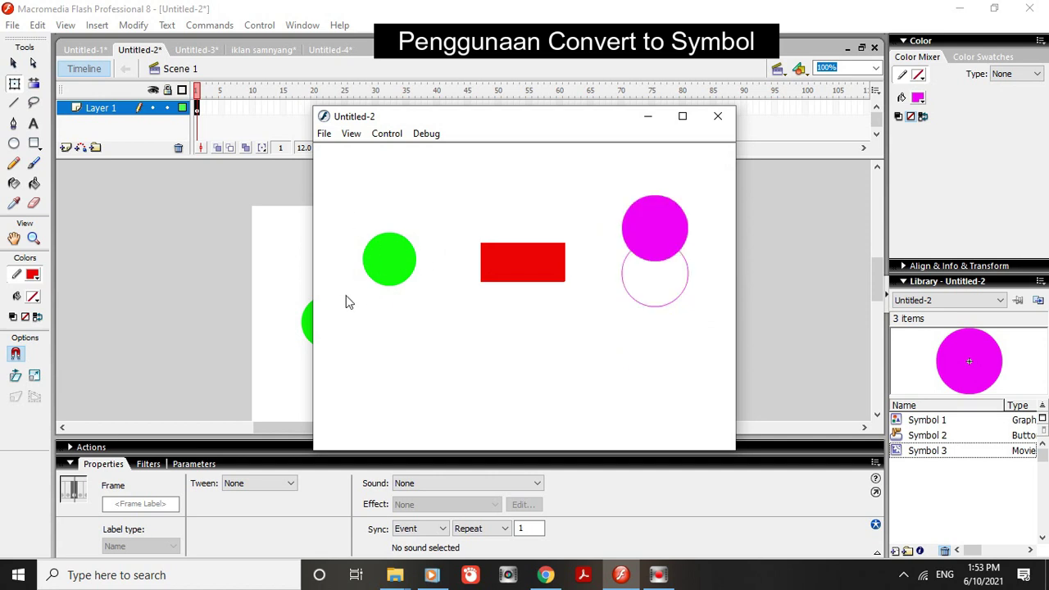
left_click(716, 120)
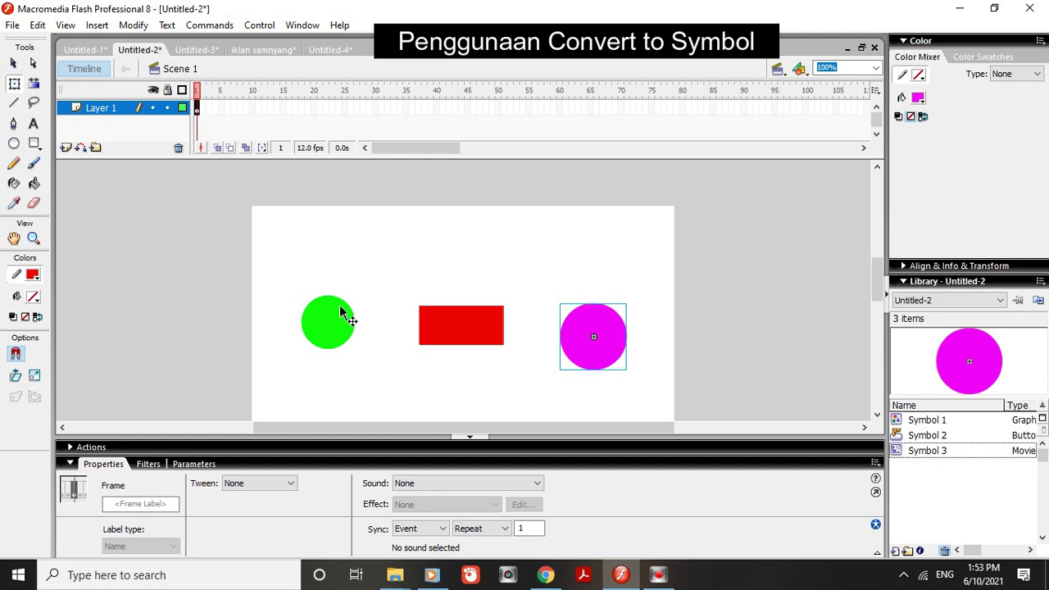
left_click(254, 108)
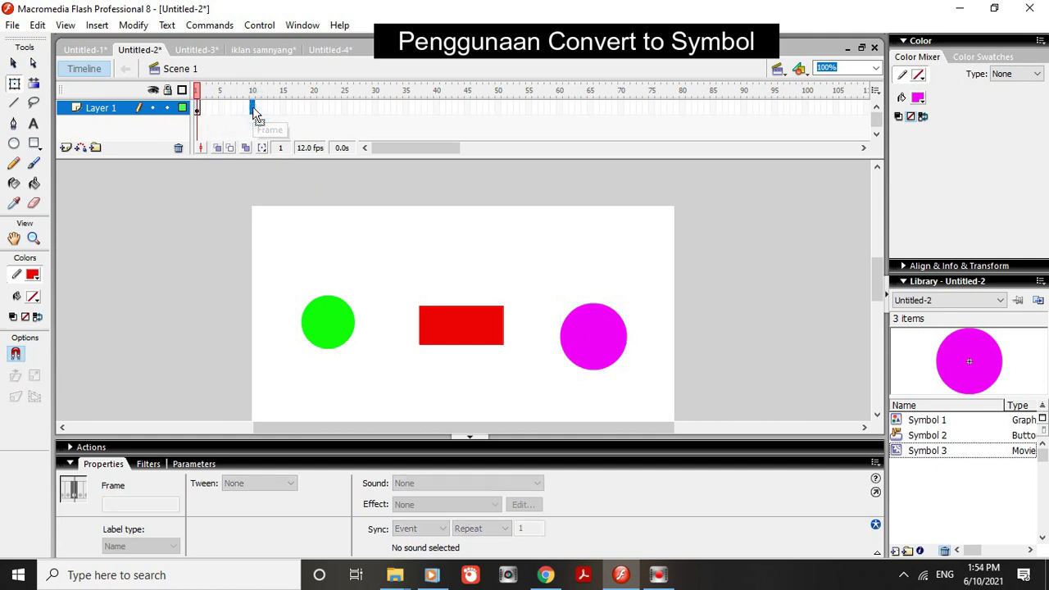
right_click(255, 114)
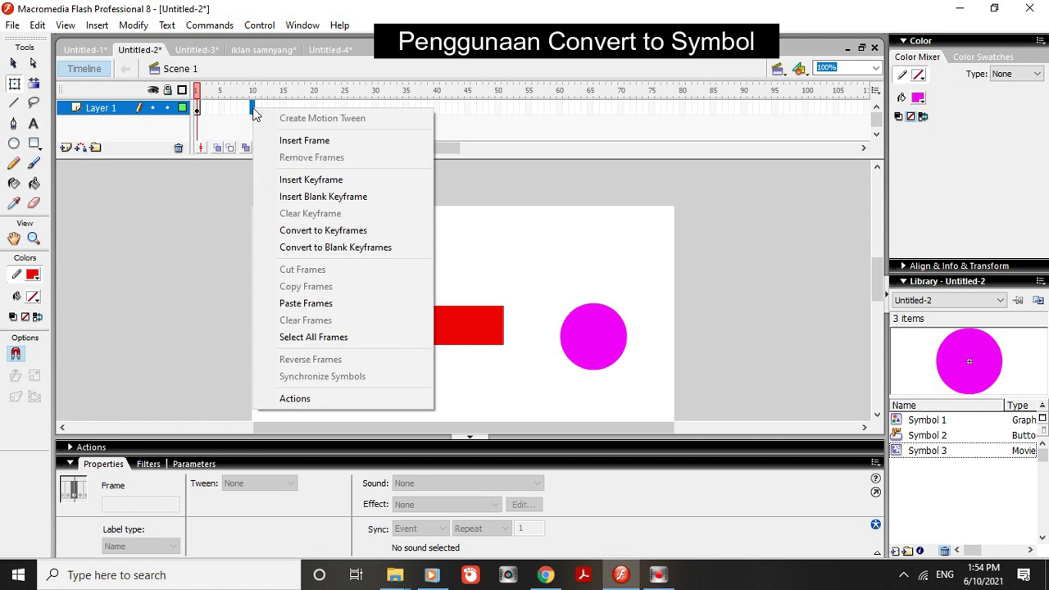
left_click(295, 181)
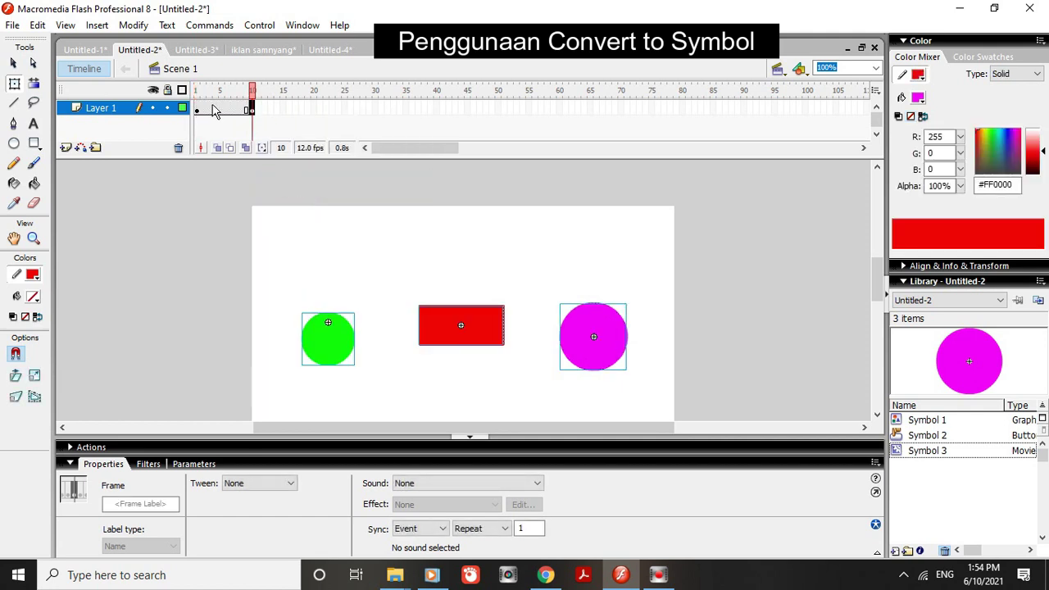
Test the Untitled-2 movie with the added keyframe, try the red rectangle's button behaviour, and close the preview.
key("ctrl+Return")
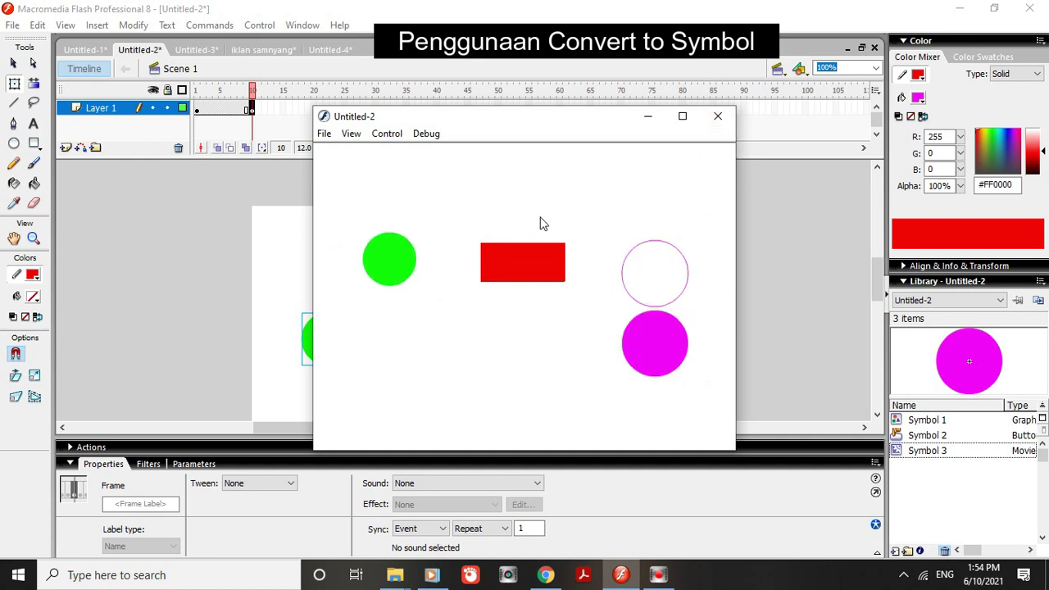
left_click(515, 274)
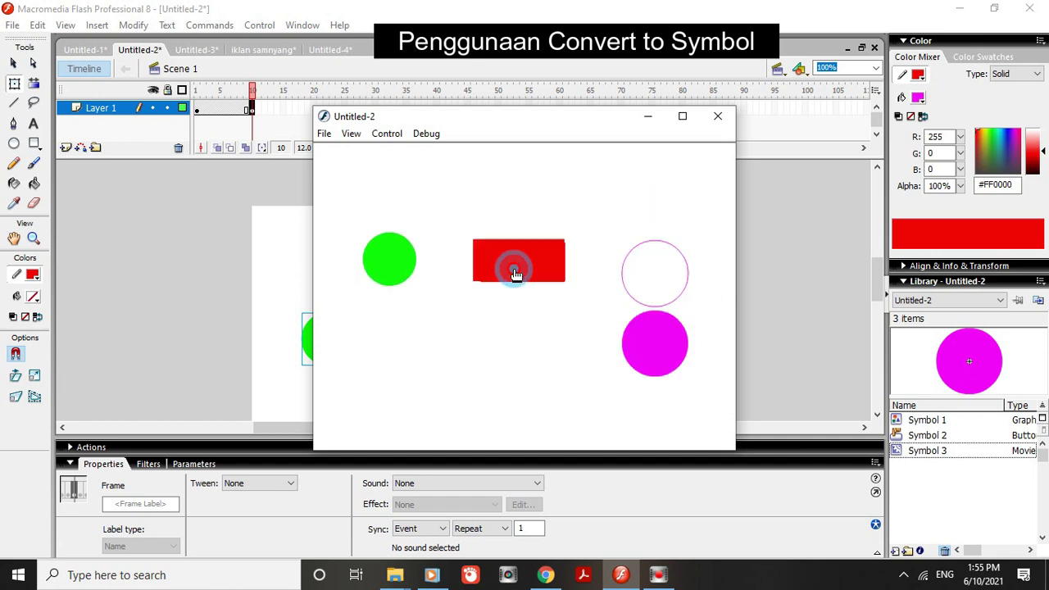
left_click(515, 273)
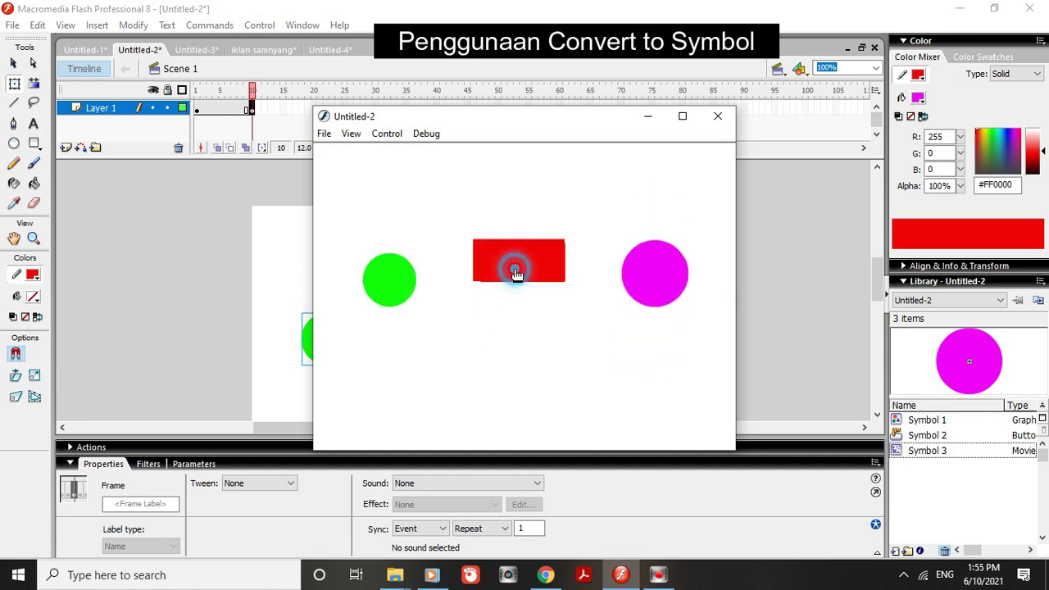
left_click(722, 125)
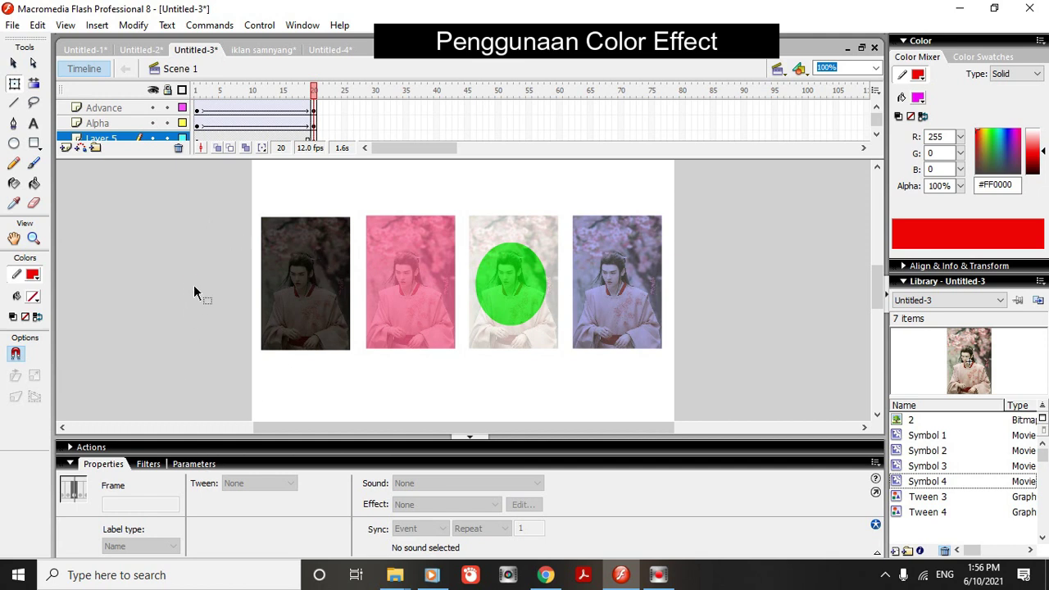
Test the color effect movie in Untitled-3 and close the preview window.
key("ctrl+Return")
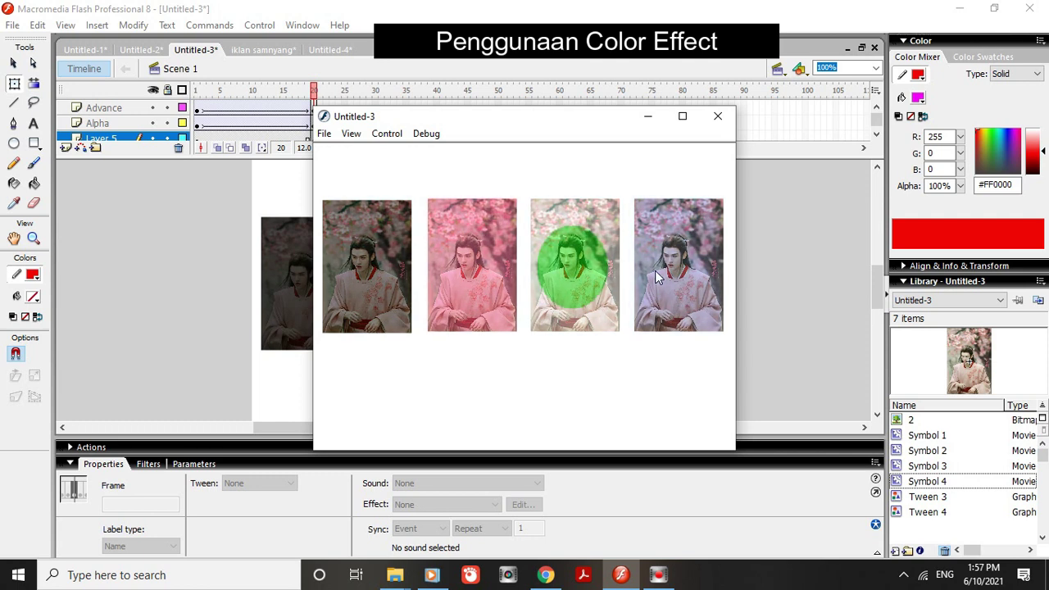
left_click(711, 123)
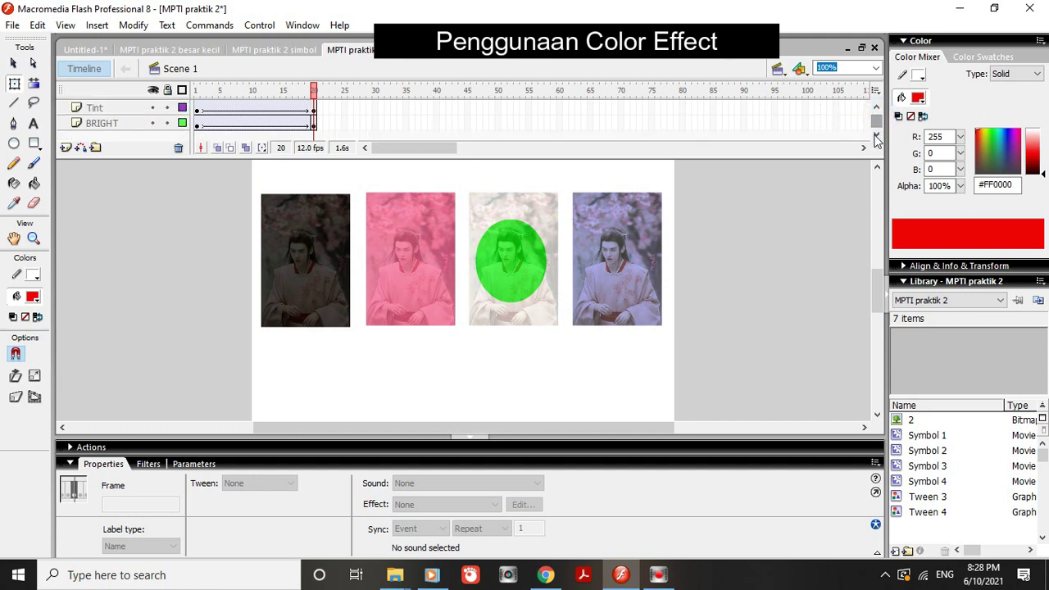
Review the timeline layers of MPTI praktik 2 and create a new Flash Document.
left_click_drag(882, 114, 882, 124)
left_click(876, 122)
left_click_drag(874, 121, 875, 117)
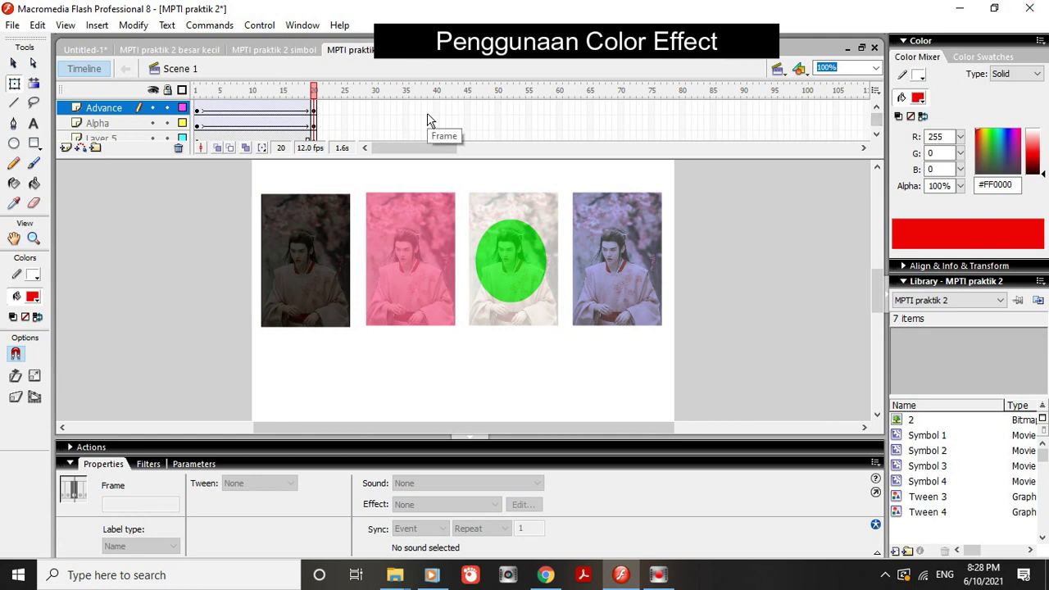
key("ctrl+n")
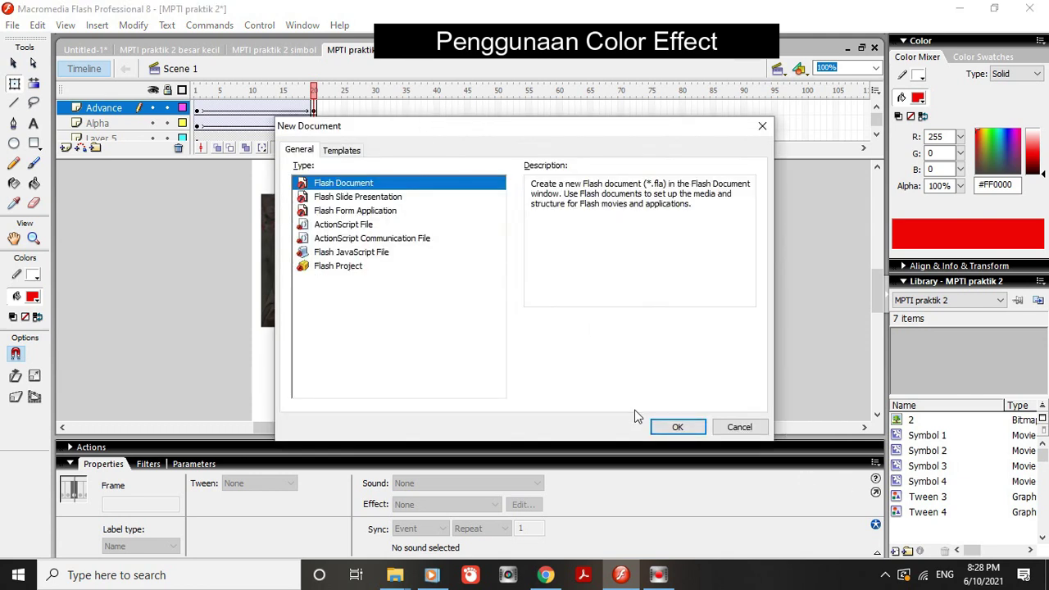
left_click(670, 427)
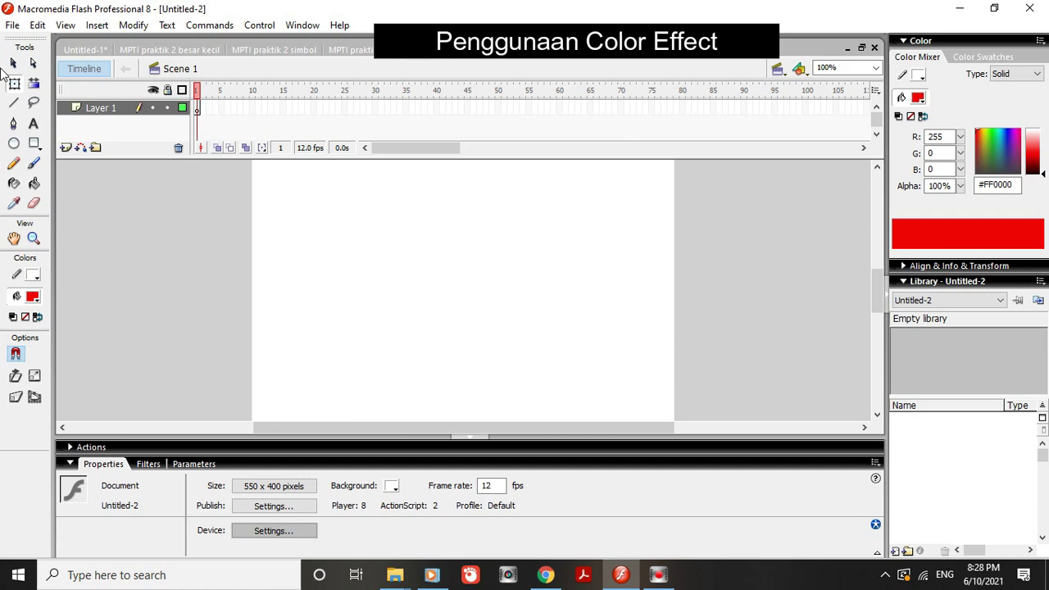
Import the picture file 2 from the HSJ downloads folder into the document's library.
left_click(10, 26)
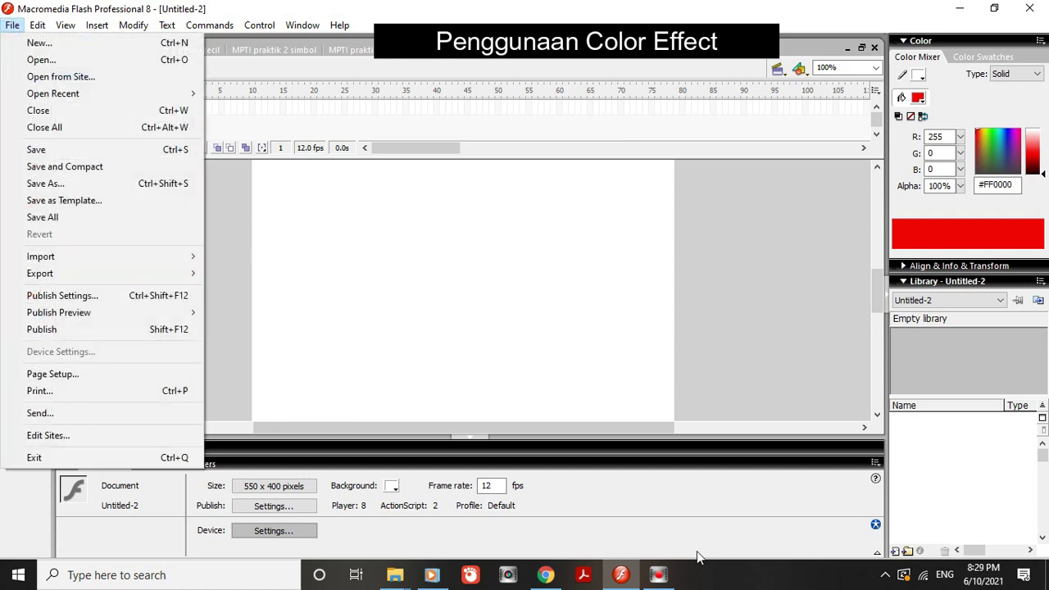
mouse_move(666, 580)
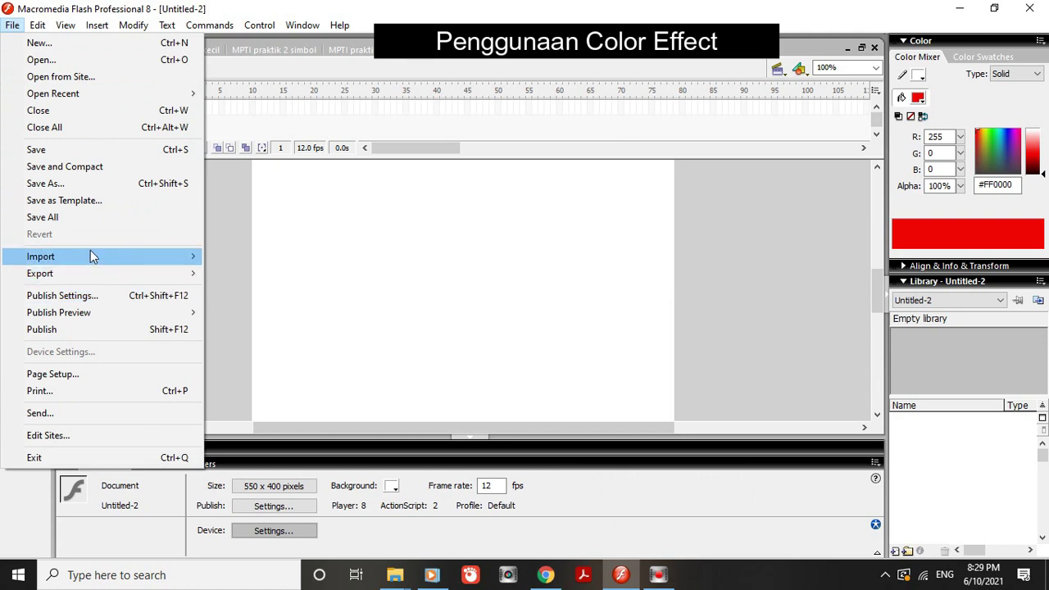
mouse_move(184, 254)
left_click(247, 274)
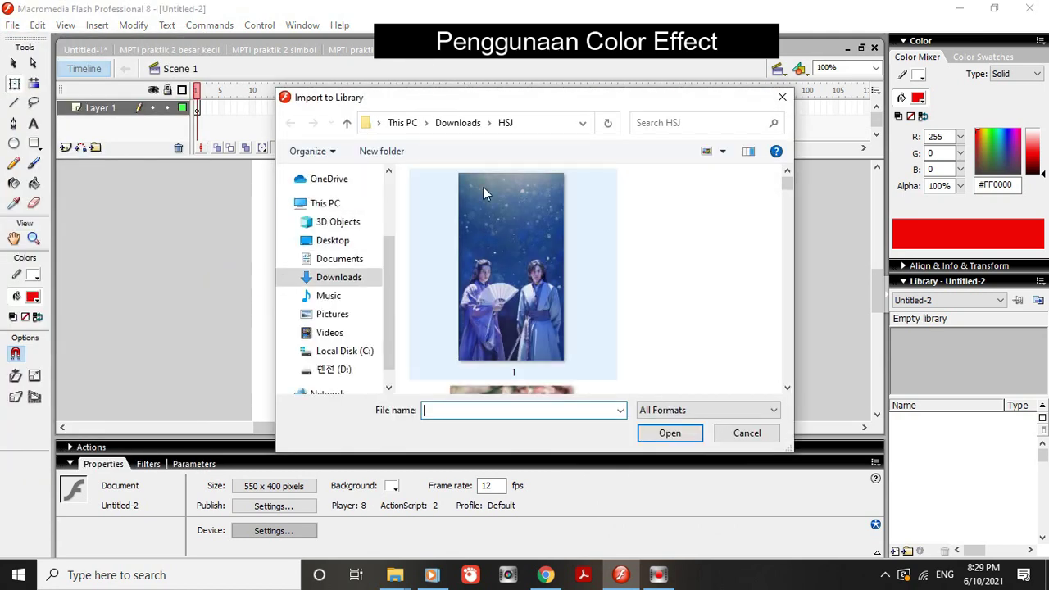
scroll(499, 275, "down", 2)
left_click(585, 359)
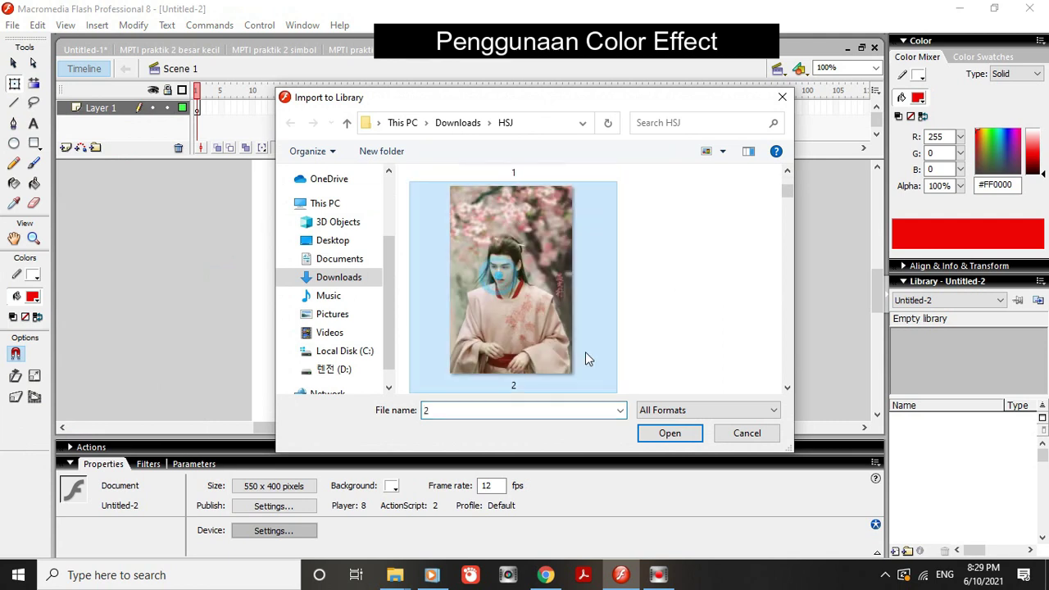
left_click(661, 432)
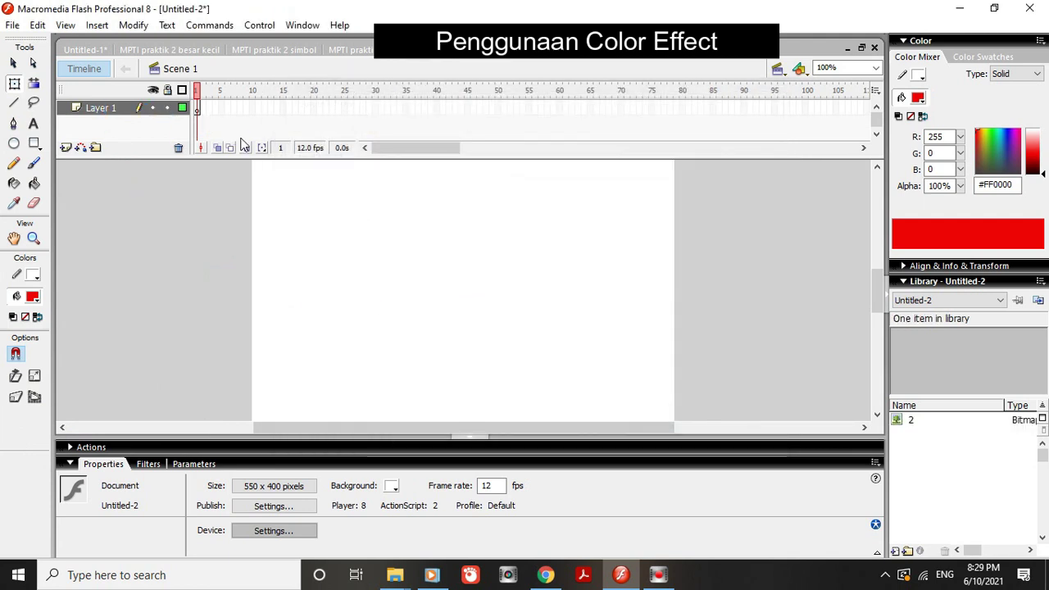
Place an instance of bitmap 2 from the library on the stage in frame 1 of Layer 1.
left_click(913, 424)
left_click(932, 424)
left_click_drag(932, 425, 443, 336)
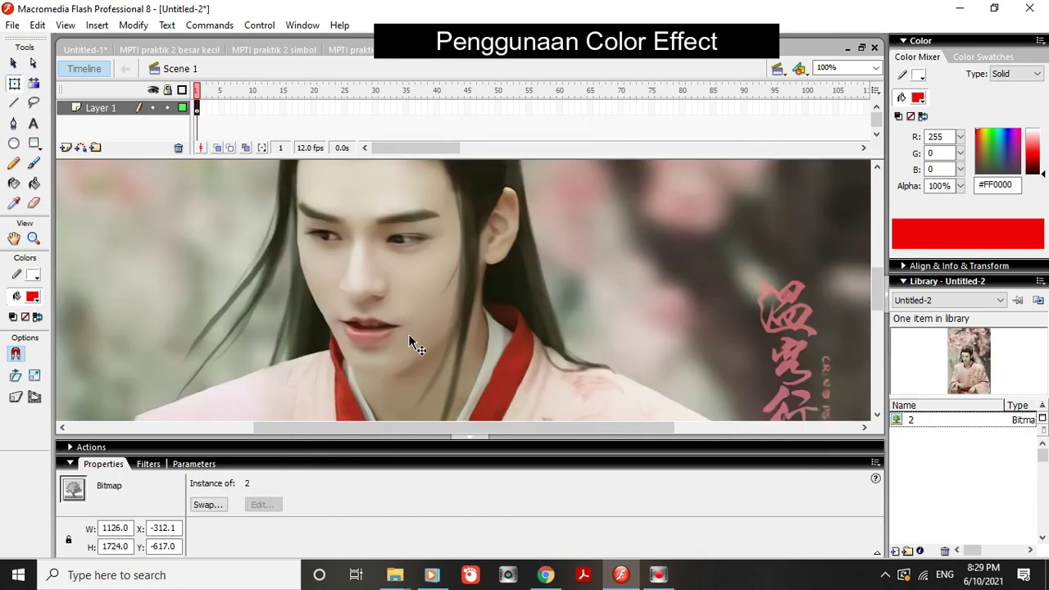
Scale the picture down to about 95 × 145 px with Free Transform and move it near the stage's left edge, at about X 10, Y 93.
scroll(254, 326, "up", 5)
left_click_drag(419, 428, 258, 428)
left_click(14, 86)
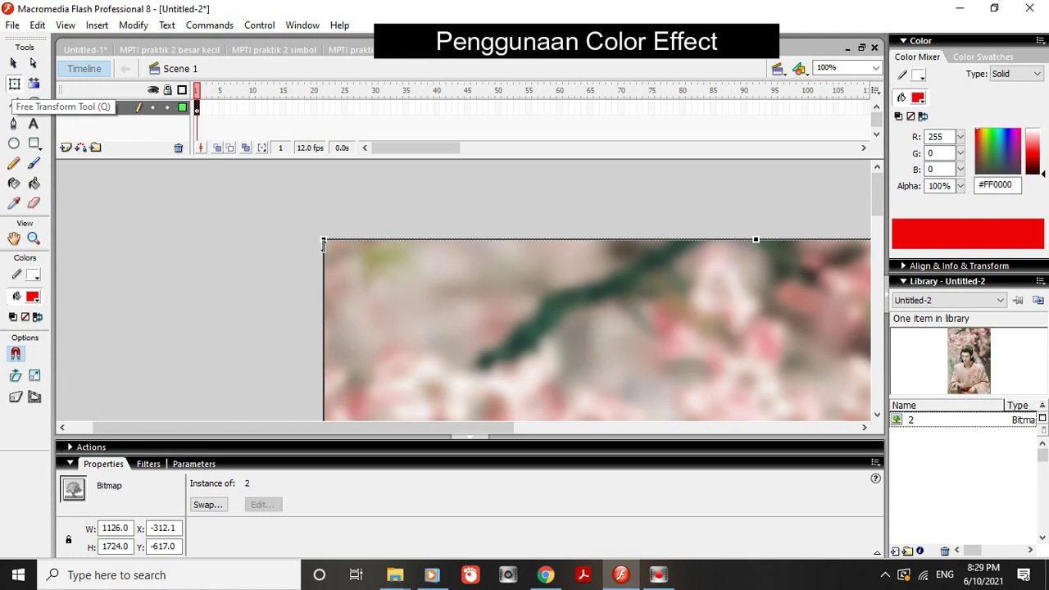
left_click_drag(324, 240, 577, 416)
left_click_drag(667, 525, 642, 359)
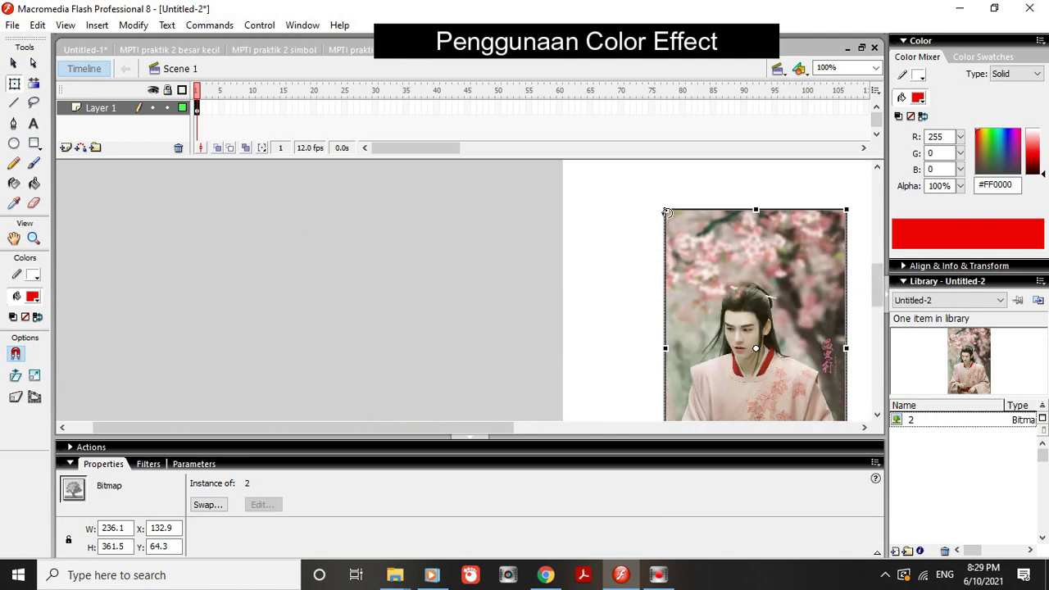
left_click_drag(664, 210, 719, 292)
left_click_drag(484, 427, 661, 419)
left_click_drag(430, 375, 283, 314)
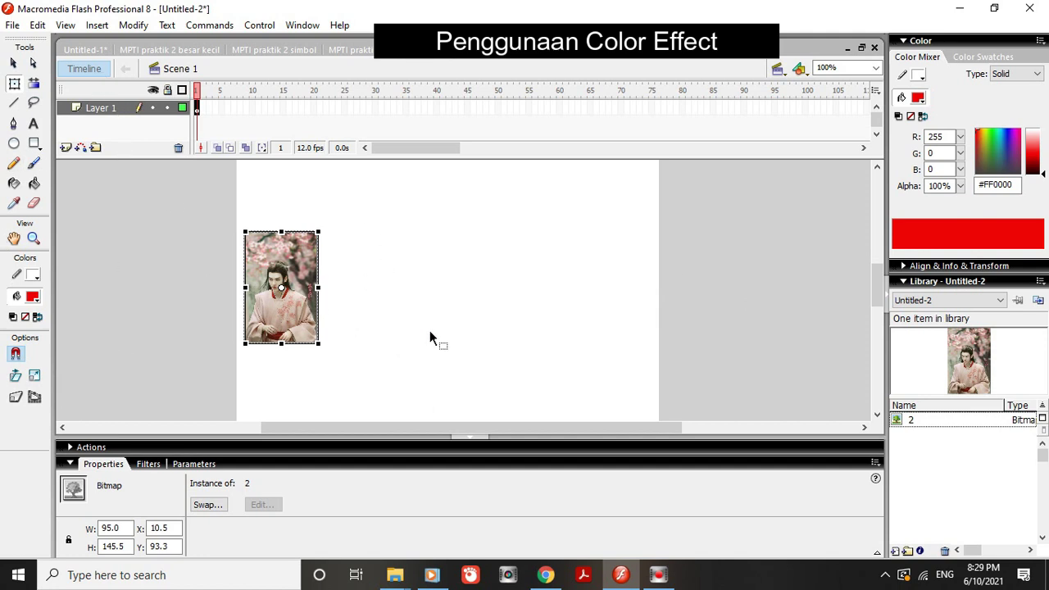
Rename Layer 1 as bright and add a new layer named tint above it.
double_click(99, 108)
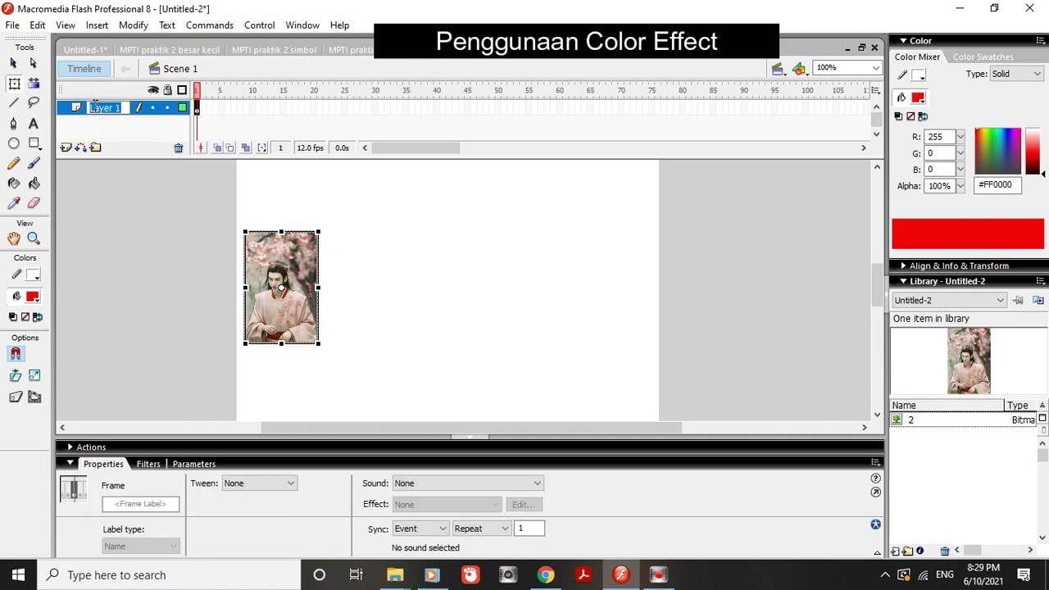
type("bright")
left_click(94, 111)
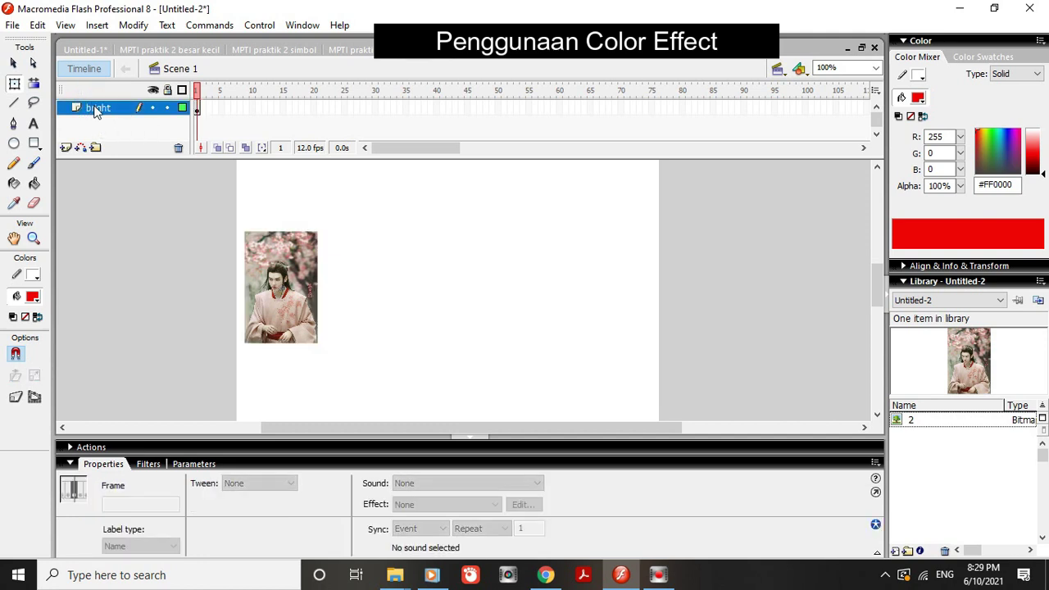
left_click(65, 149)
double_click(104, 107)
type("tint")
key("Return")
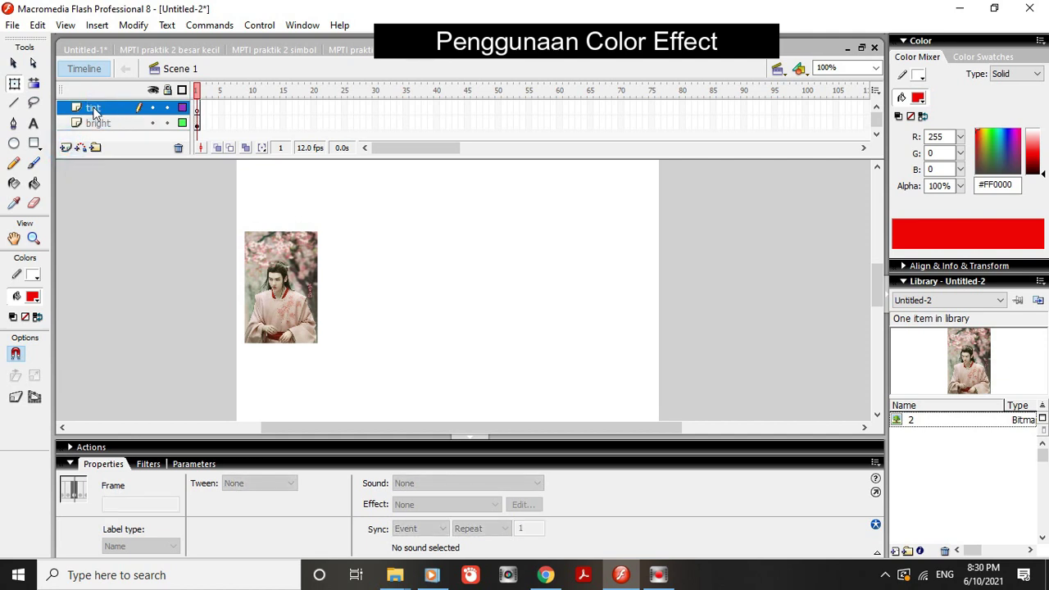
Add a new layer named alpha above the tint layer.
left_click(66, 149)
double_click(105, 107)
type("a")
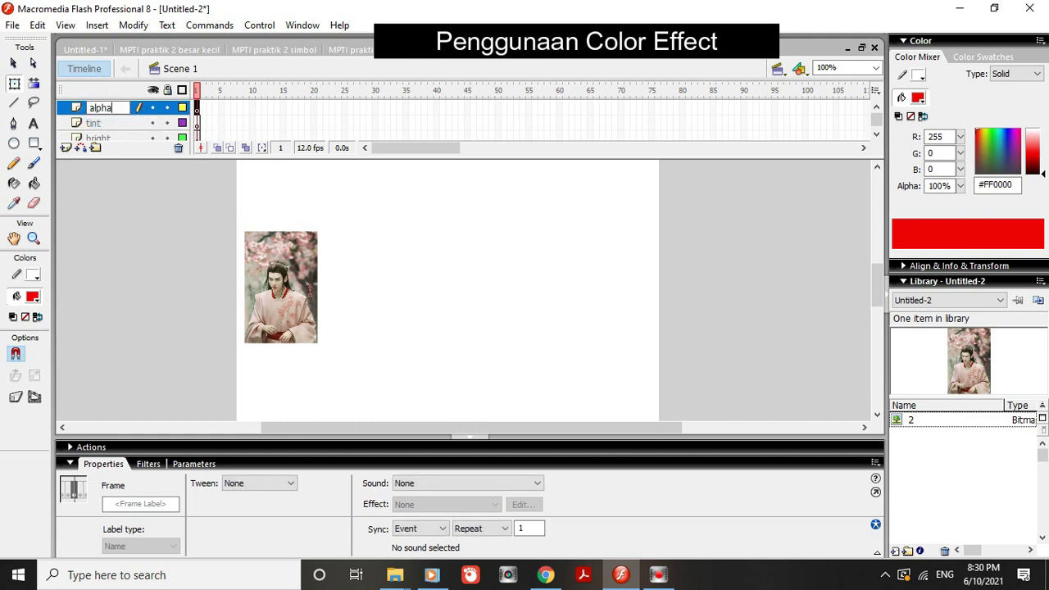
type("lpha")
key("Return")
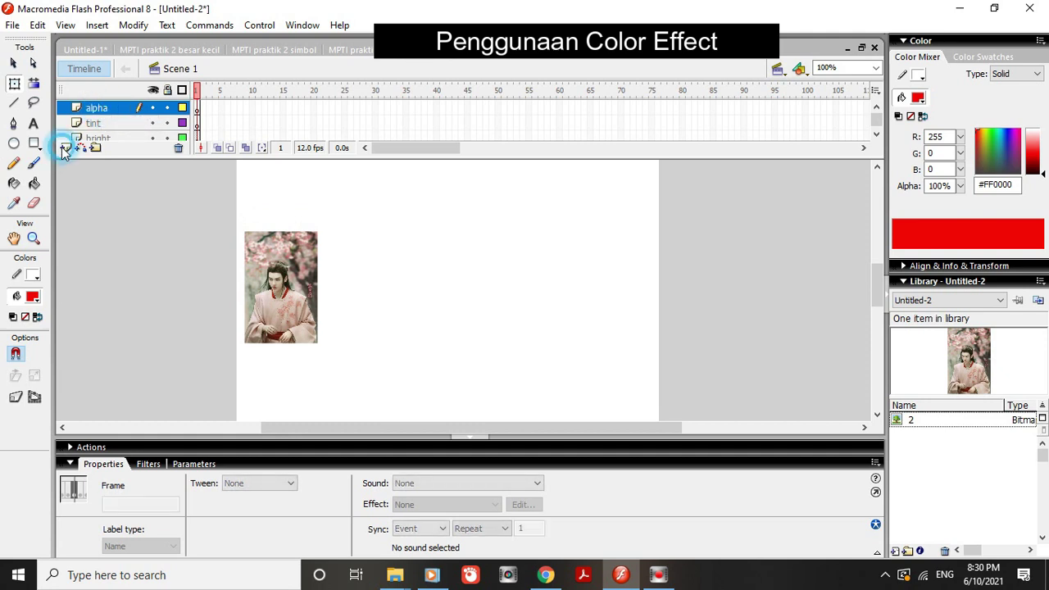
Add a new layer named advance above the alpha layer.
left_click(65, 148)
double_click(105, 107)
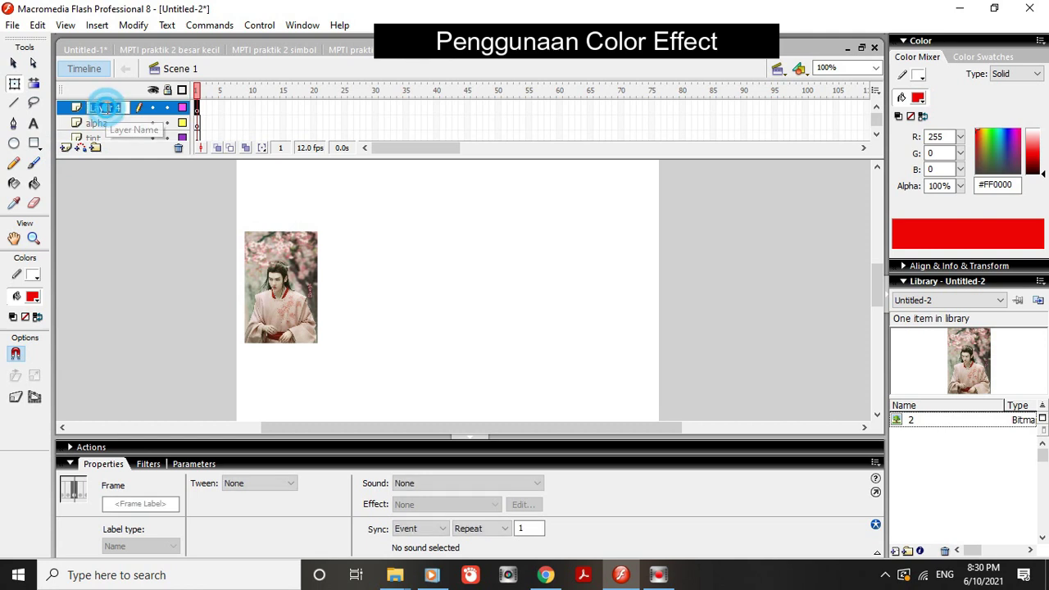
type("a")
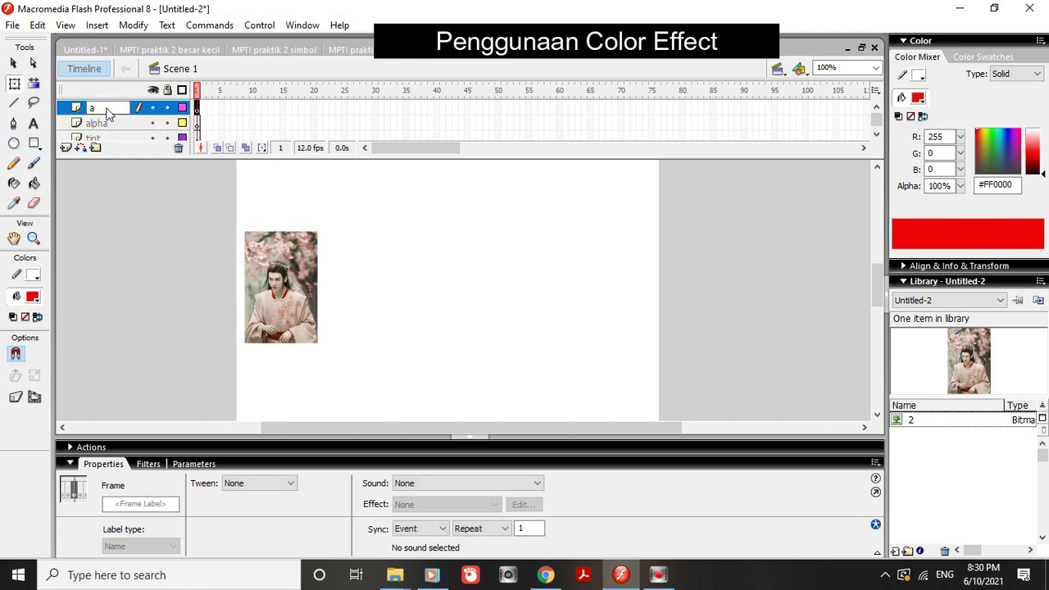
type("dvance")
key("Return")
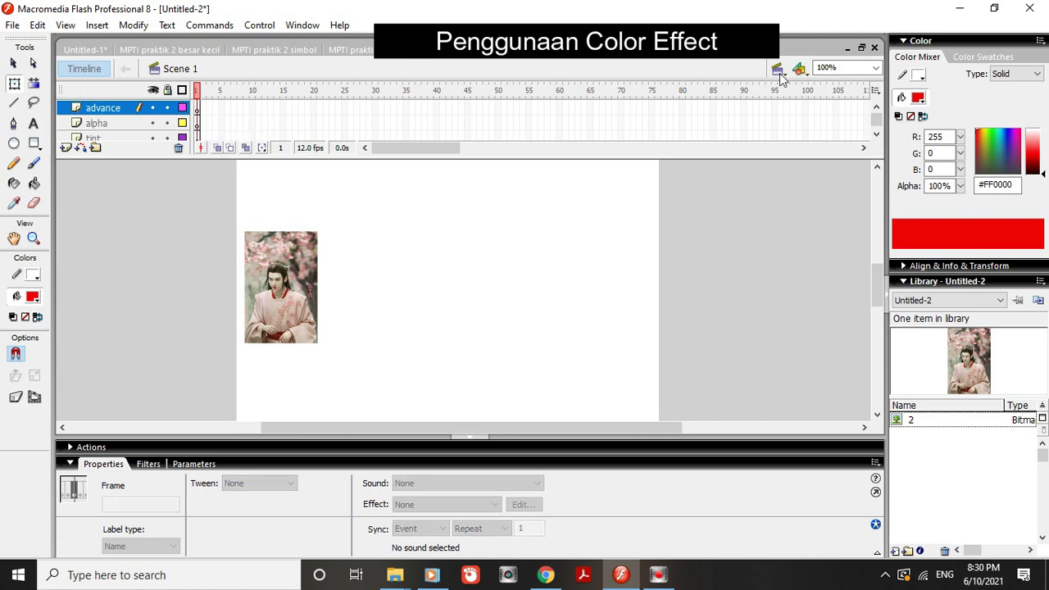
Copy frame 1 of the bright layer into frame 1 of tint and move the pasted picture beside the original, at about X 122, Y 97.
left_click_drag(875, 120, 878, 130)
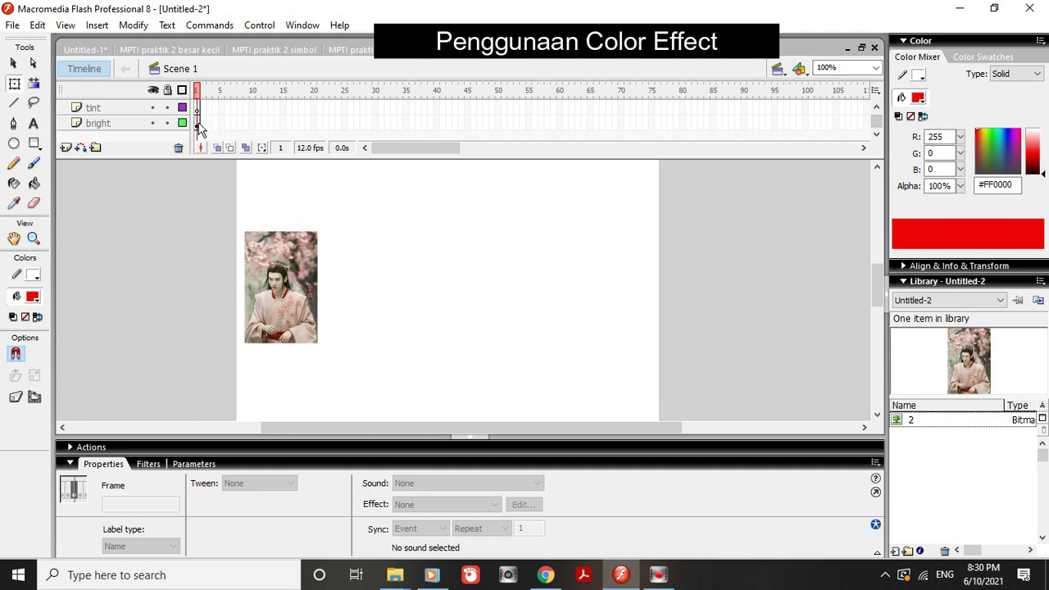
left_click(197, 125)
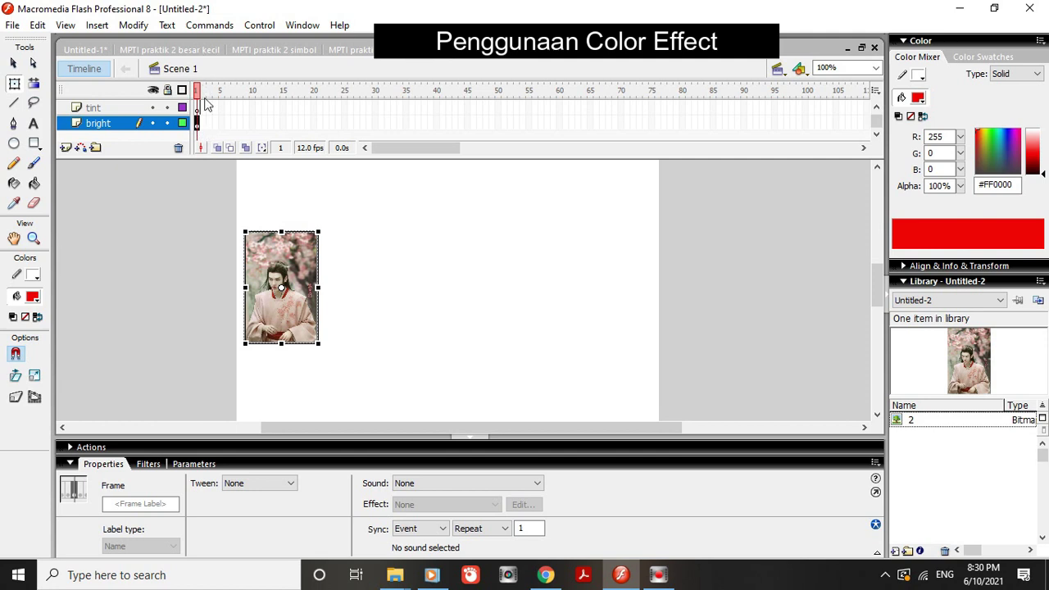
right_click(197, 123)
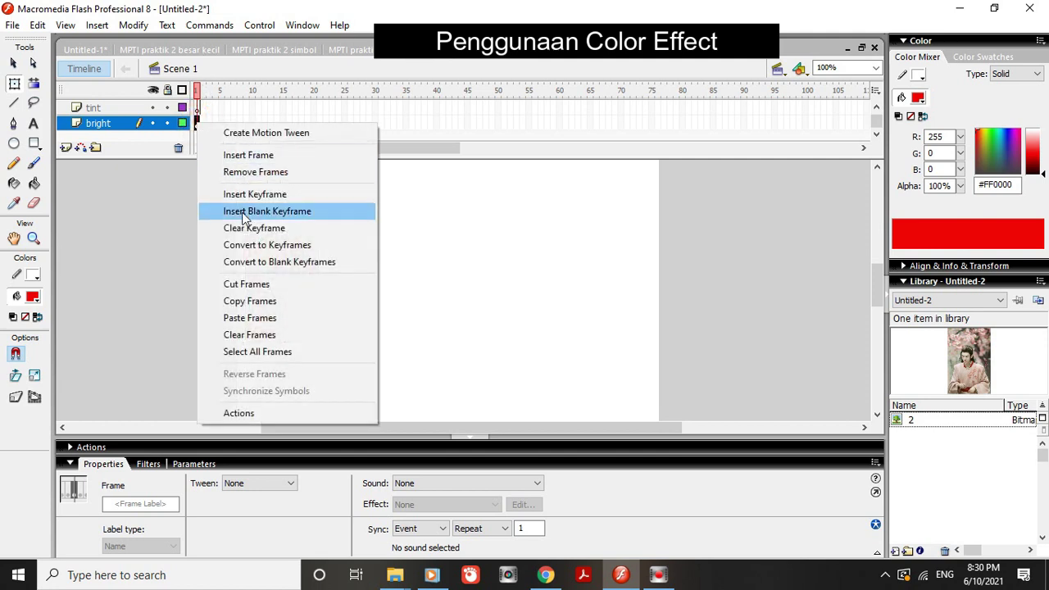
left_click(253, 302)
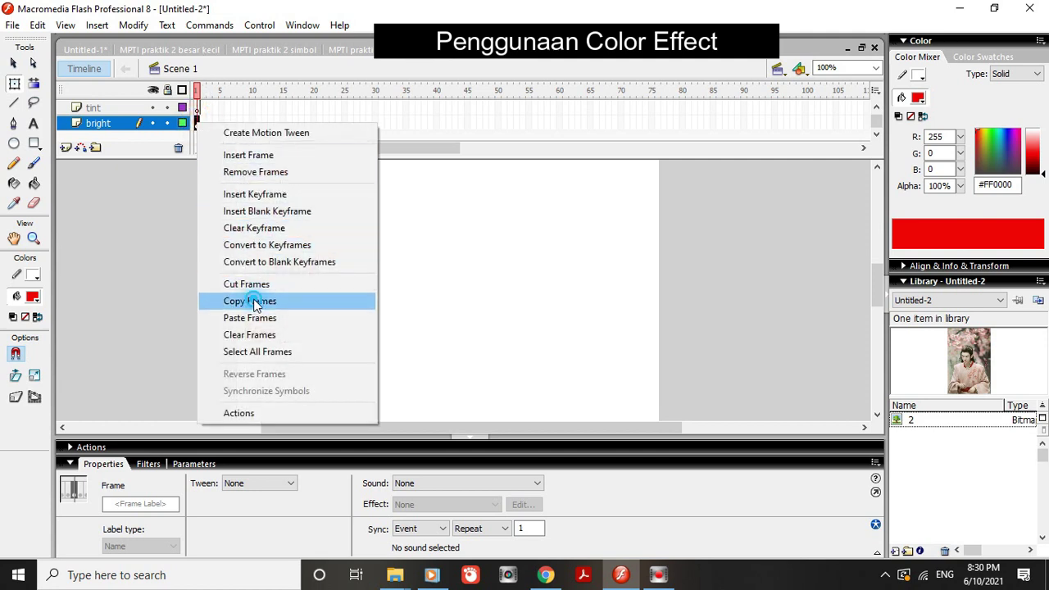
left_click(199, 108)
right_click(198, 109)
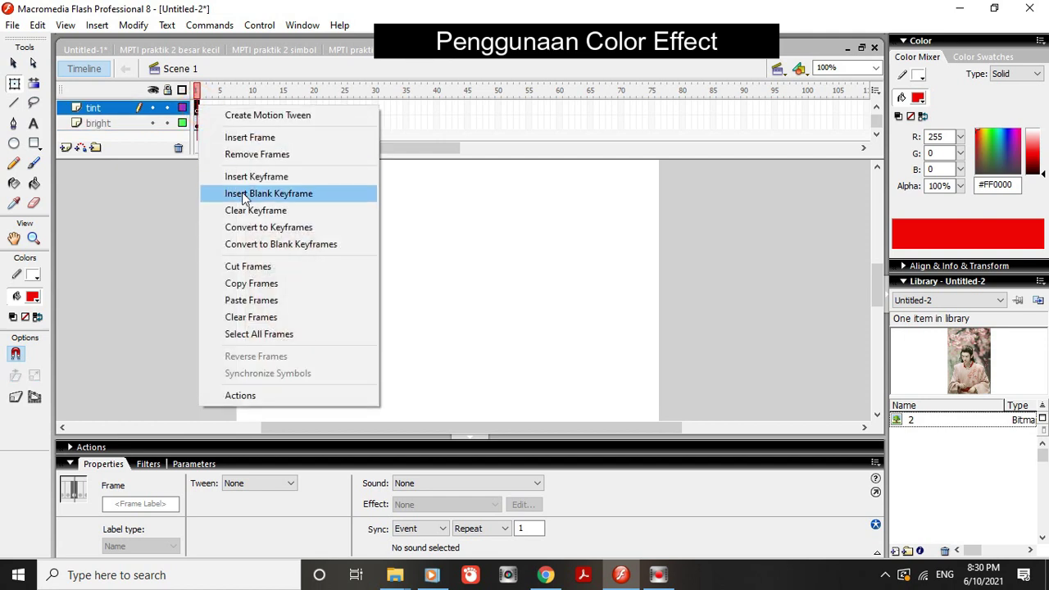
left_click(262, 303)
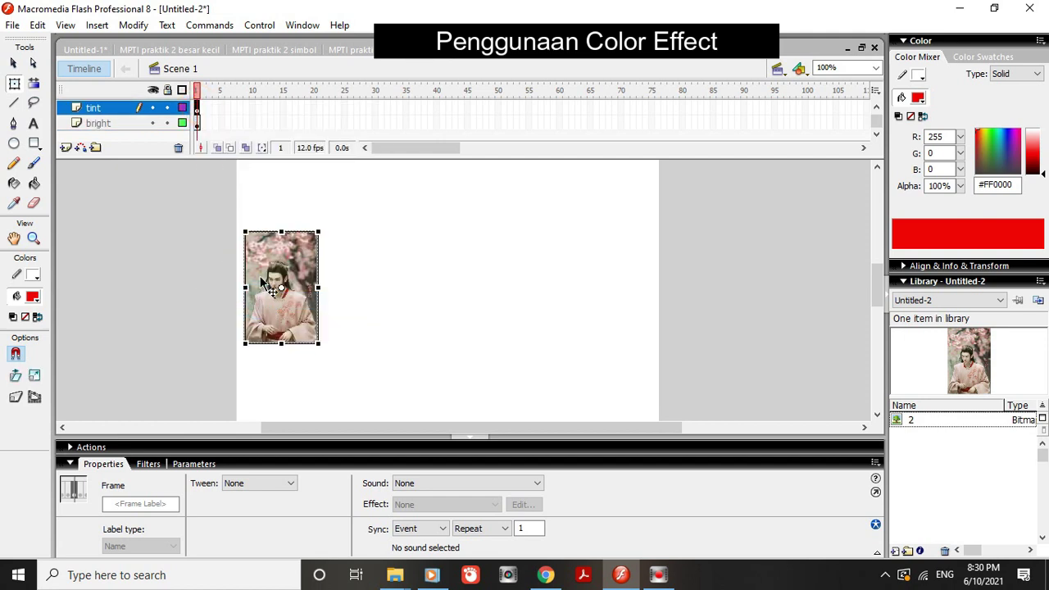
left_click_drag(259, 278, 347, 279)
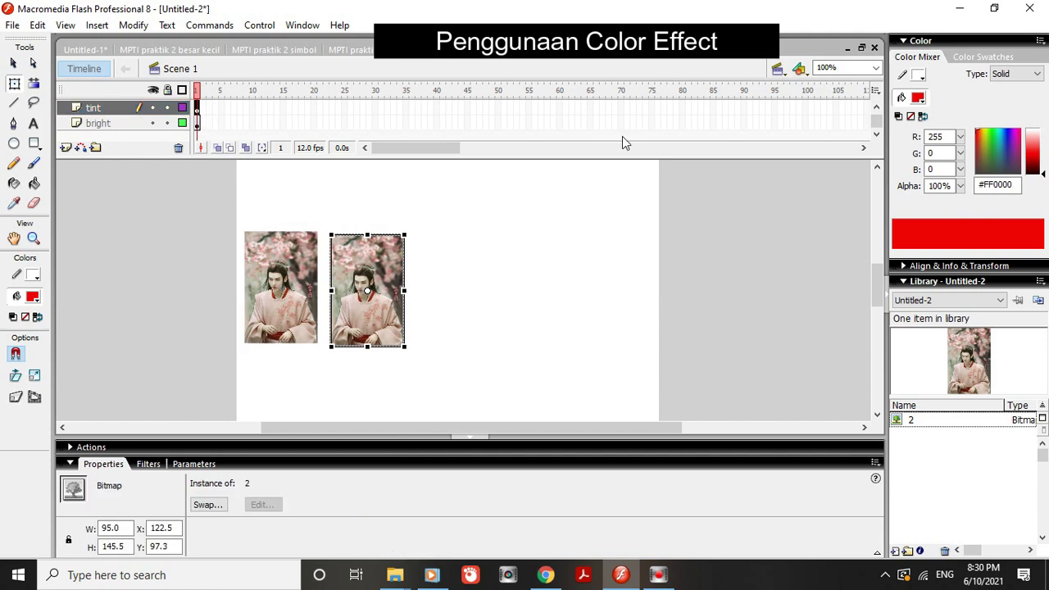
Paste the copied frame into frame 1 of the alpha layer and move its picture to the third place, at about X 231, Y 97.
left_click_drag(877, 119, 877, 113)
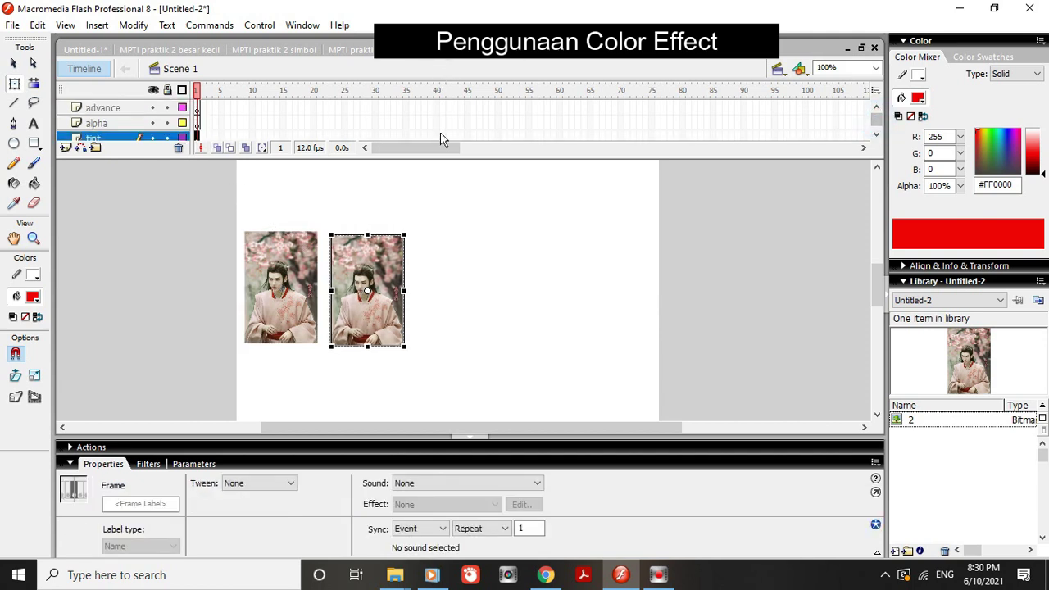
left_click(197, 123)
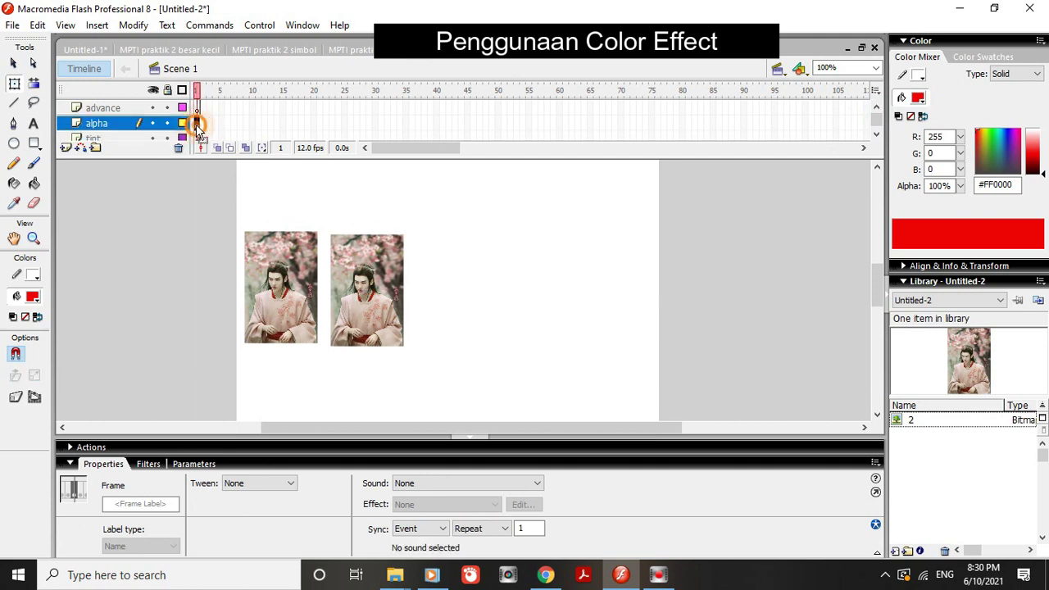
right_click(197, 125)
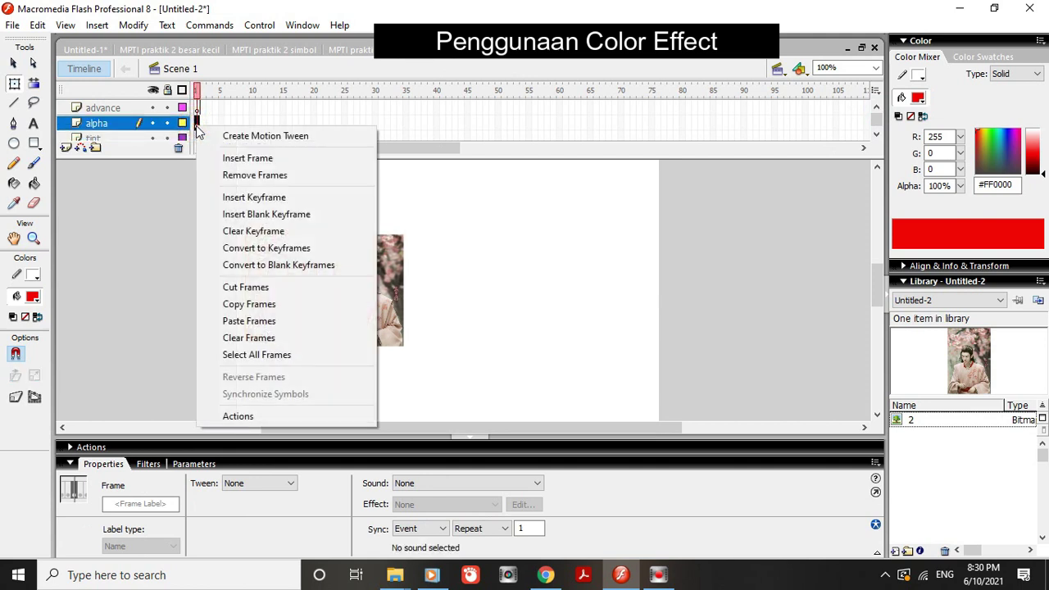
left_click(250, 321)
left_click_drag(271, 311, 438, 306)
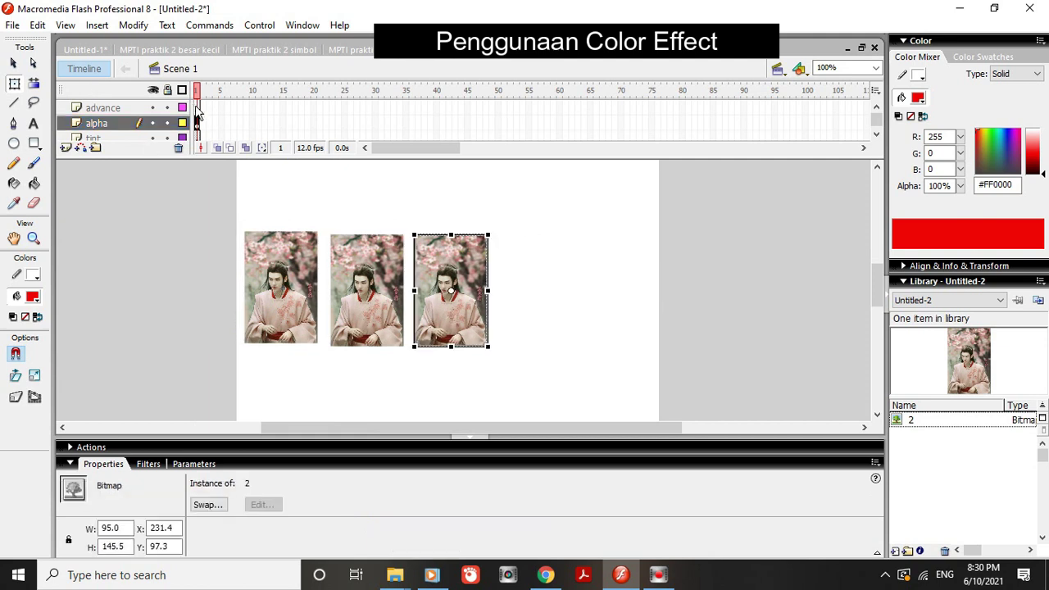
Paste the copied frame into frame 1 of the advance layer and move its picture to the fourth place, at about X 340, Y 101.
left_click(197, 121)
left_click(196, 107)
right_click(197, 107)
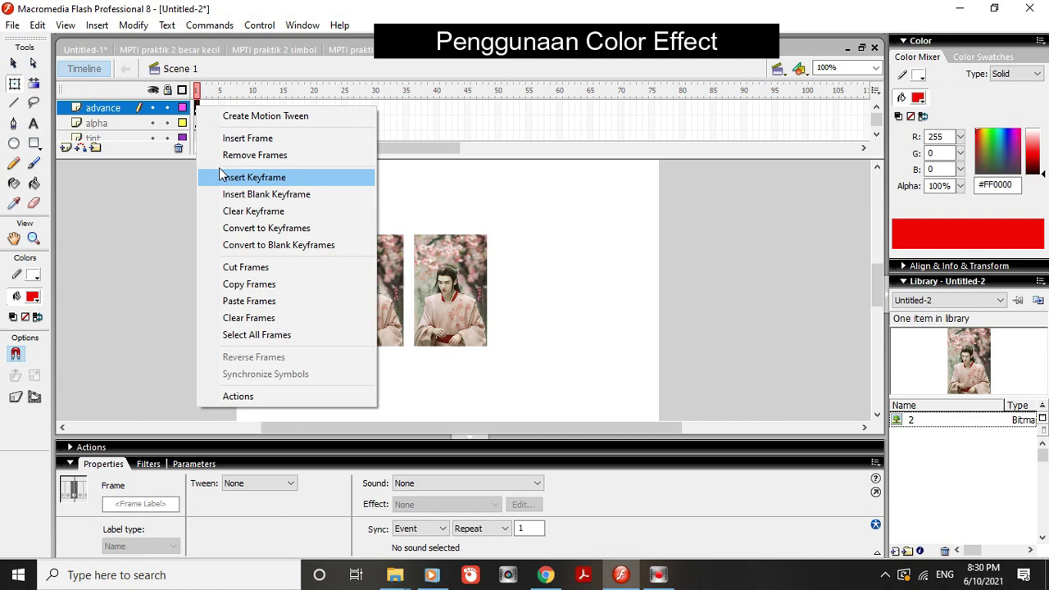
left_click(239, 300)
left_click_drag(290, 320, 531, 327)
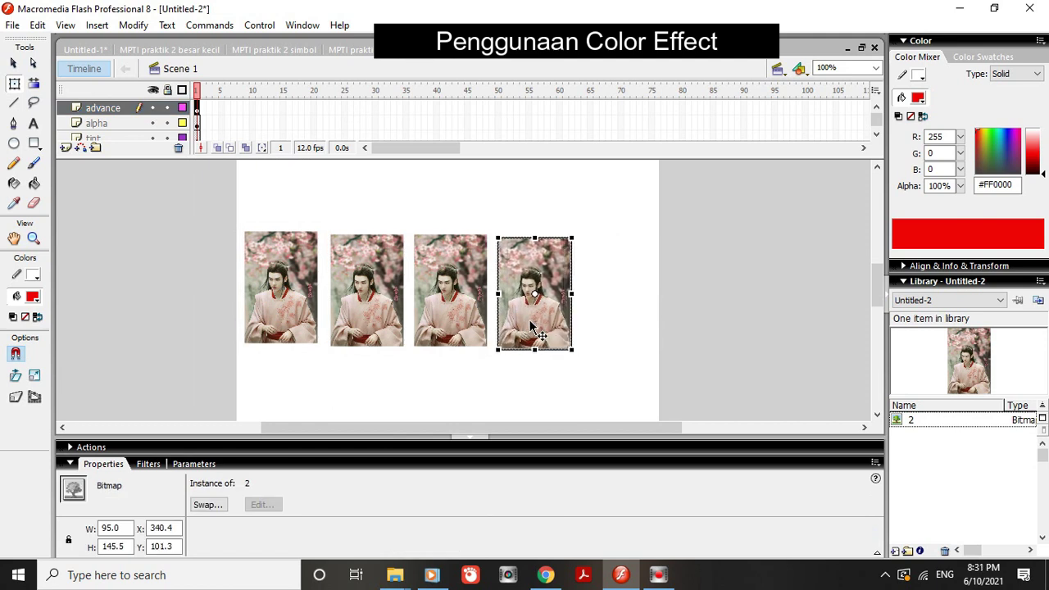
Convert the first picture, in frame 1 of the bright layer, to a movie clip symbol.
left_click(876, 123)
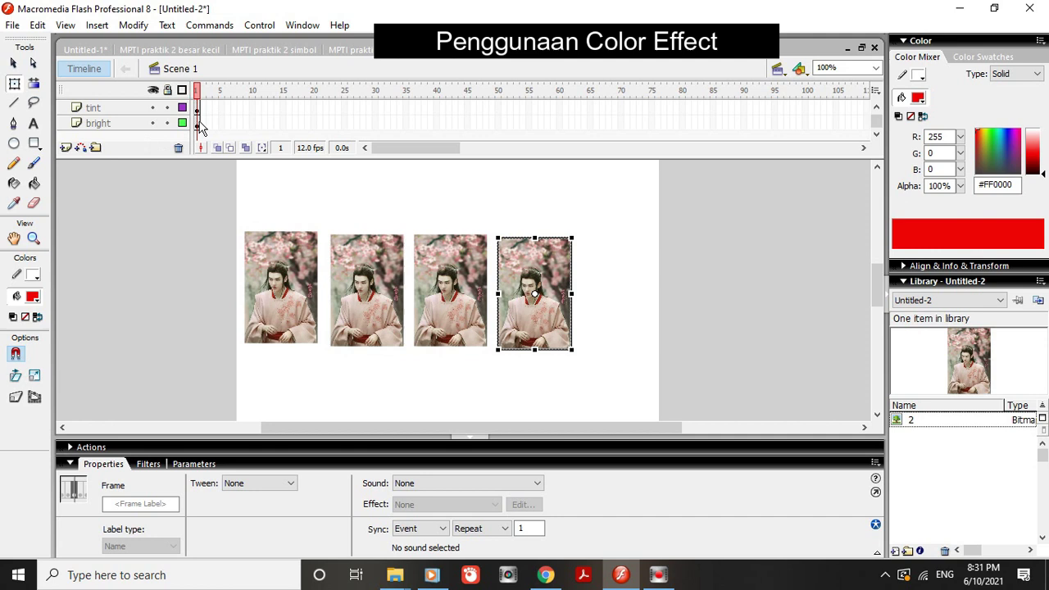
left_click(198, 124)
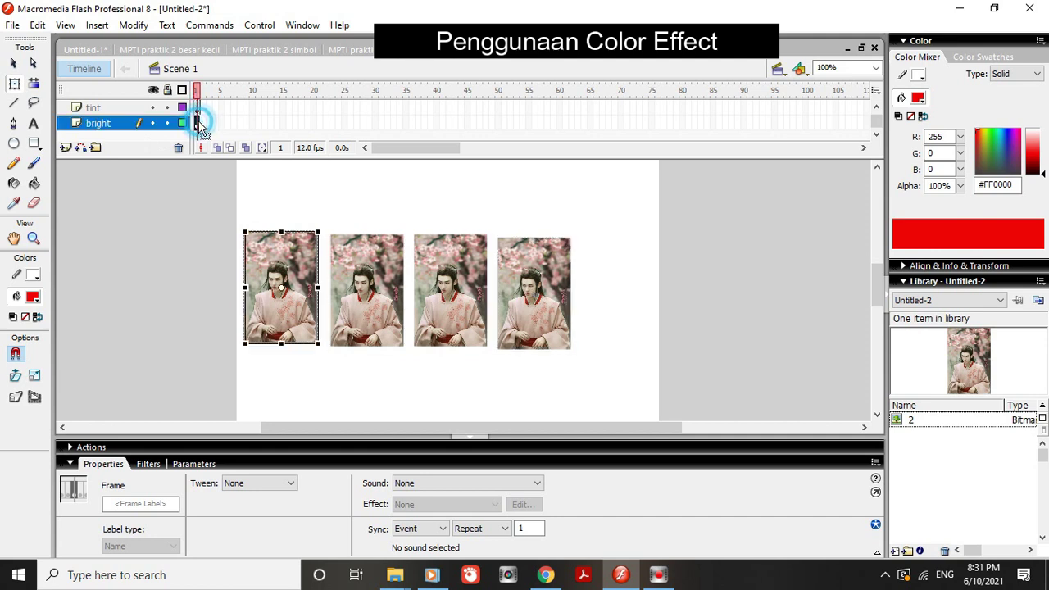
left_click(292, 320)
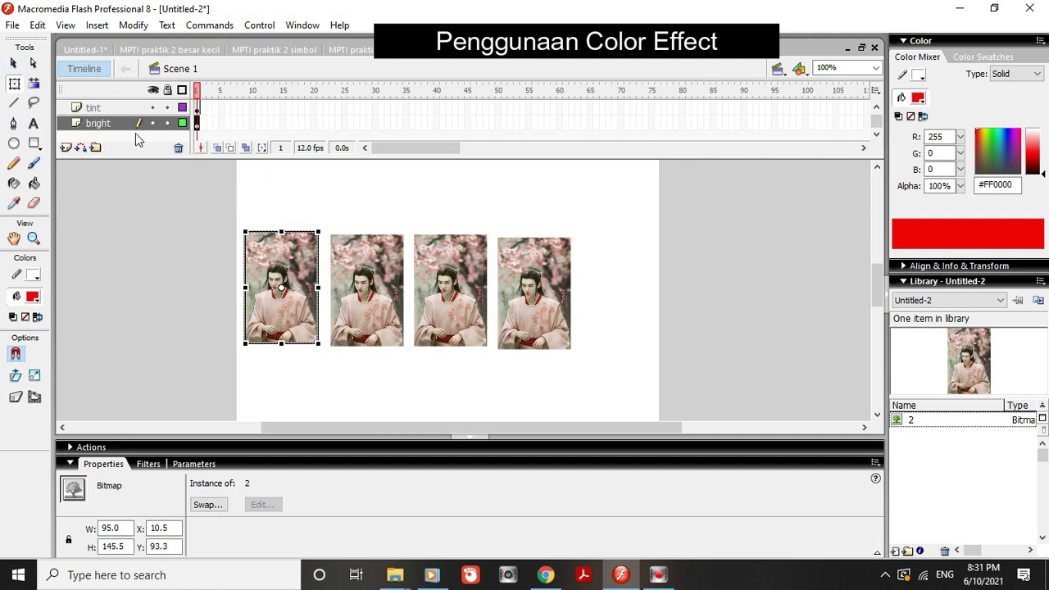
right_click(289, 320)
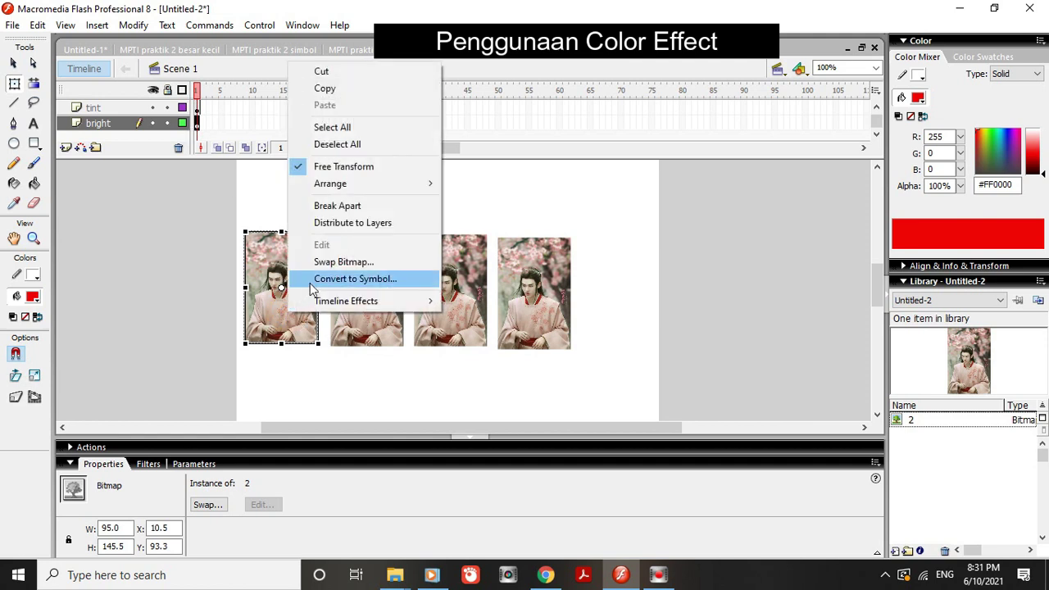
left_click(312, 283)
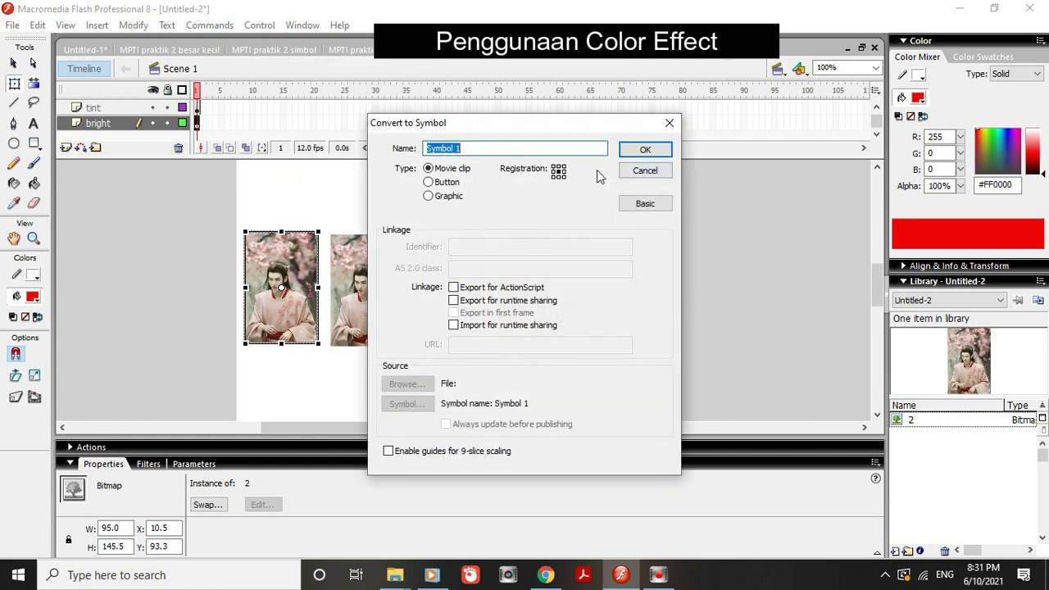
left_click(645, 149)
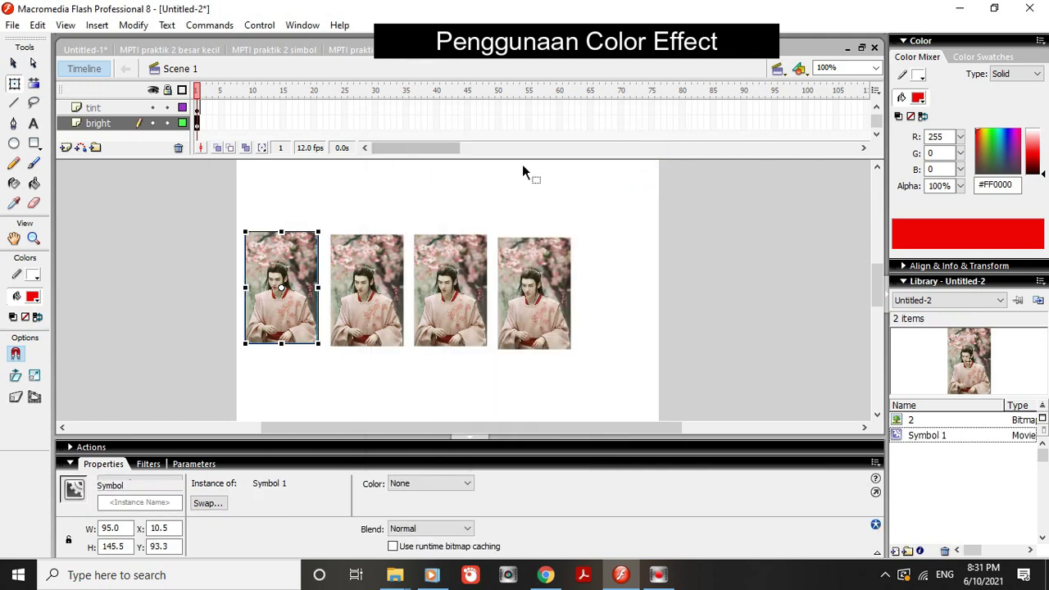
Insert a keyframe at frame 20 of the bright layer and apply a Brightness color effect of 39% to its picture.
left_click(312, 123)
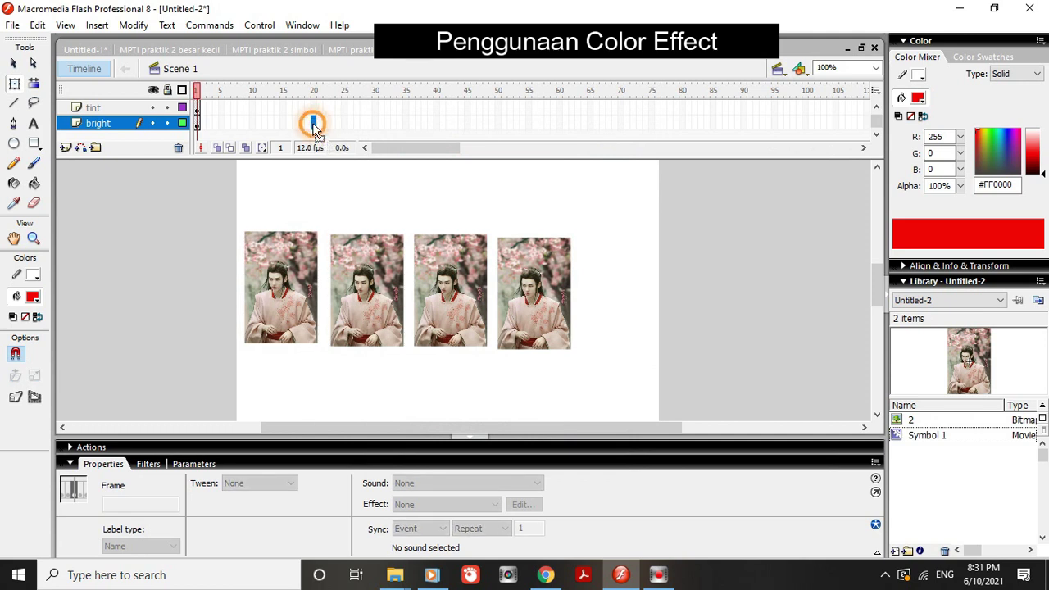
right_click(313, 123)
left_click(369, 196)
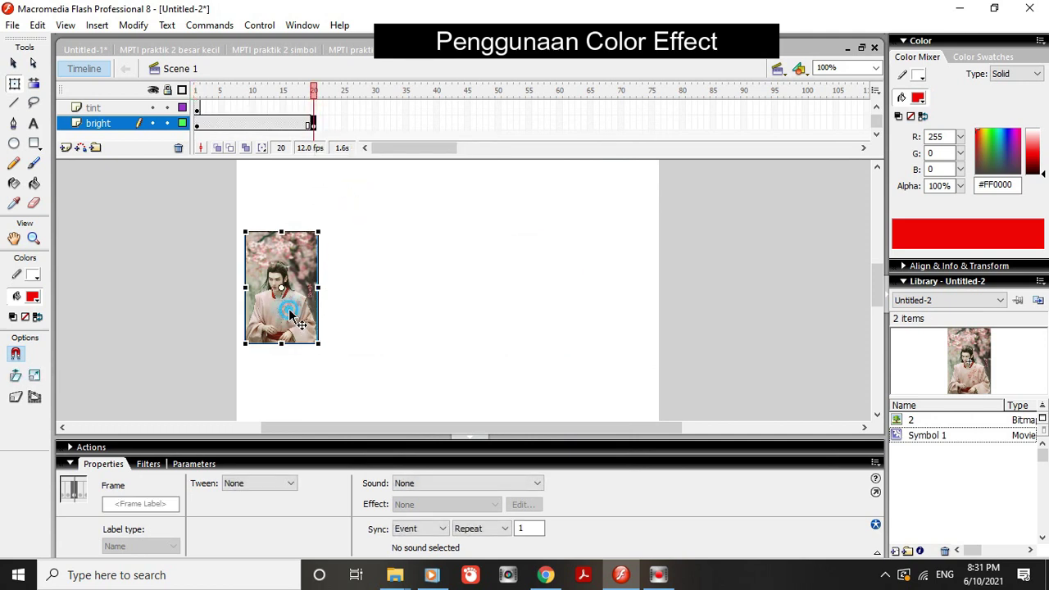
left_click(406, 483)
left_click(414, 508)
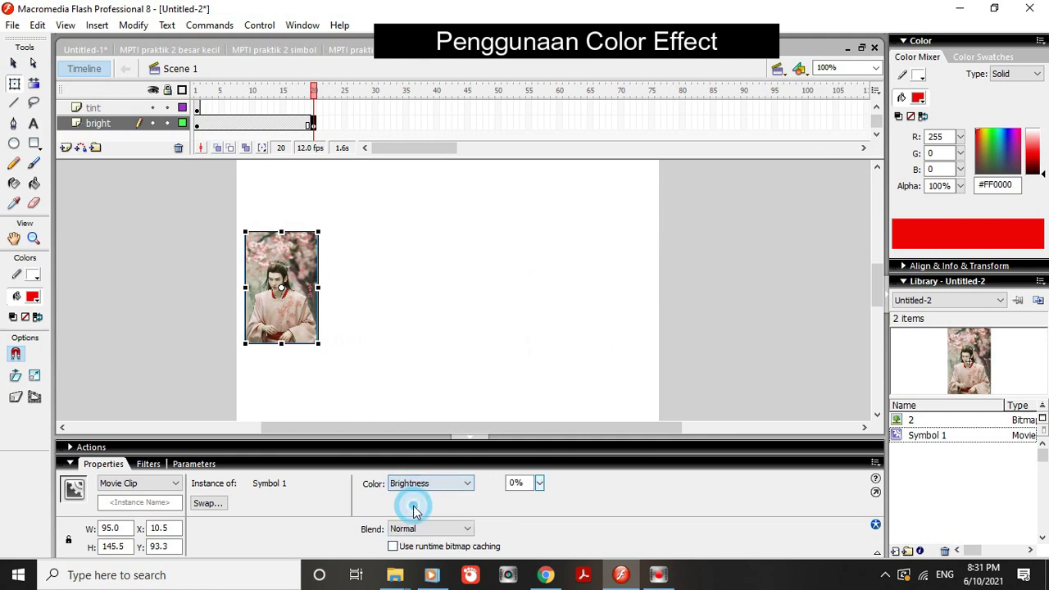
left_click_drag(540, 482, 540, 442)
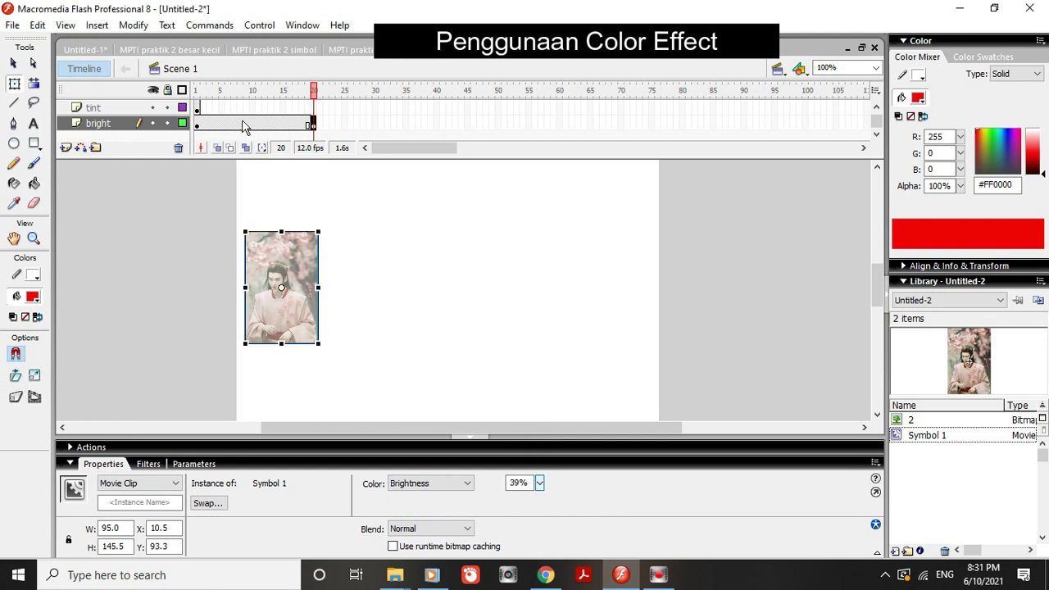
Create a motion tween between frames 1 and 20 of the bright layer and play the animation from the start.
left_click(243, 123)
right_click(244, 123)
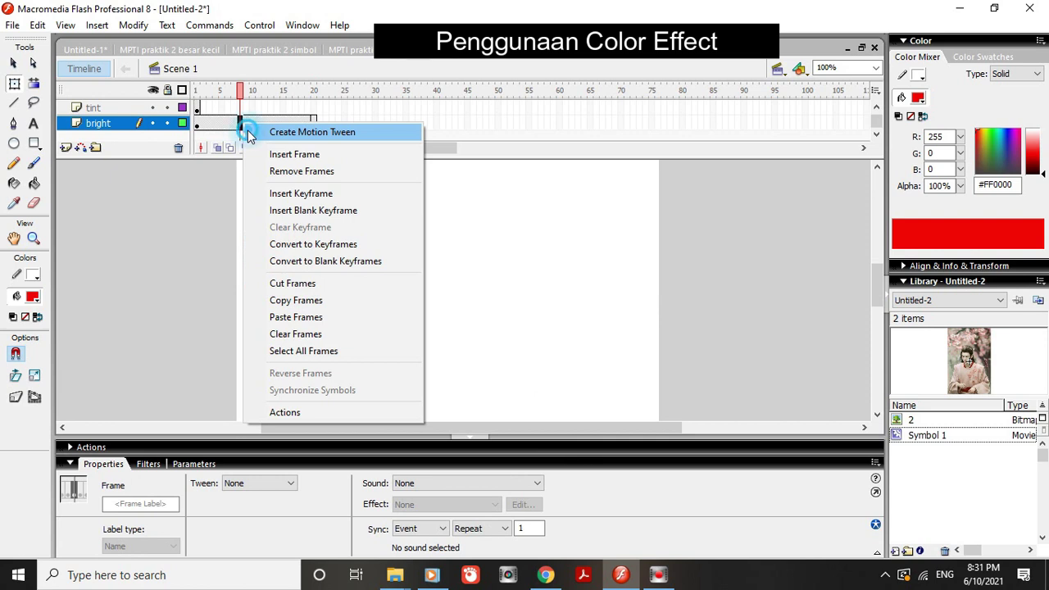
left_click(249, 131)
left_click(197, 91)
key("Return")
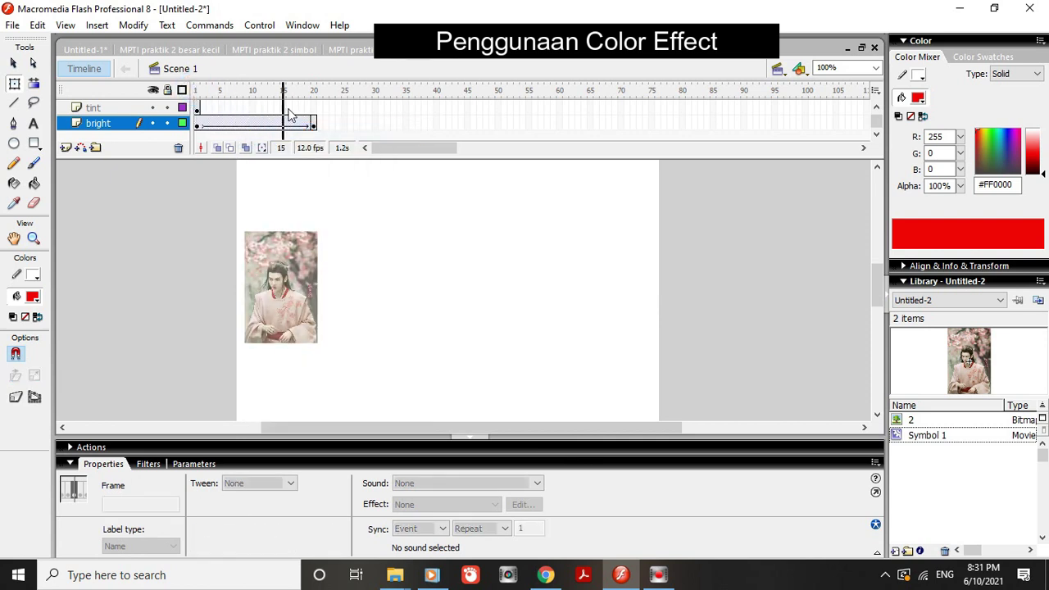
left_click_drag(223, 115, 297, 135)
left_click(198, 121)
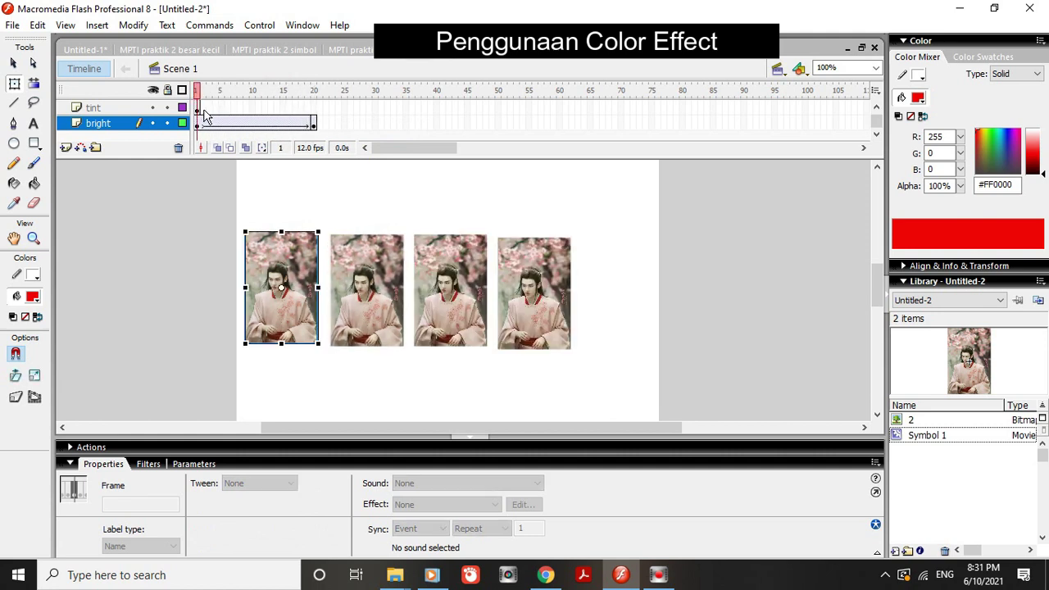
left_click(197, 105)
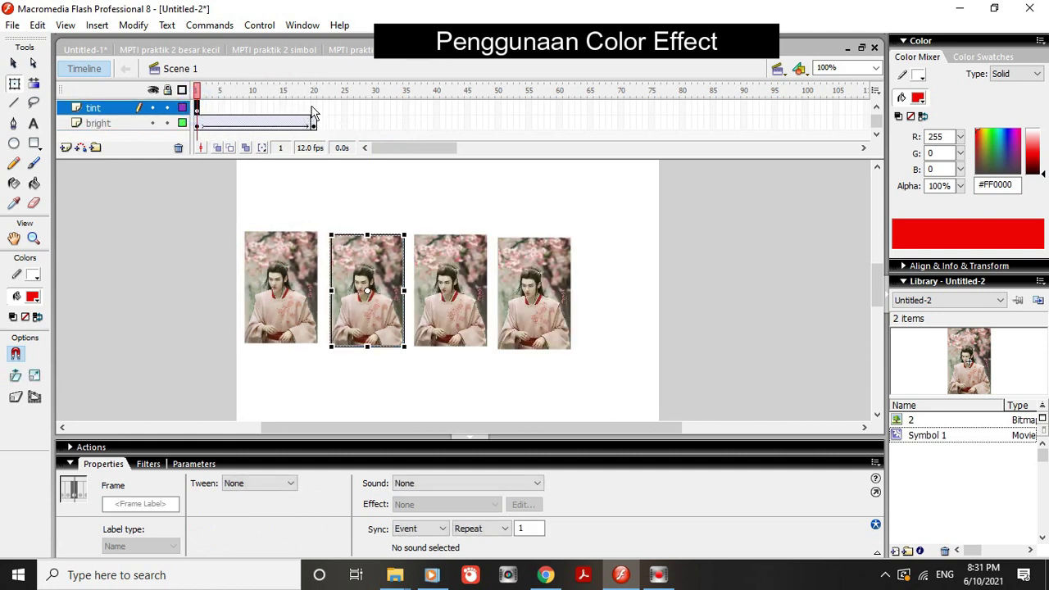
left_click(312, 107)
right_click(313, 106)
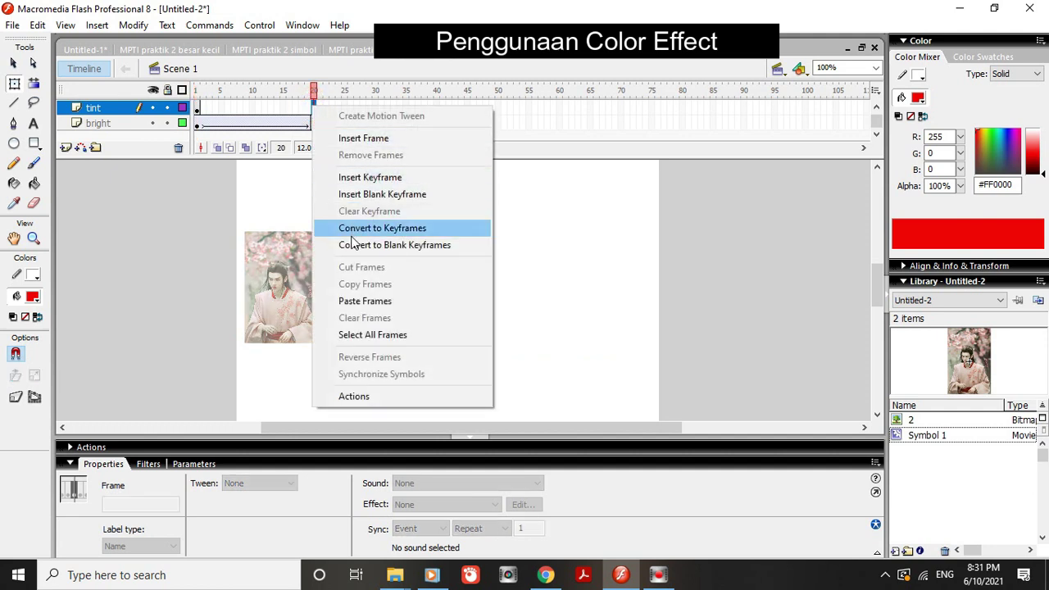
Convert the second picture, in frame 1 of the tint layer, to a movie clip symbol.
left_click(196, 107)
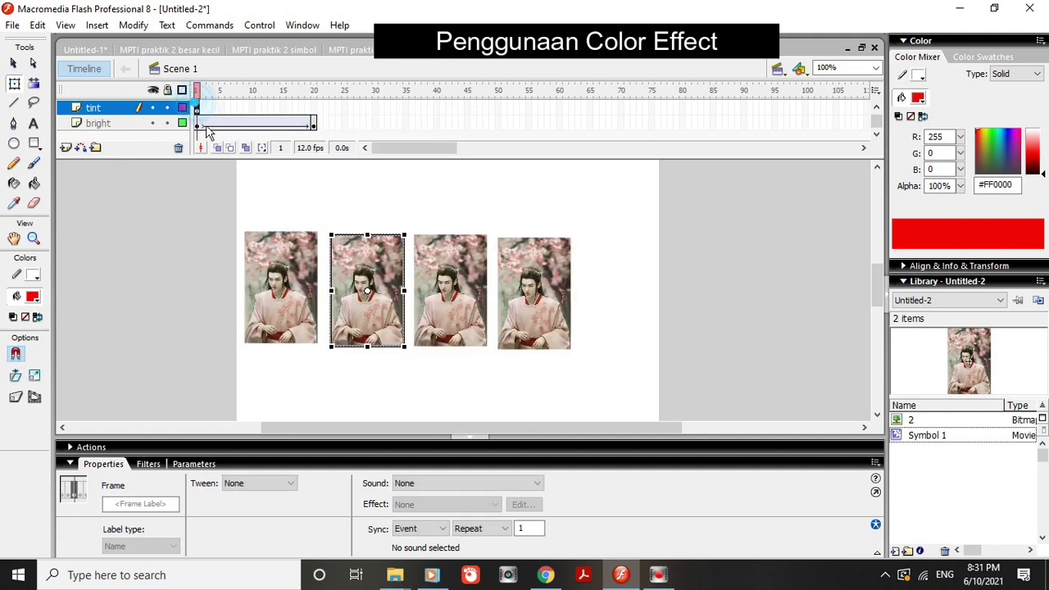
right_click(354, 320)
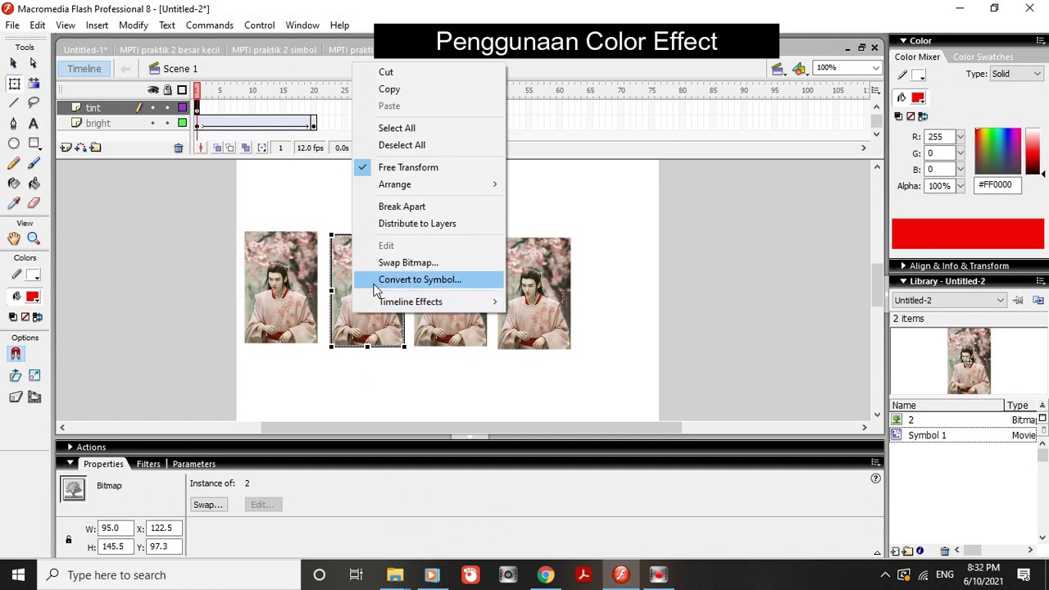
left_click(414, 279)
left_click(656, 149)
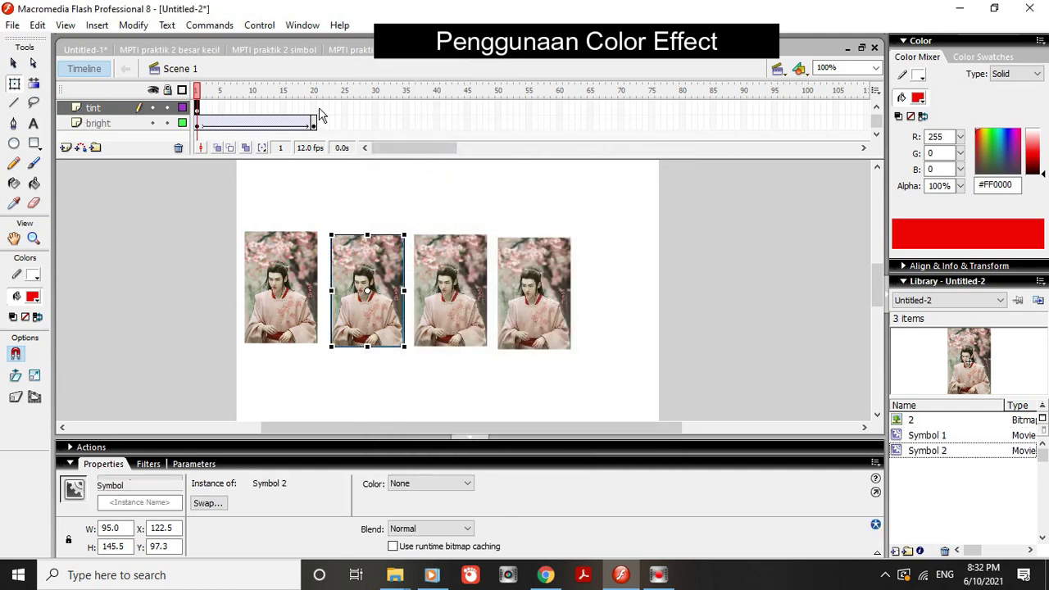
Insert a keyframe at frame 20 of the tint layer and apply a 51% Tint with RGB 204, 102, 153 to its picture.
left_click(314, 108)
right_click(314, 107)
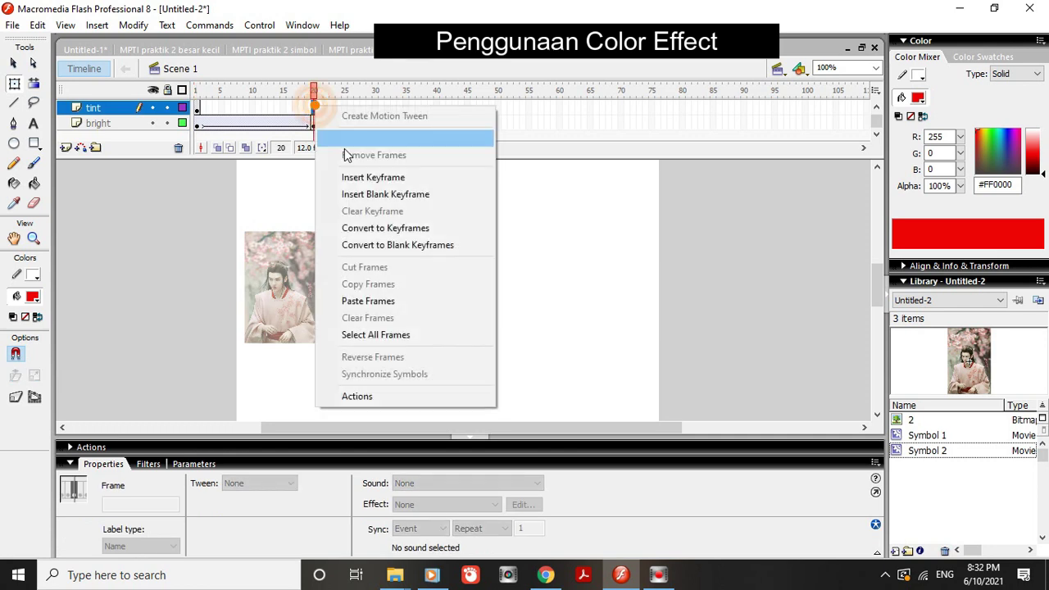
left_click(359, 183)
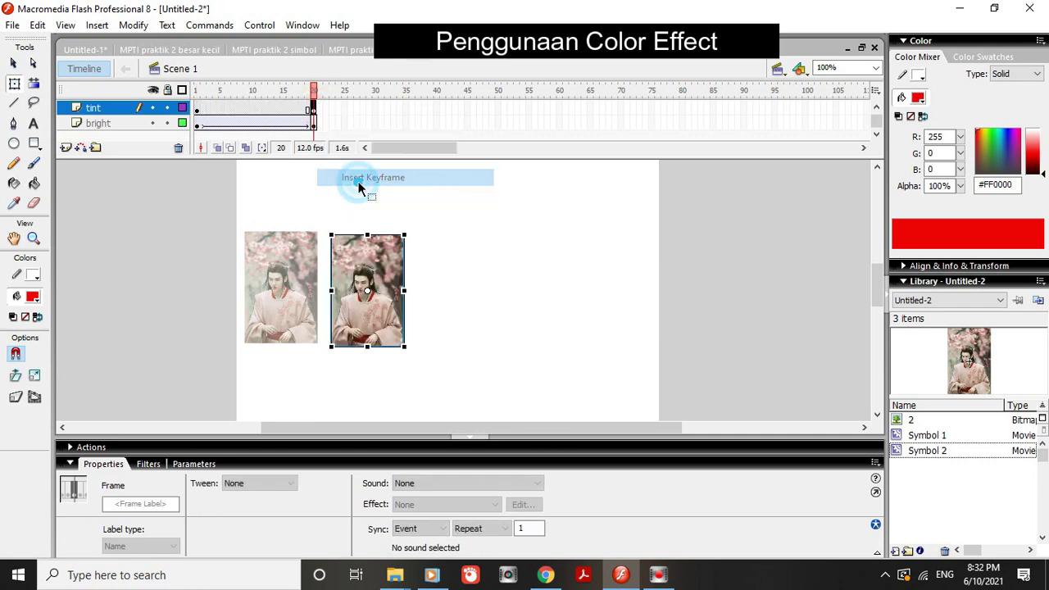
left_click(387, 309)
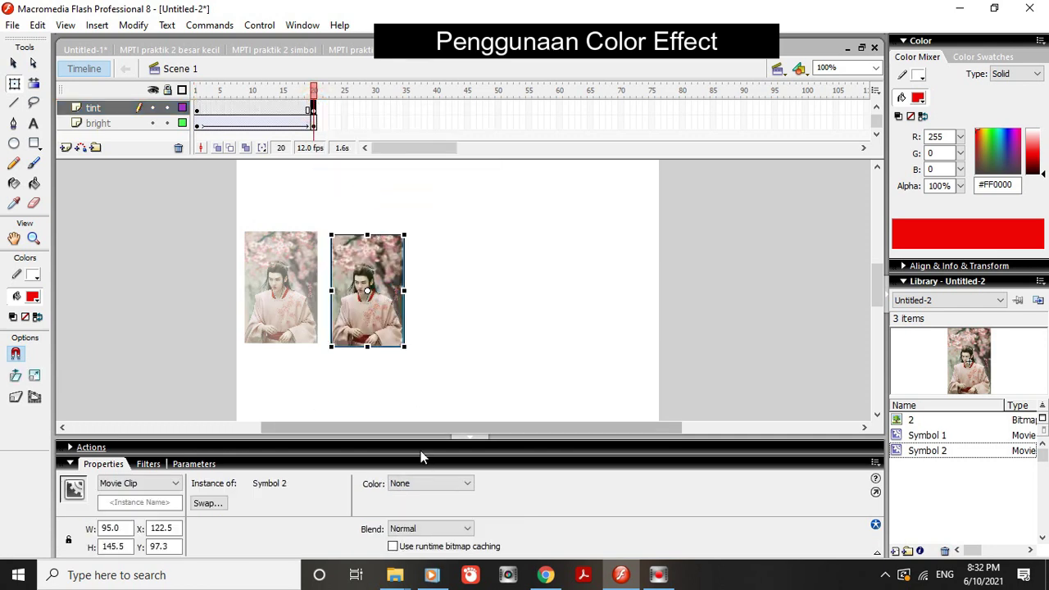
left_click(418, 486)
left_click(418, 518)
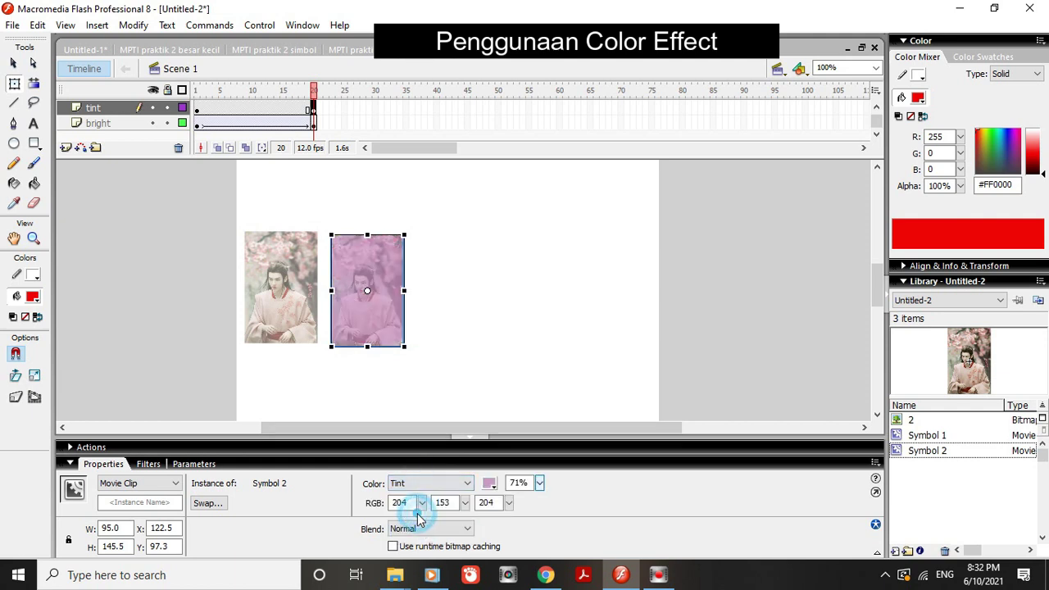
left_click(490, 485)
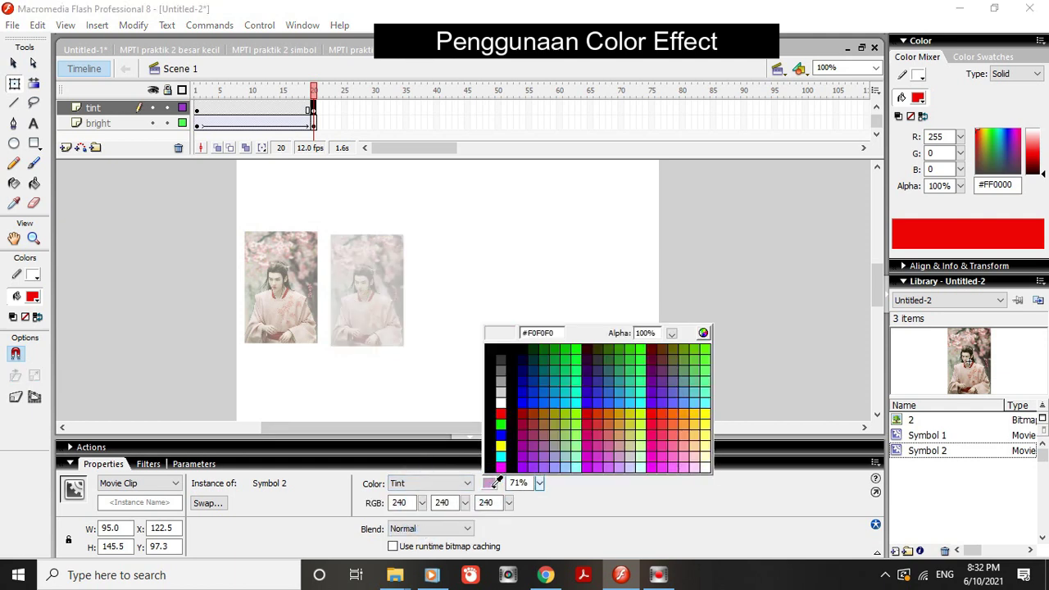
left_click(609, 443)
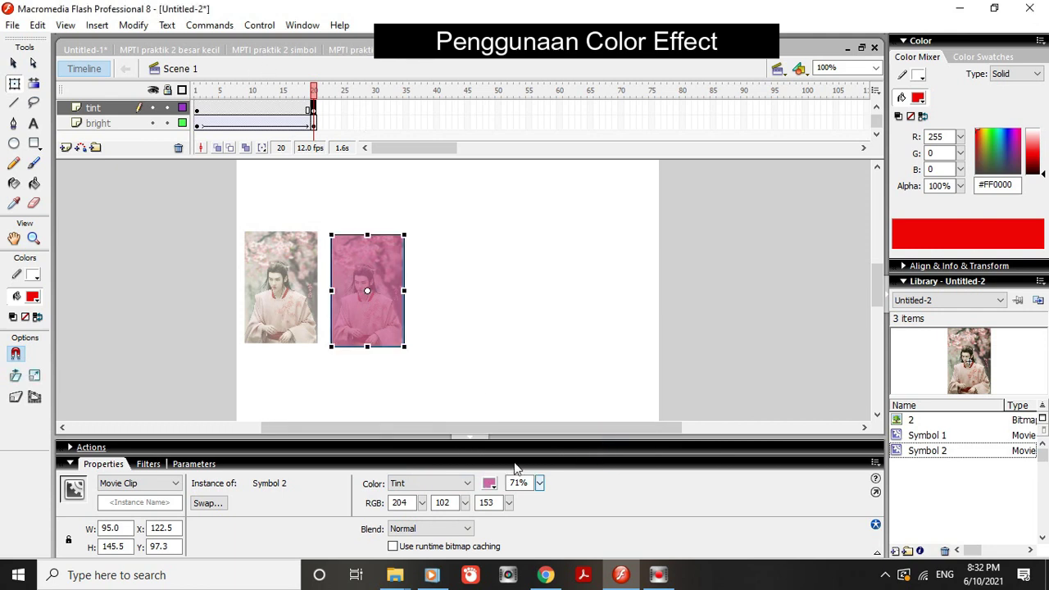
mouse_move(540, 483)
left_mouse_down()
mouse_move(545, 456)
mouse_move(546, 481)
left_mouse_up()
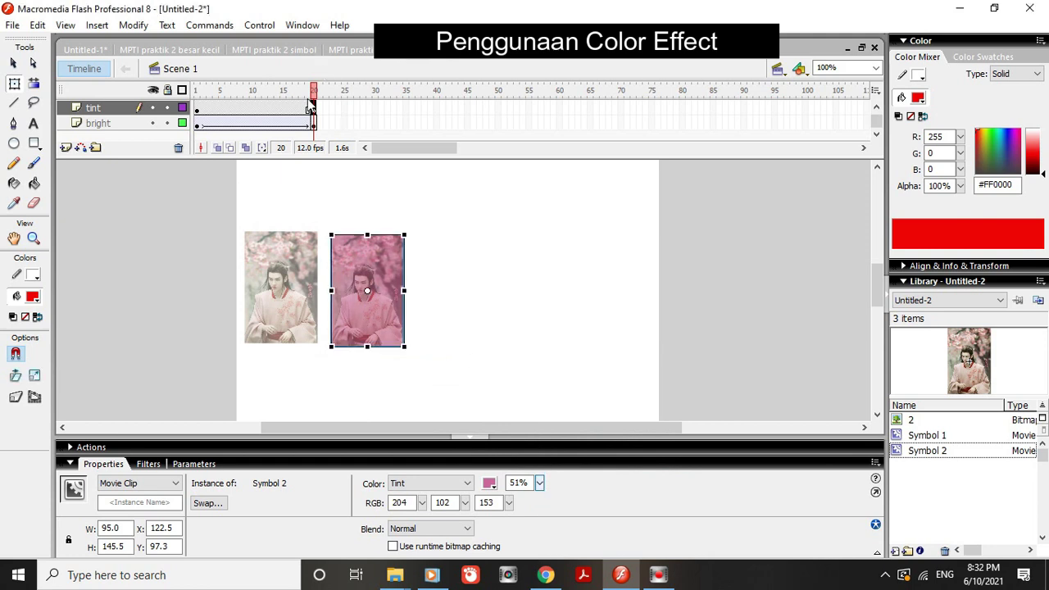
Create a motion tween between frames 1 and 20 of the tint layer.
left_click(277, 109)
right_click(278, 108)
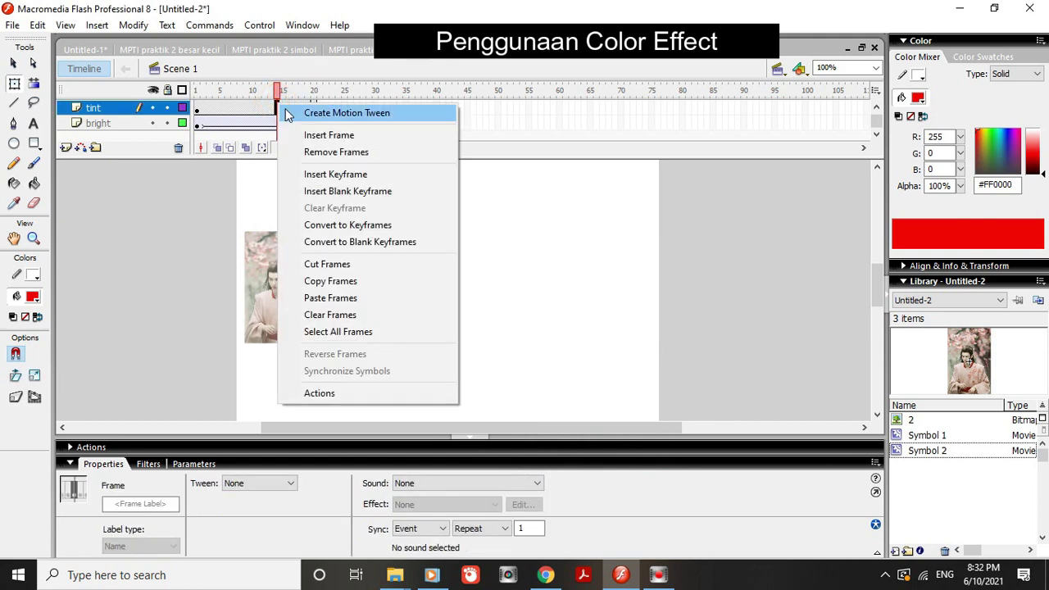
left_click(285, 108)
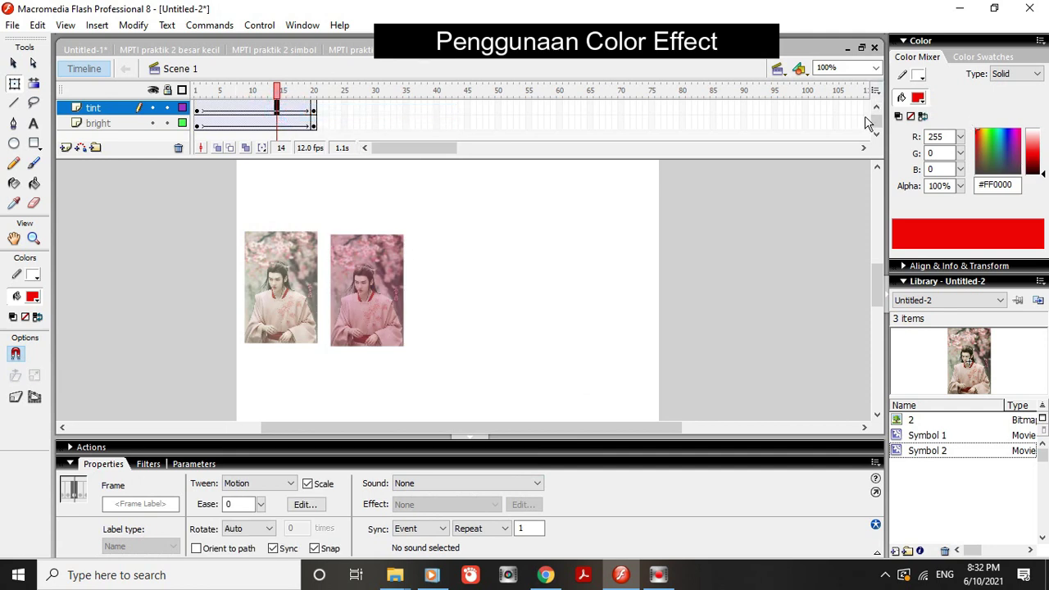
Convert the third picture, in frame 1 of the alpha layer, to a movie clip symbol.
left_click_drag(875, 129, 874, 115)
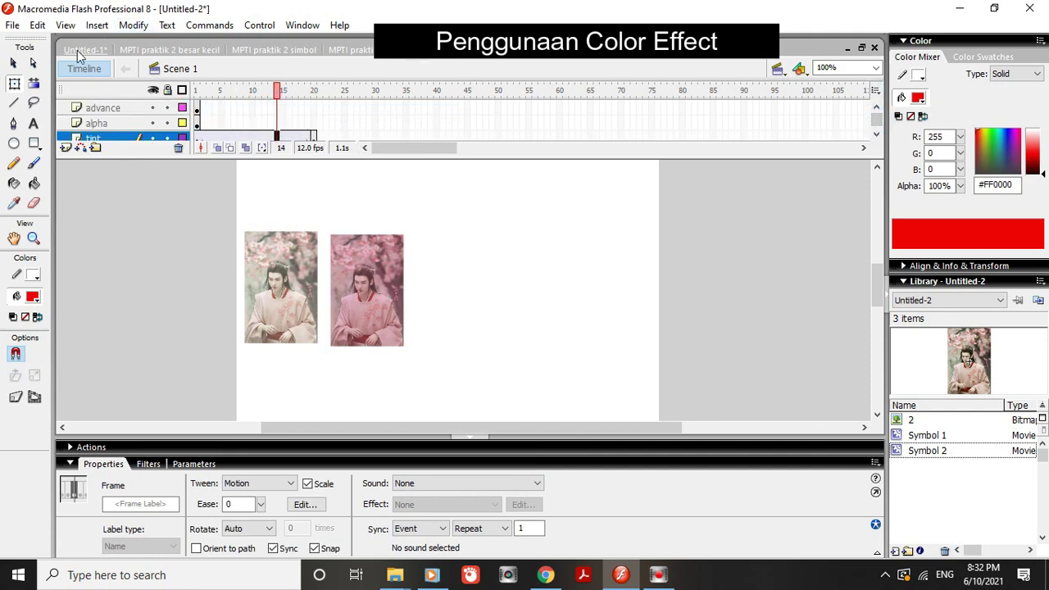
left_click(198, 123)
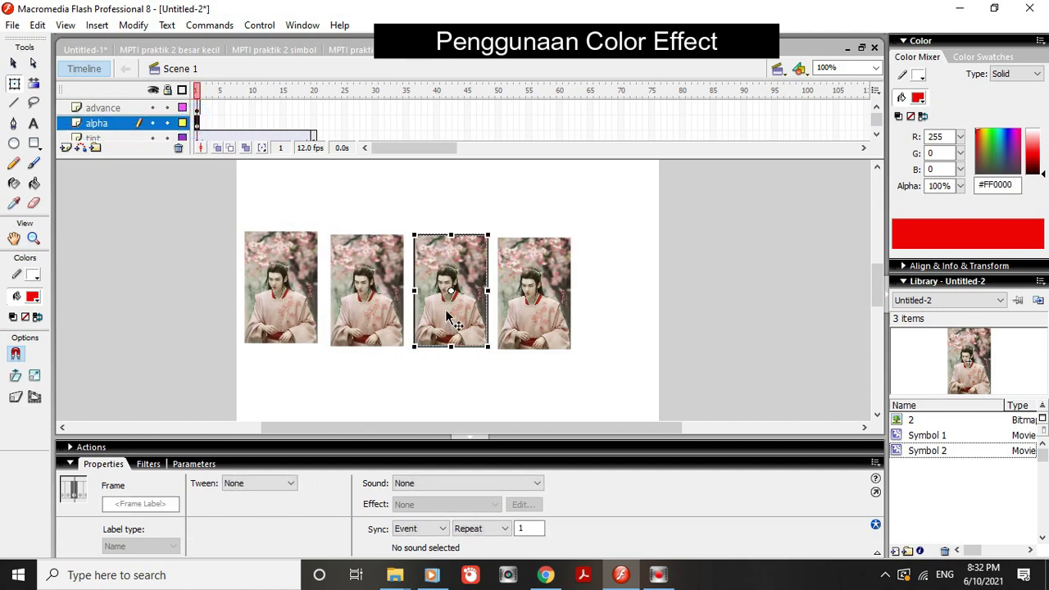
left_click(441, 277)
right_click(441, 277)
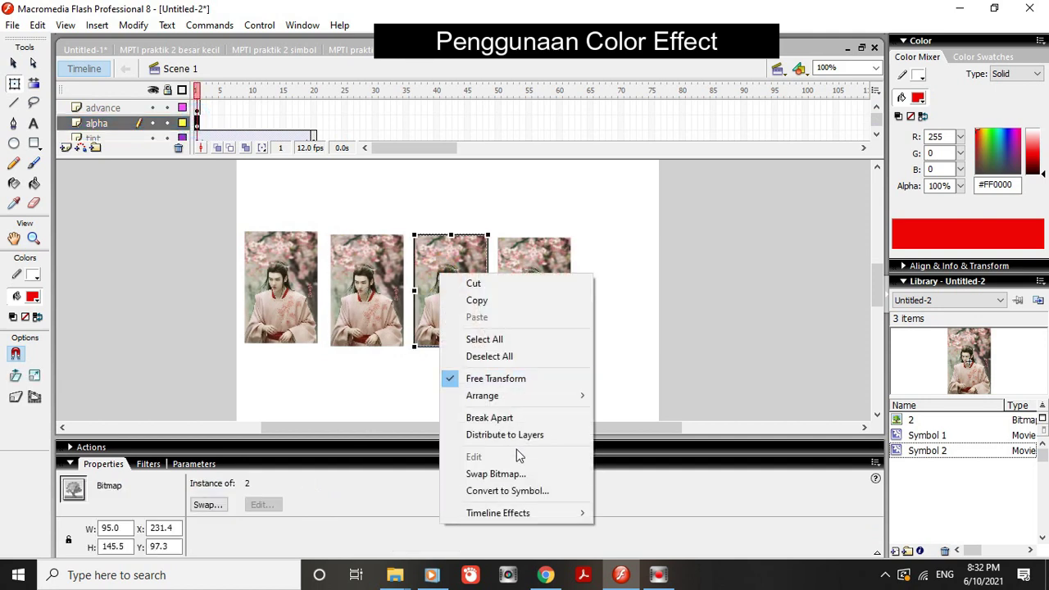
left_click(502, 492)
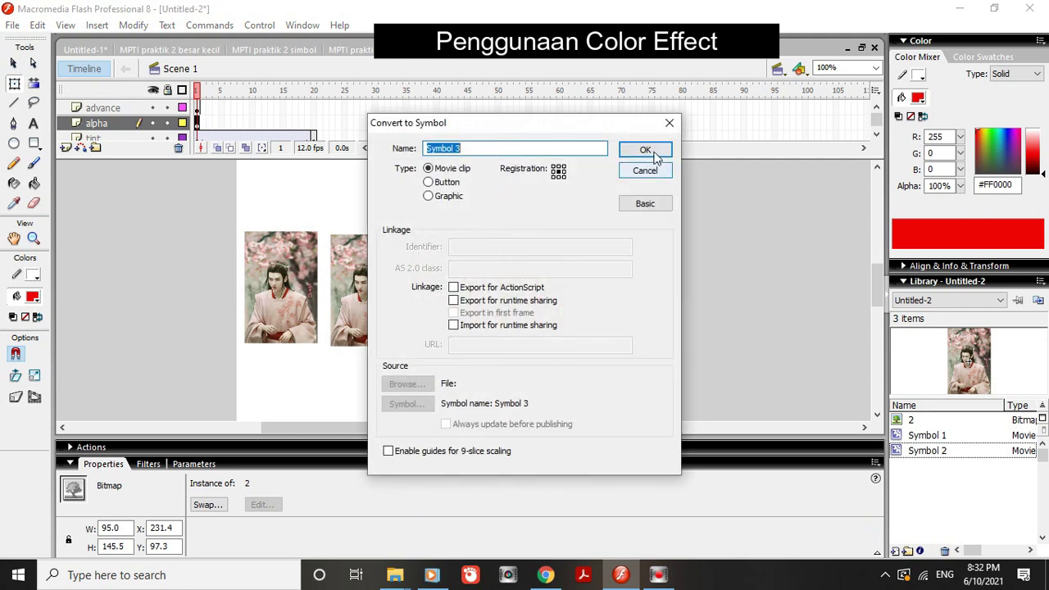
left_click(645, 151)
Insert a keyframe at frame 20 of the alpha layer and apply an Alpha color effect of 19% to its picture.
left_click(314, 122)
right_click(314, 122)
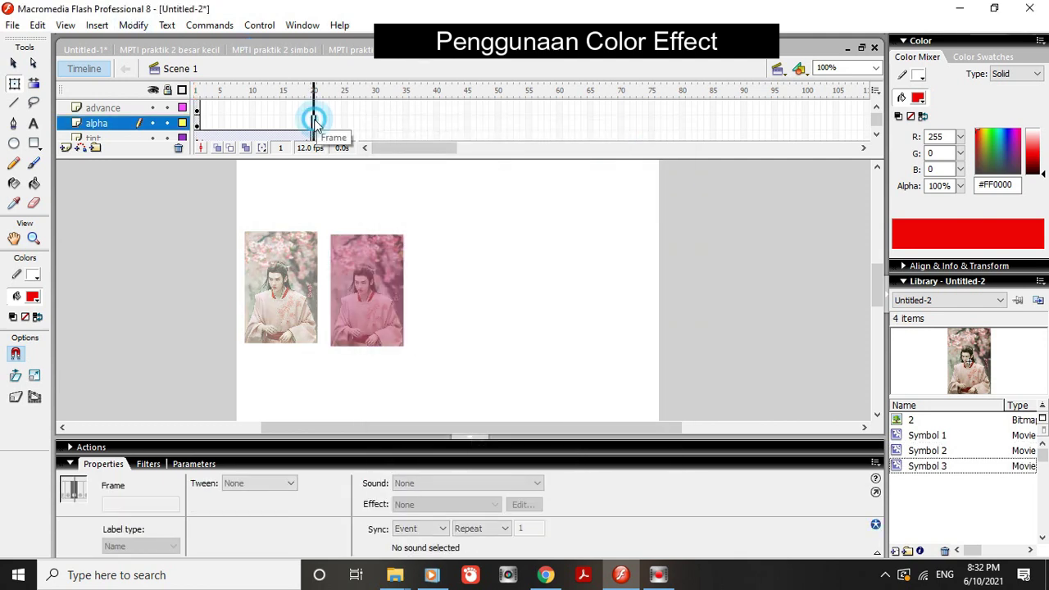
left_click(351, 191)
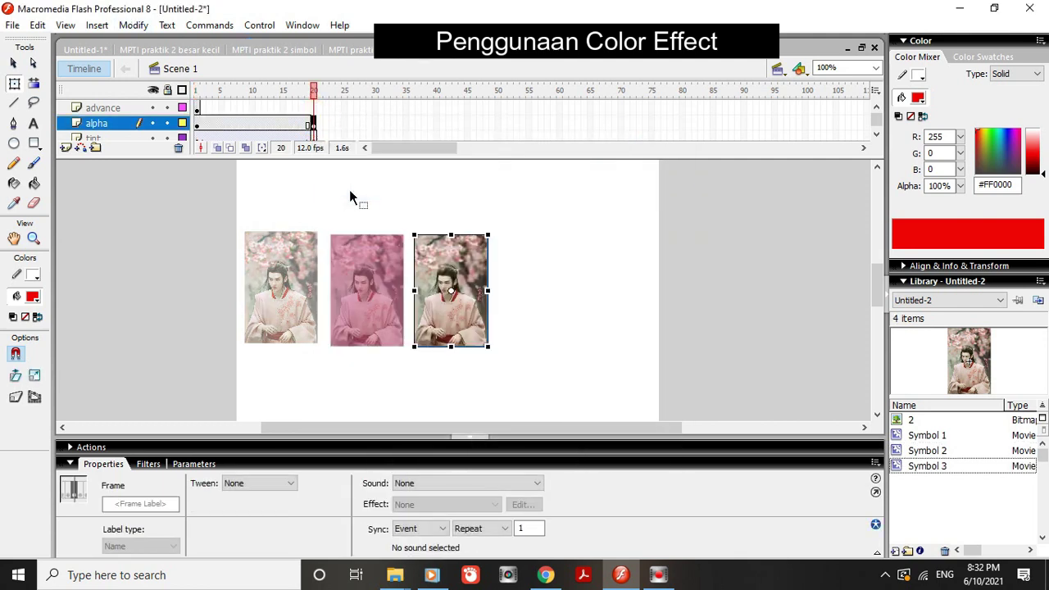
left_click(456, 315)
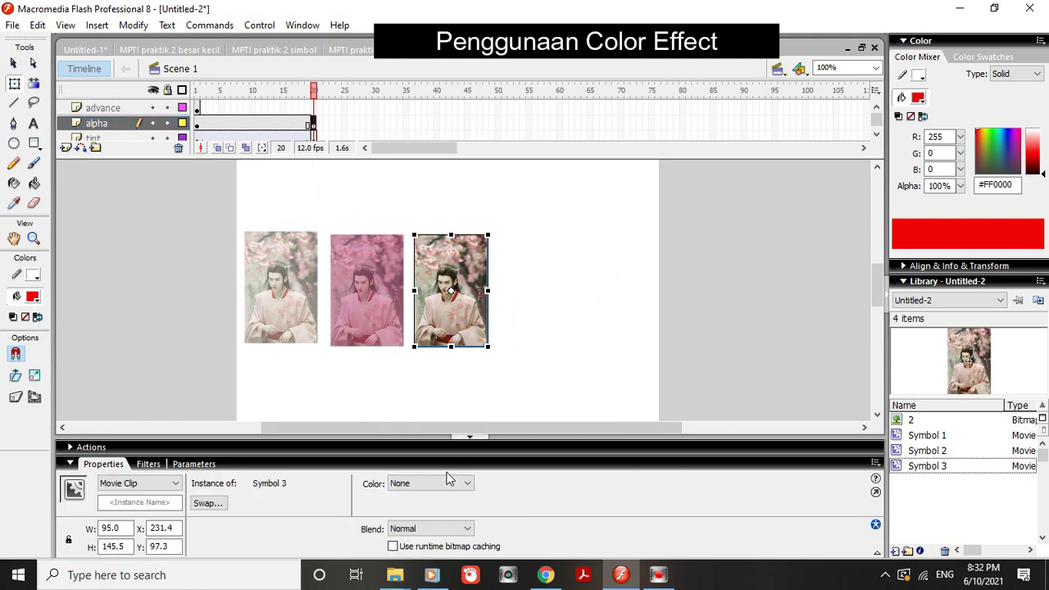
left_click(441, 484)
left_click(429, 527)
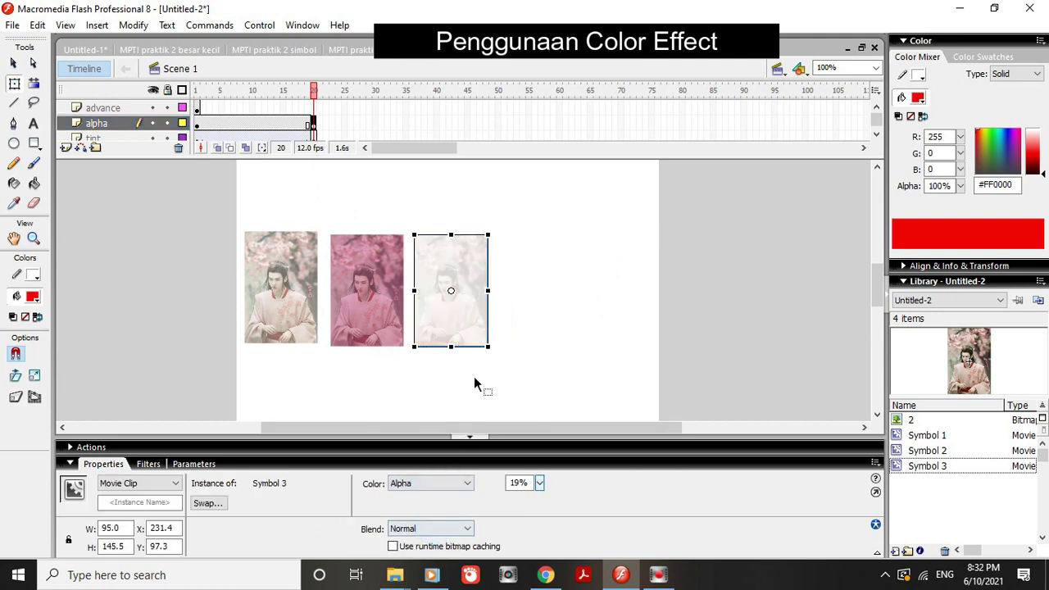
Set the third picture's alpha to 35% at frame 20 and create a motion tween between frames 1 and 20 of the alpha layer.
left_click_drag(539, 483, 554, 465)
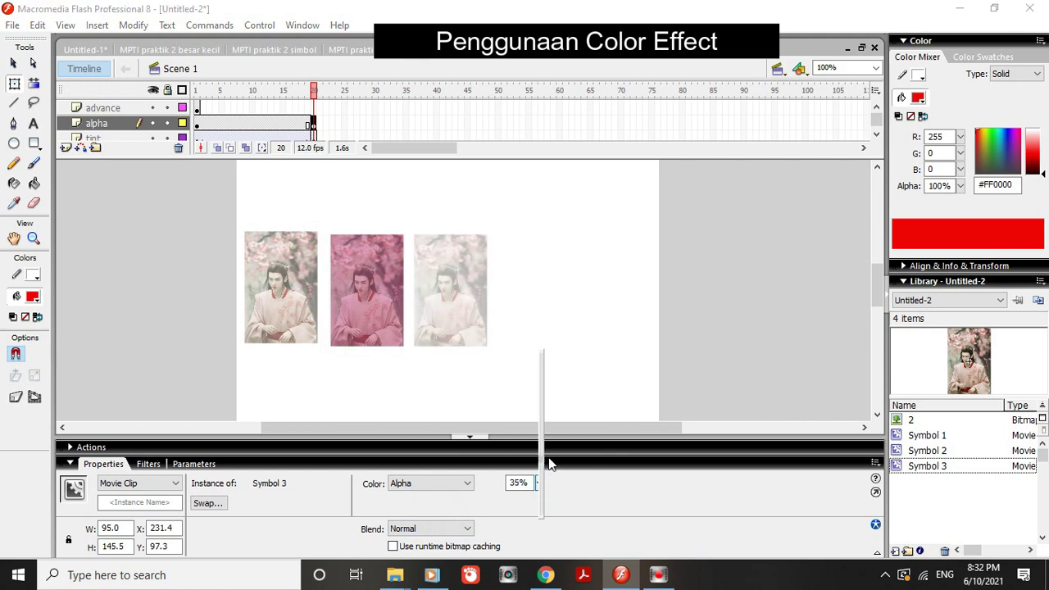
left_click_drag(548, 464, 548, 465)
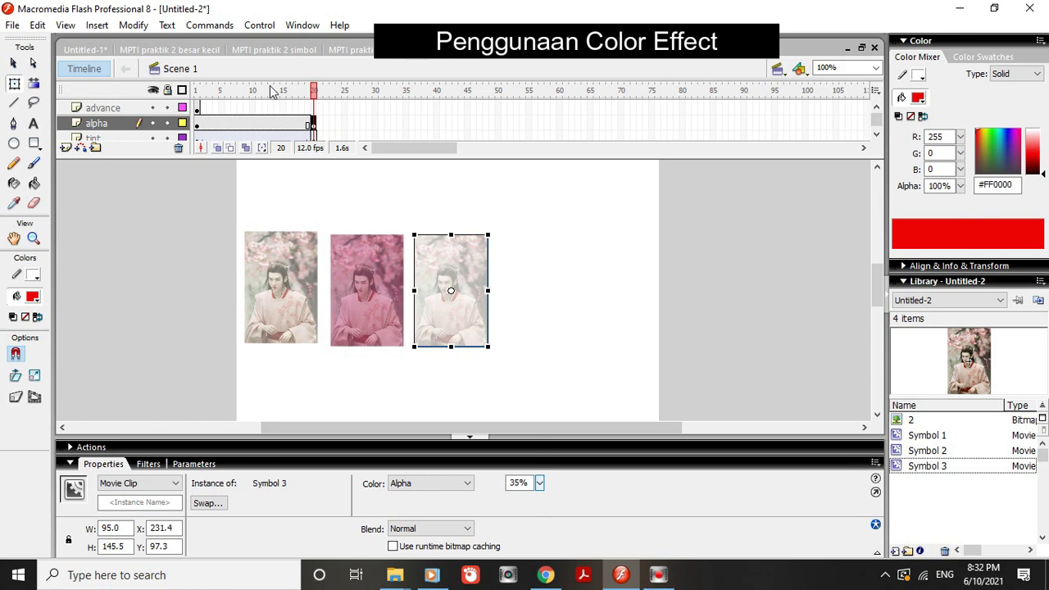
left_click(263, 128)
right_click(264, 127)
left_click(303, 133)
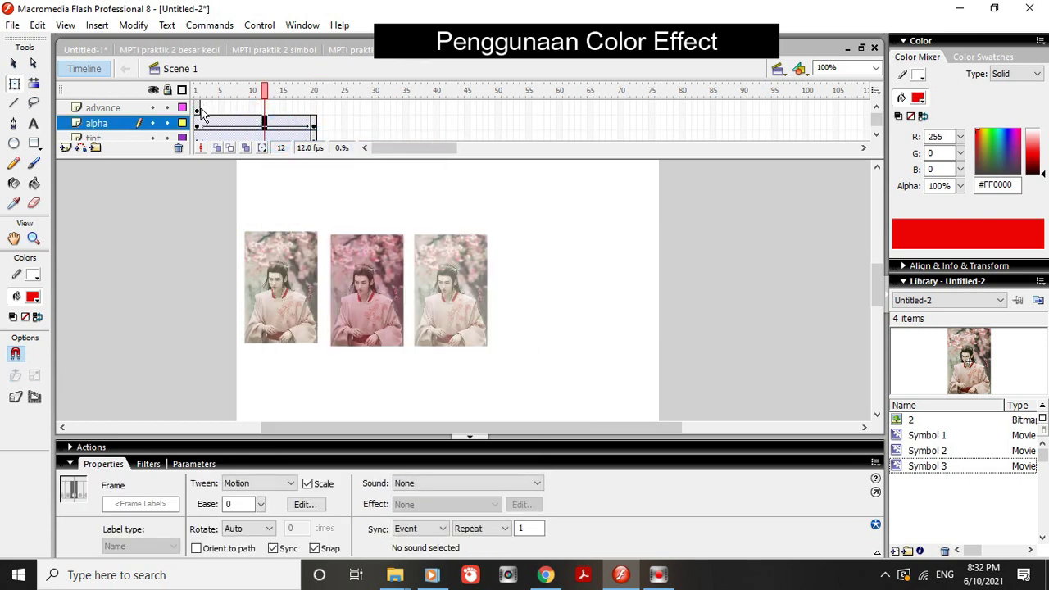
Convert the fourth picture, in frame 1 of the advance layer, to a movie clip symbol.
left_click(199, 109)
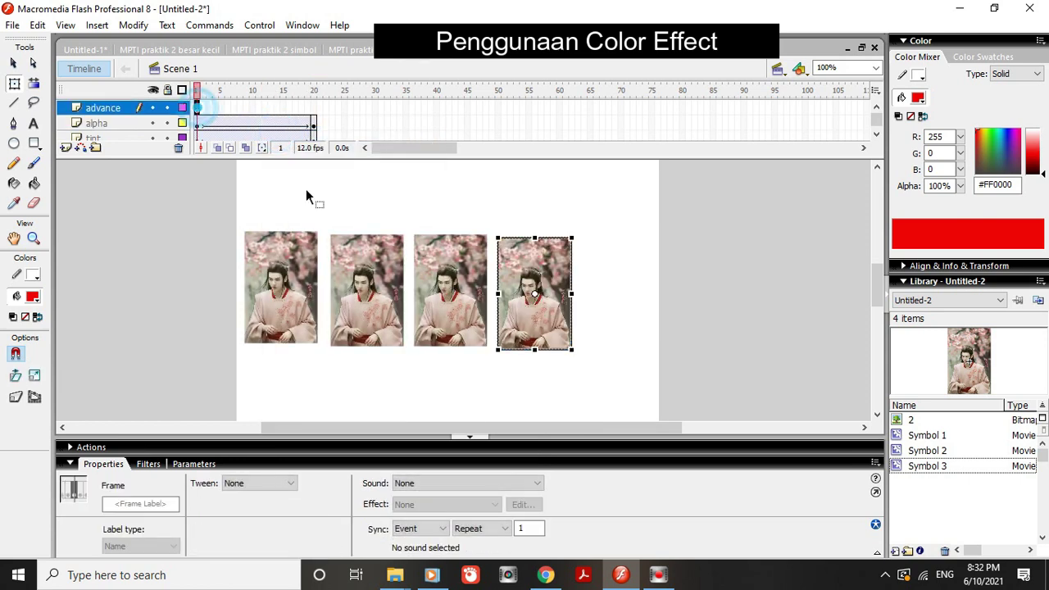
right_click(518, 303)
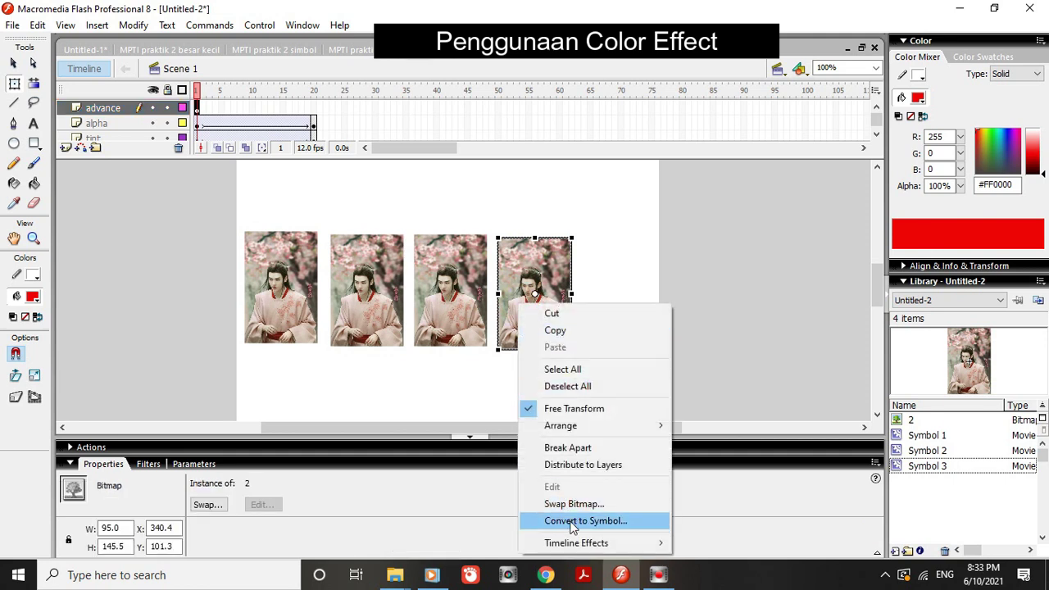
left_click(571, 521)
left_click(648, 148)
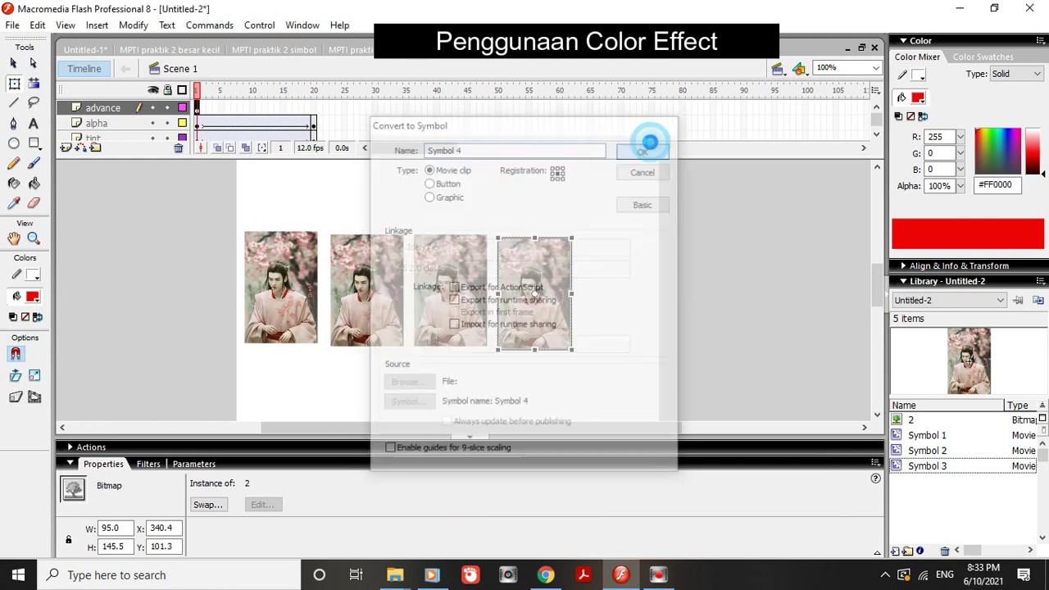
Insert a keyframe at frame 20 of the advance layer and apply the Advanced color effect to its picture.
left_click(314, 108)
right_click(314, 109)
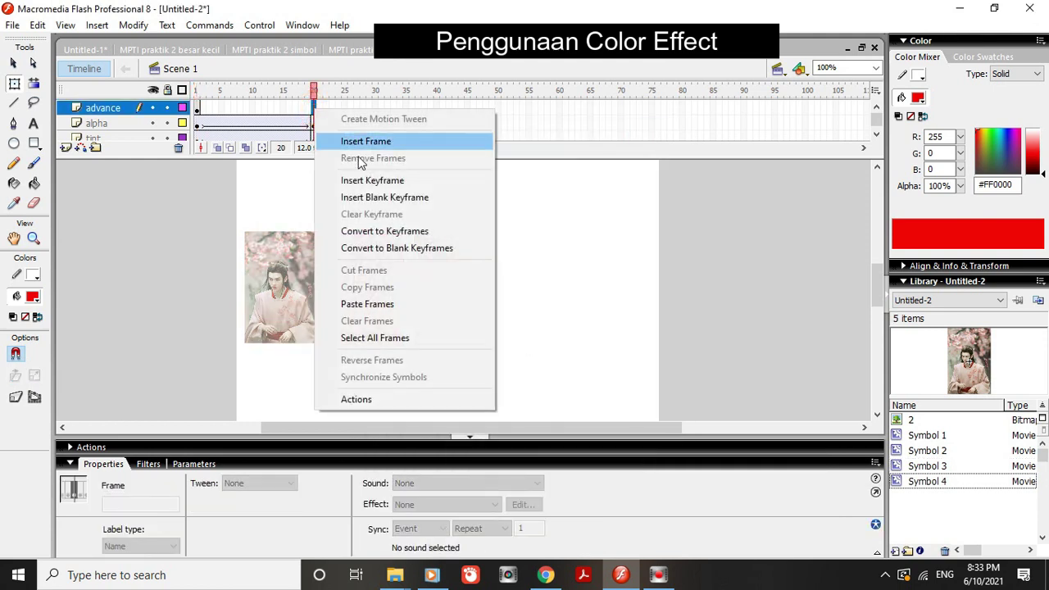
left_click(364, 180)
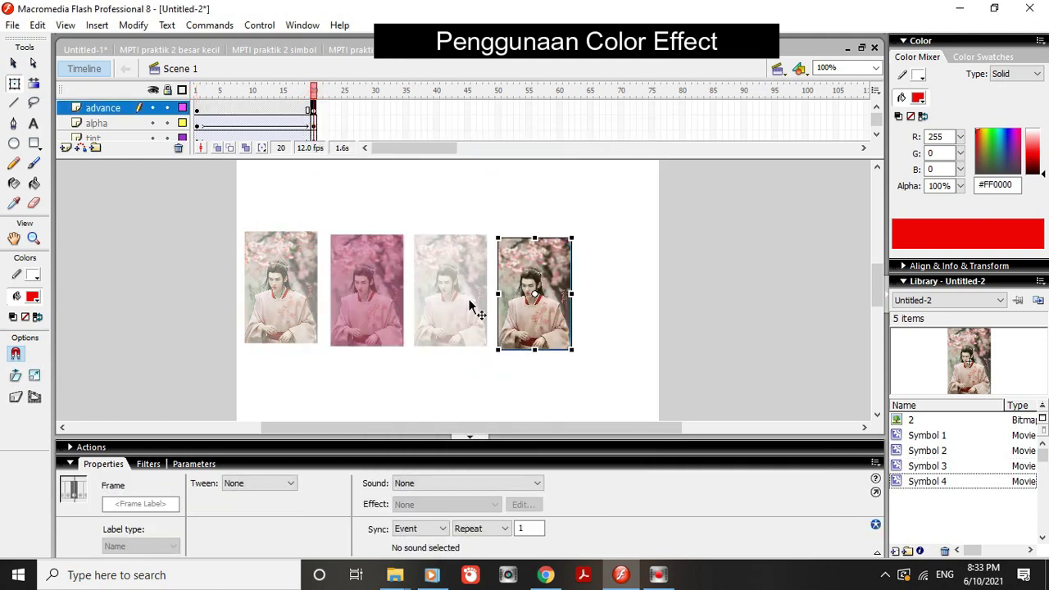
left_click(543, 338)
left_click(452, 483)
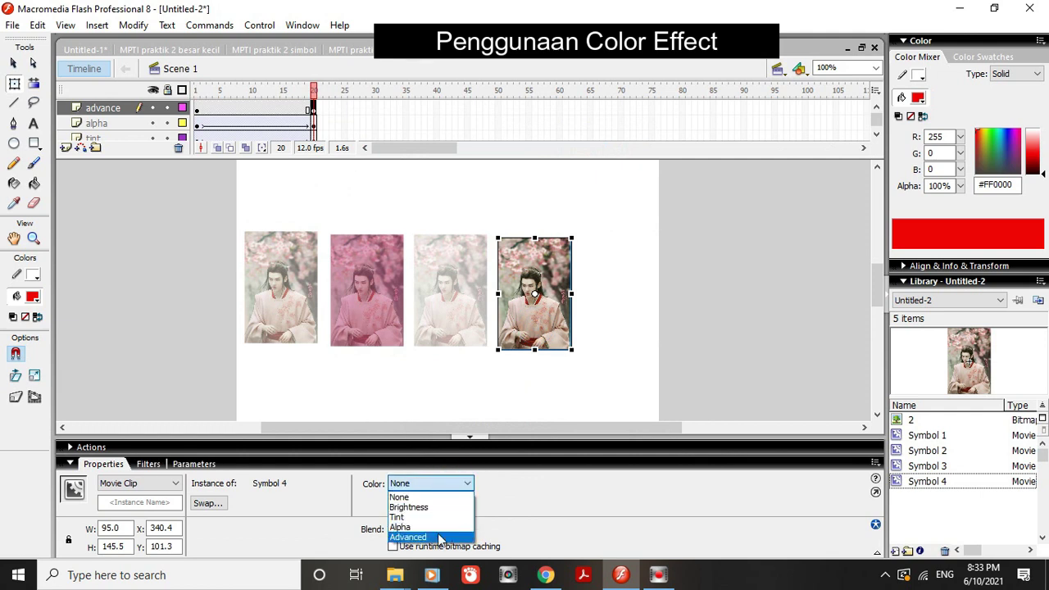
left_click(435, 537)
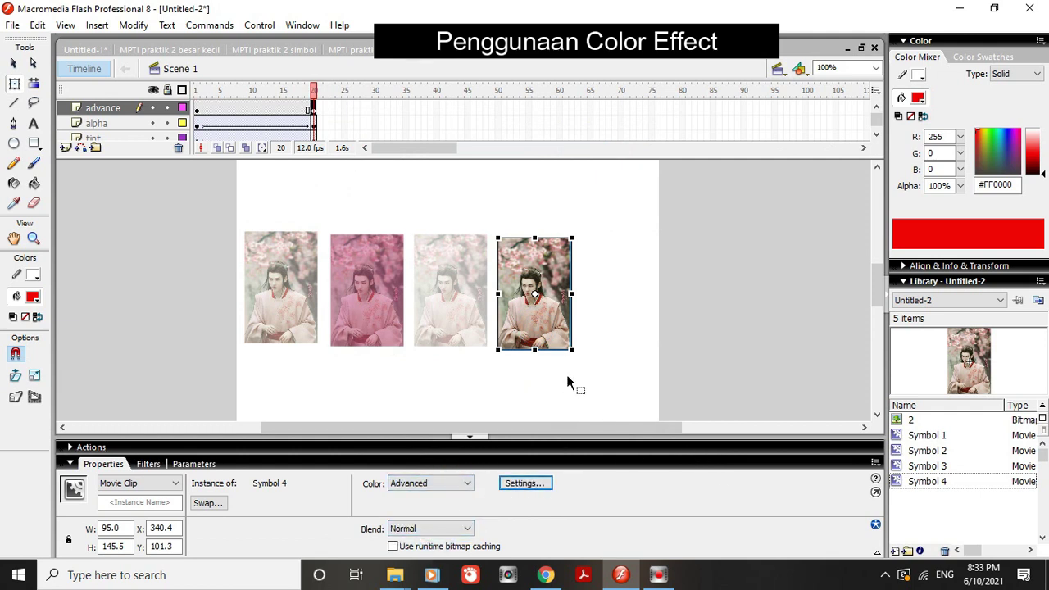
Set the fourth picture's Advanced effect multipliers to Red 44%, Green 47%, Blue 79% and Alpha 61%.
left_click(528, 484)
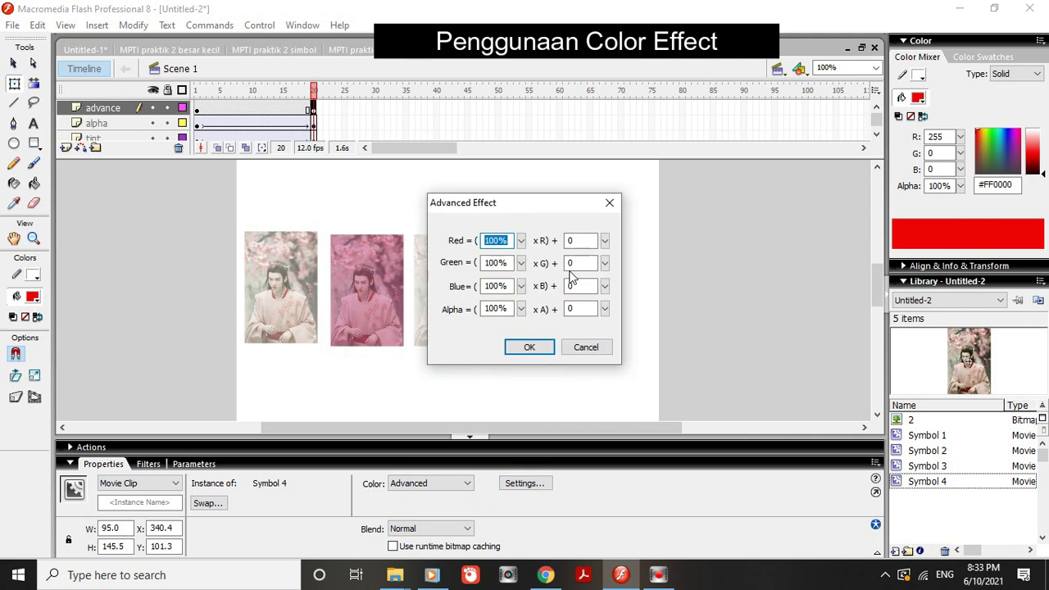
mouse_move(521, 240)
left_mouse_down()
mouse_move(525, 267)
mouse_move(521, 257)
left_mouse_up()
left_click_drag(508, 204, 720, 214)
left_click_drag(731, 250, 742, 324)
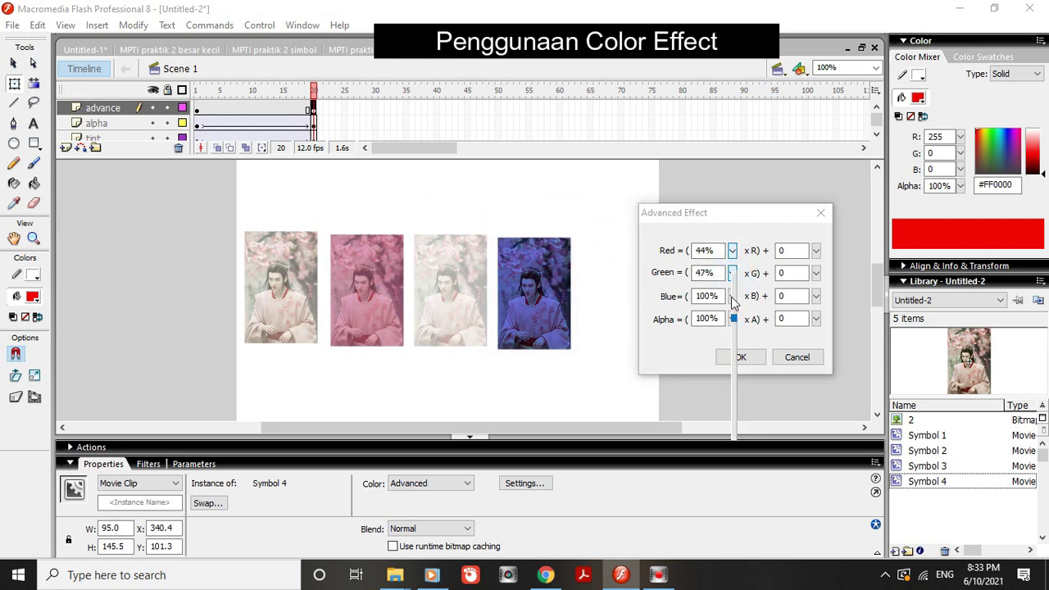
left_click(730, 299)
left_click_drag(732, 299, 729, 332)
left_click(732, 322)
left_click(732, 321)
left_click(733, 321)
left_click_drag(732, 319, 740, 355)
left_click(740, 358)
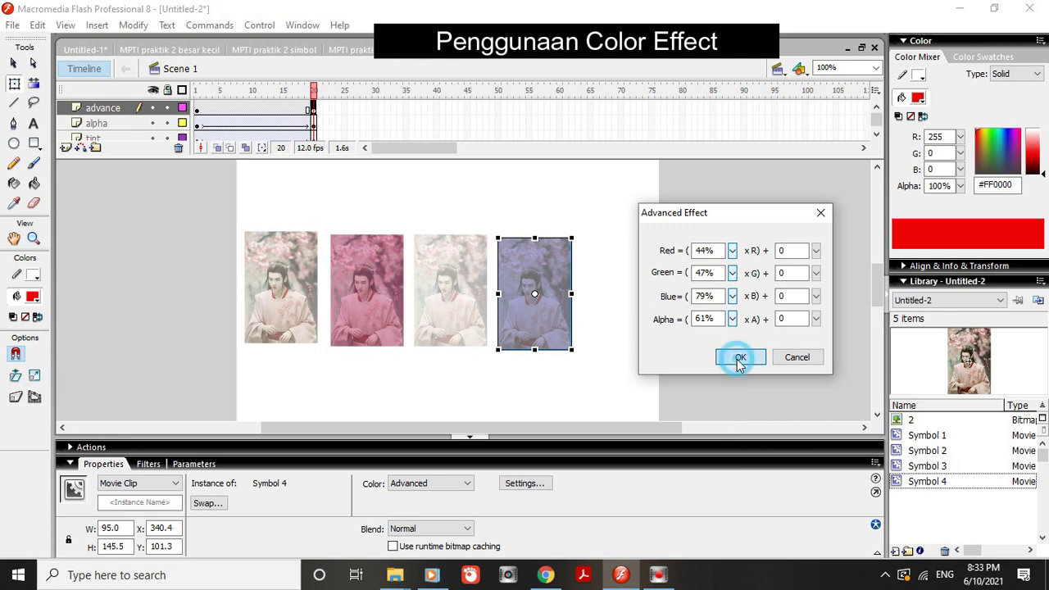
Create a motion tween between frames 1 and 20 of the advance layer and return the playhead to frame 1.
right_click(265, 111)
left_click(276, 113)
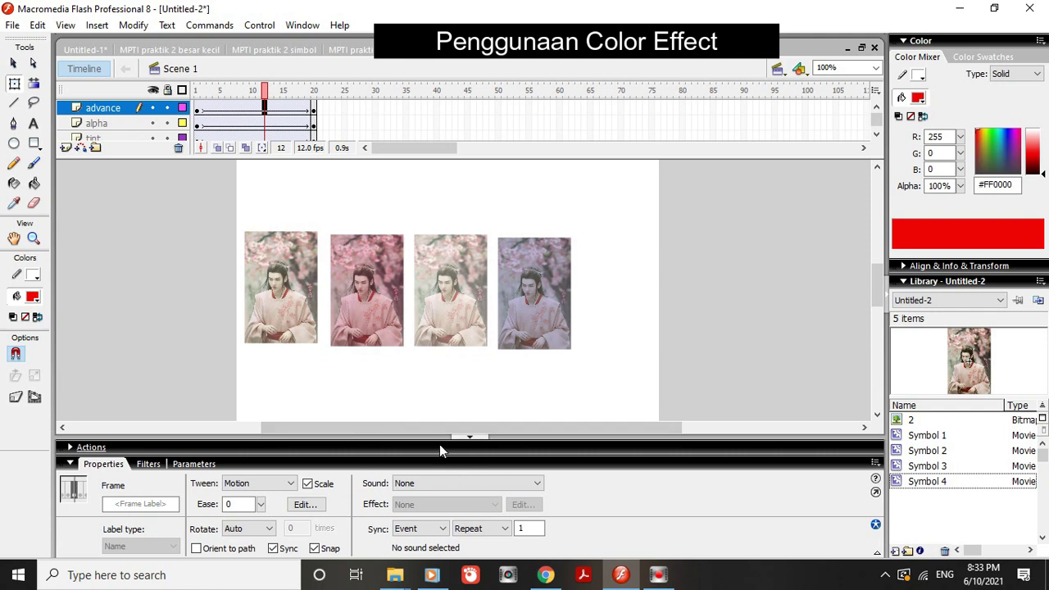
mouse_move(196, 93)
left_mouse_down()
mouse_move(314, 97)
mouse_move(190, 108)
mouse_move(312, 111)
mouse_move(236, 112)
mouse_move(248, 113)
mouse_move(307, 111)
mouse_move(196, 108)
mouse_move(196, 97)
left_mouse_up()
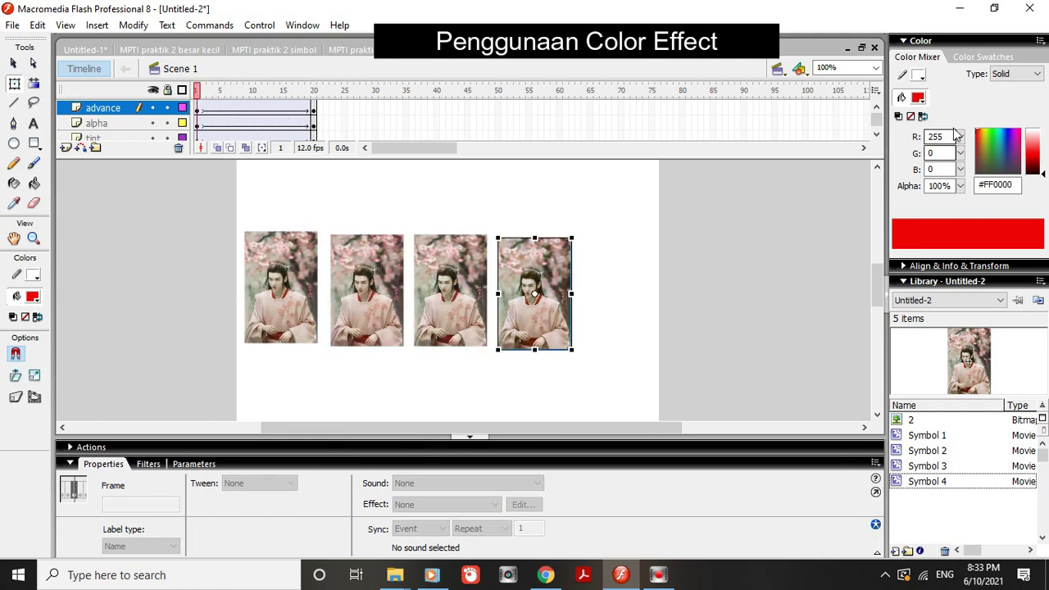
Insert a new layer between the alpha and tint layers and name it "objek".
left_click_drag(878, 120, 879, 124)
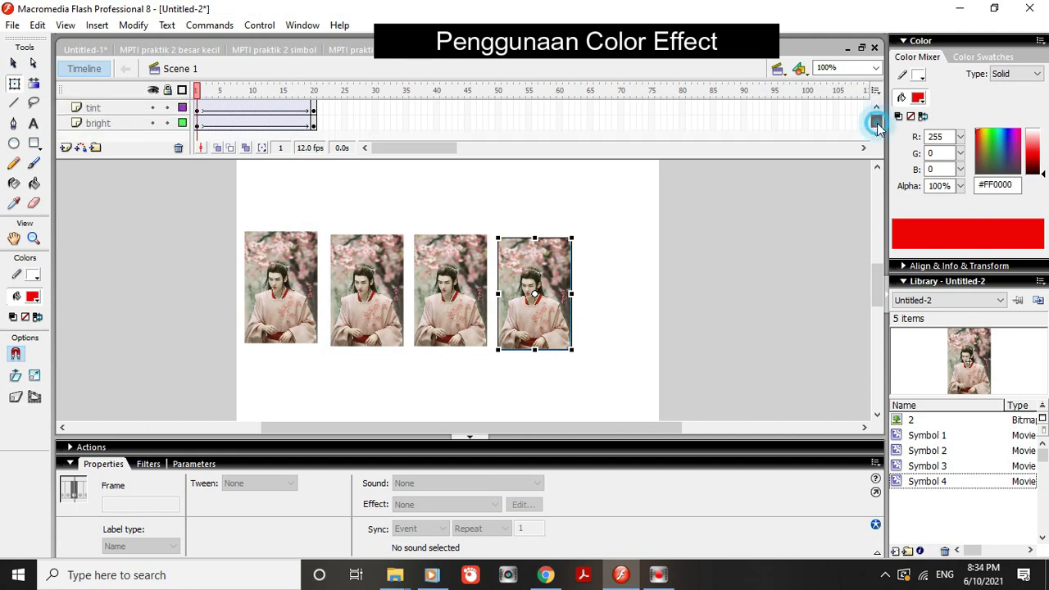
left_click_drag(878, 126, 878, 123)
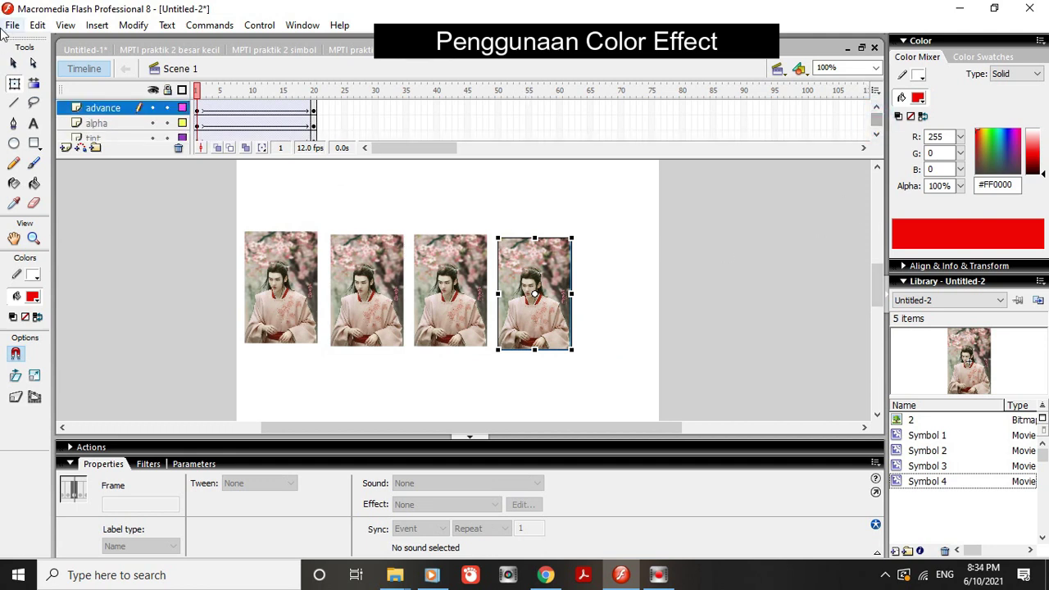
left_click(78, 138)
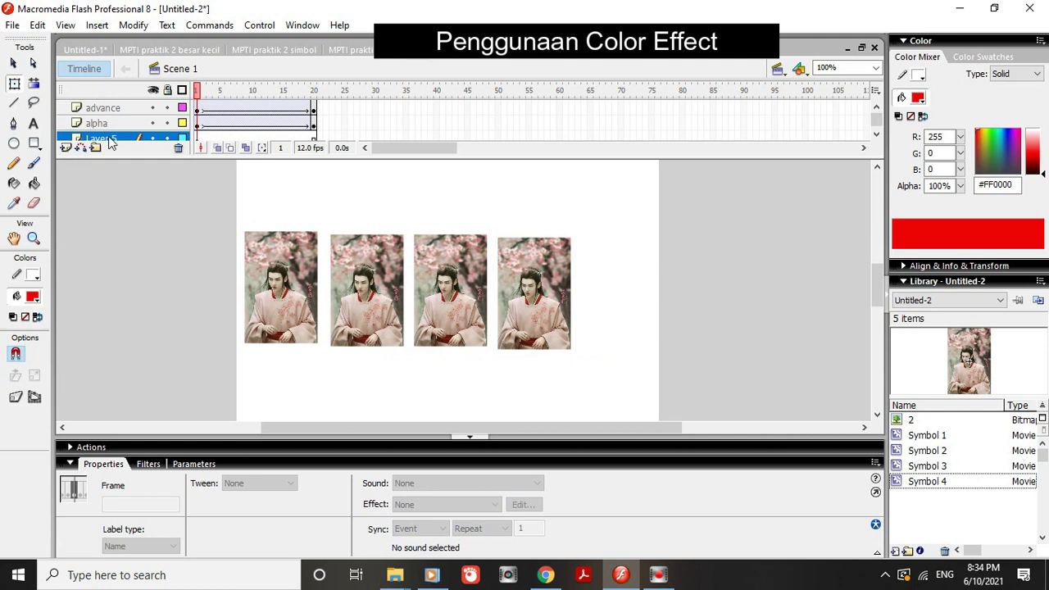
double_click(105, 138)
type("ob")
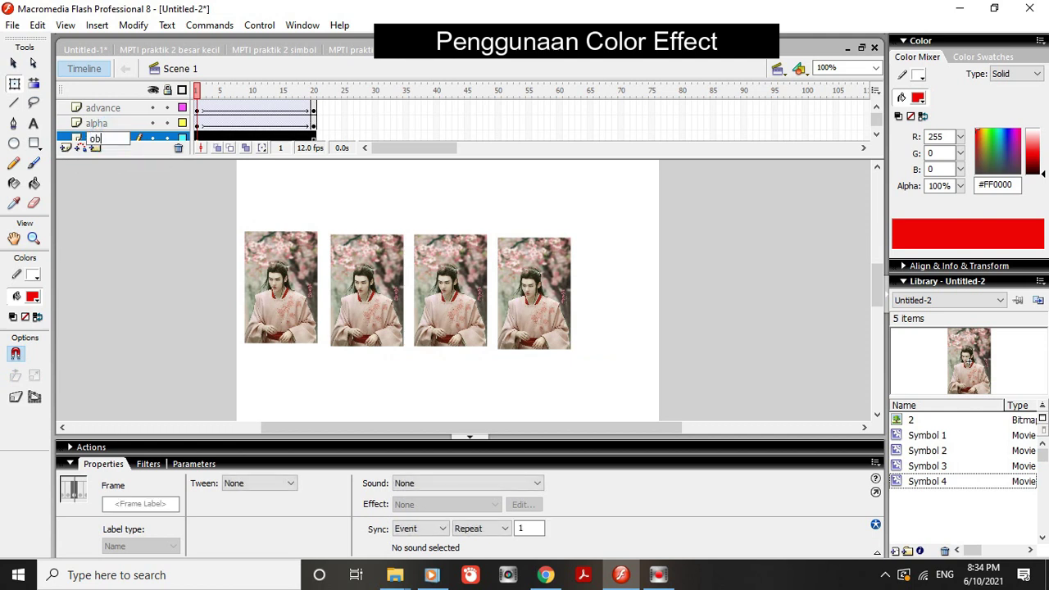
type("jek")
key("Return")
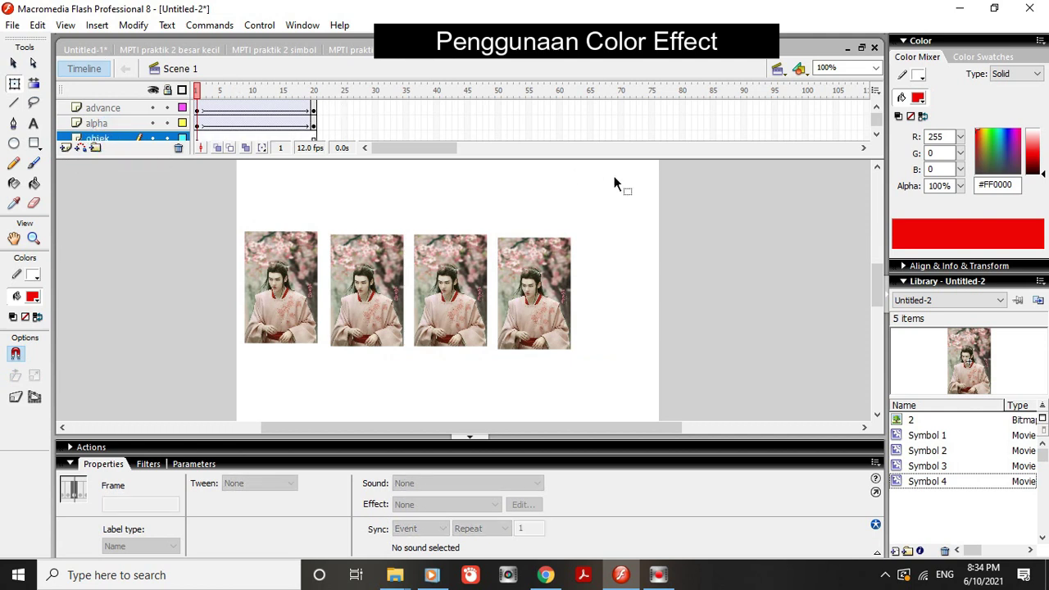
Remove frames 2 to 20 from the objek layer.
left_click(875, 134)
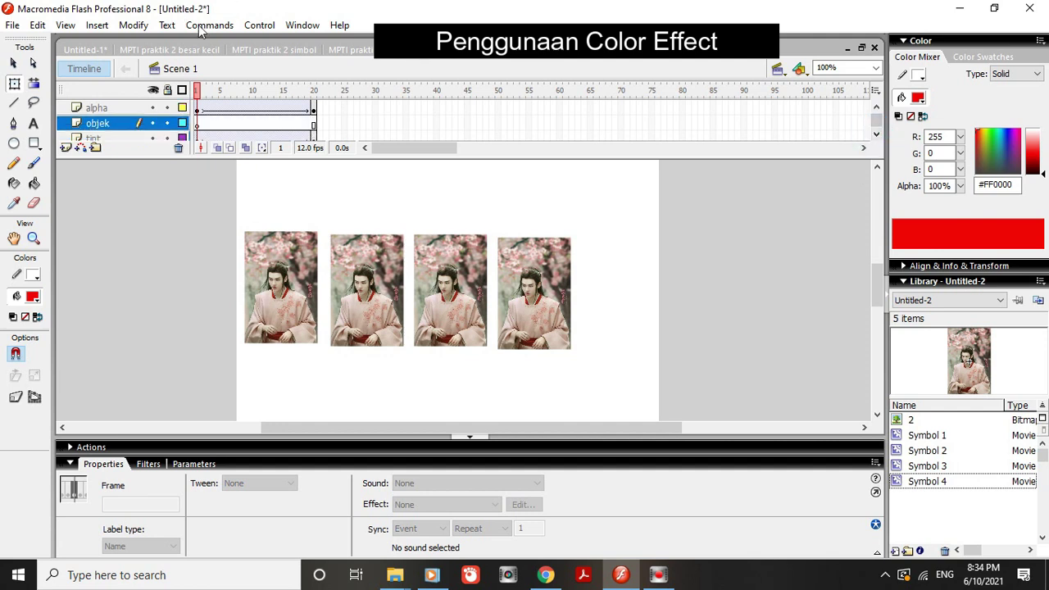
left_click_drag(311, 129, 207, 129)
right_click(207, 127)
left_click(235, 169)
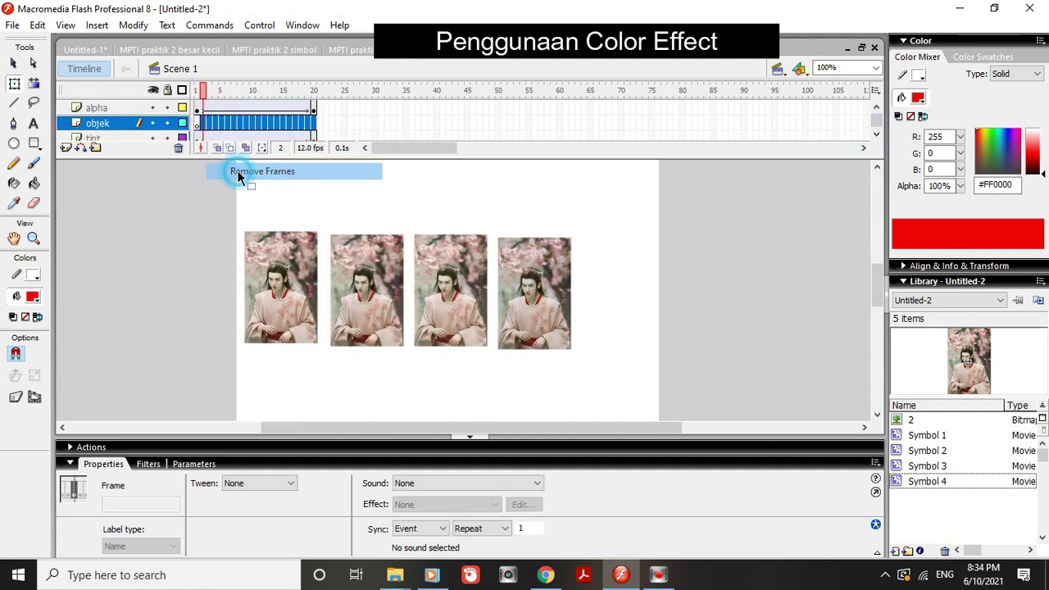
In frame 1 of the objek layer, draw an oval with magenta stroke and fill (#FF00FF) over each of the third and fourth pictures.
left_click(197, 125)
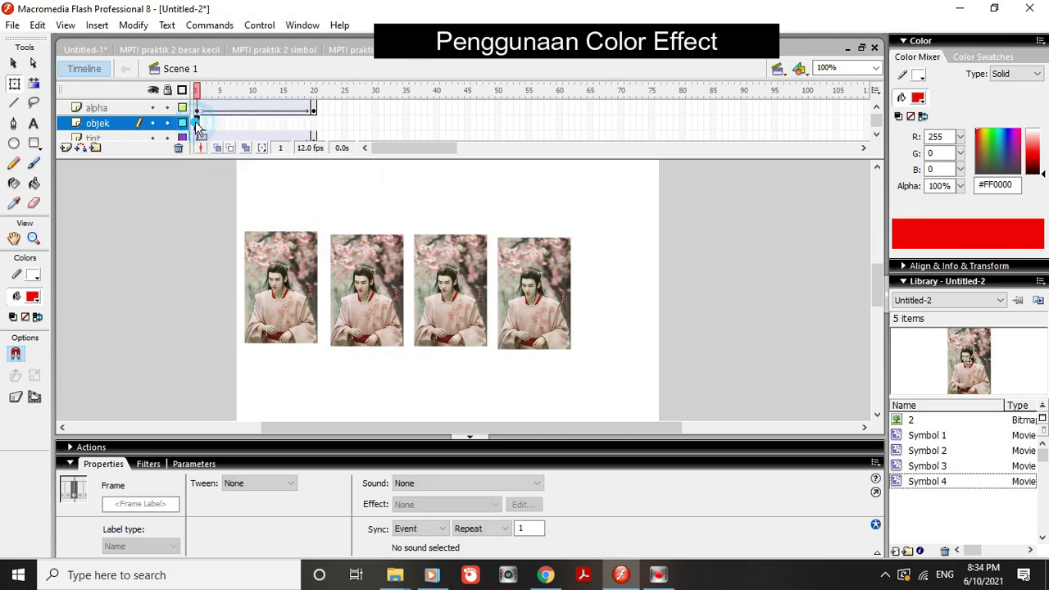
right_click(196, 124)
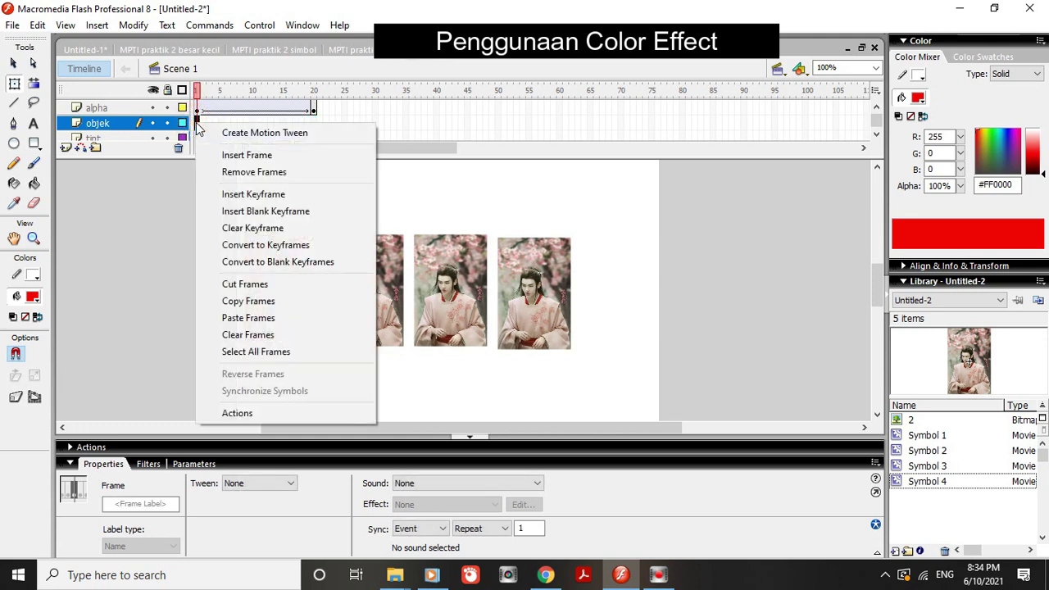
left_click(197, 120)
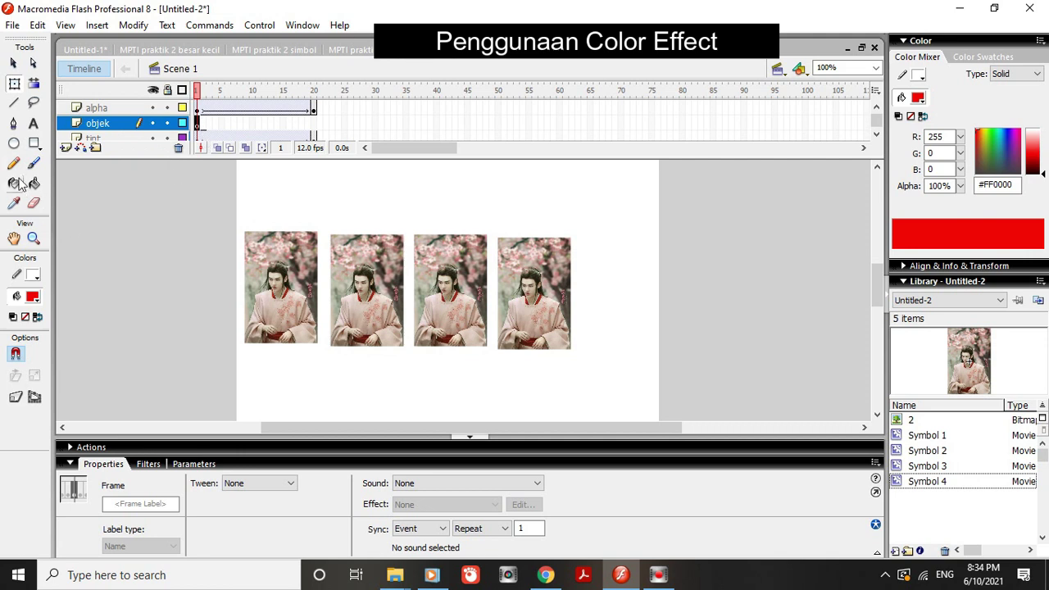
left_click(14, 144)
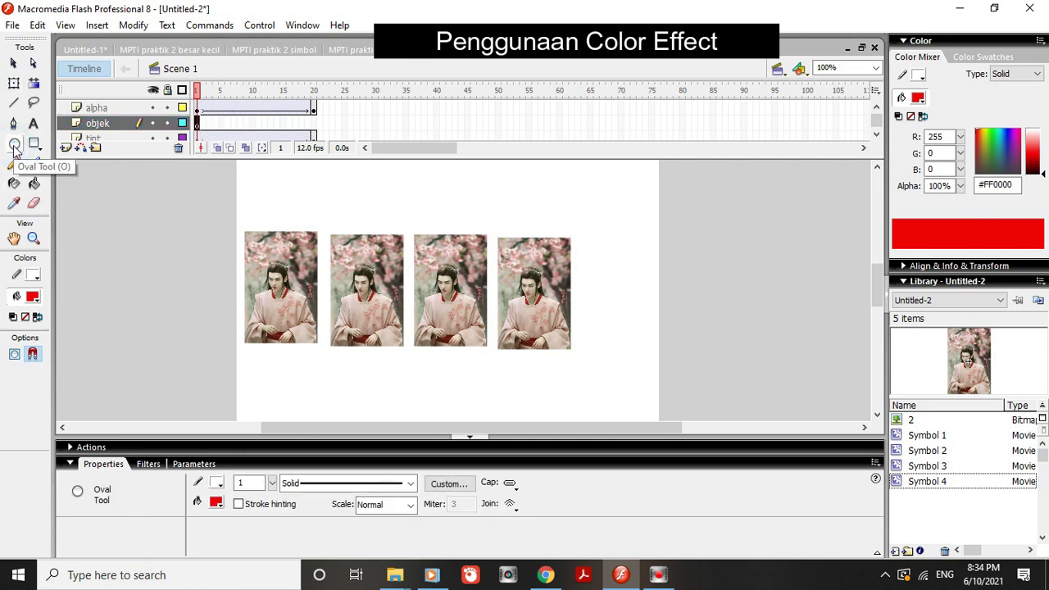
left_click(32, 277)
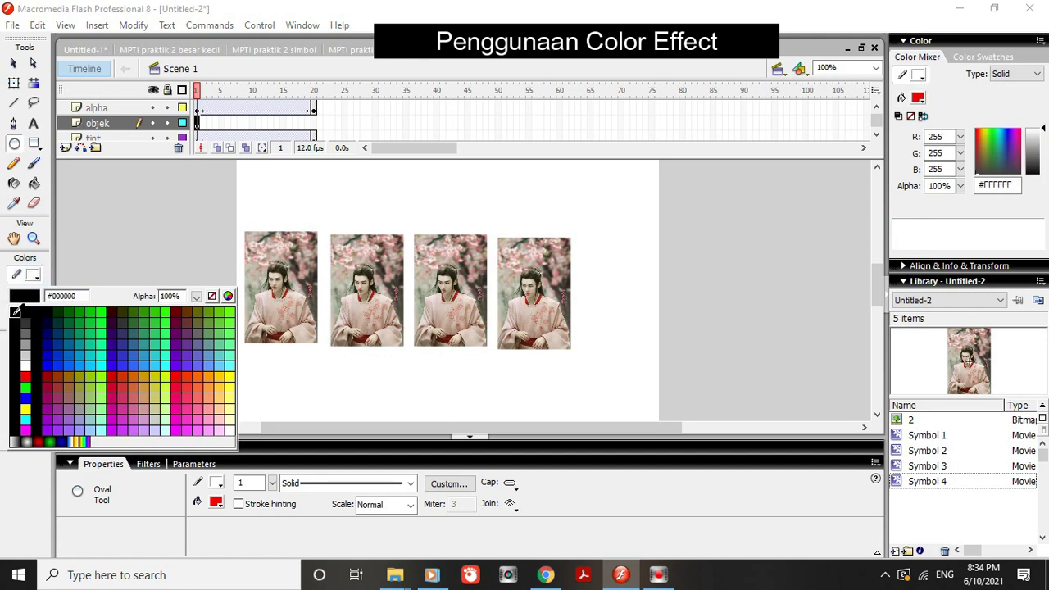
left_click(25, 427)
left_click(33, 296)
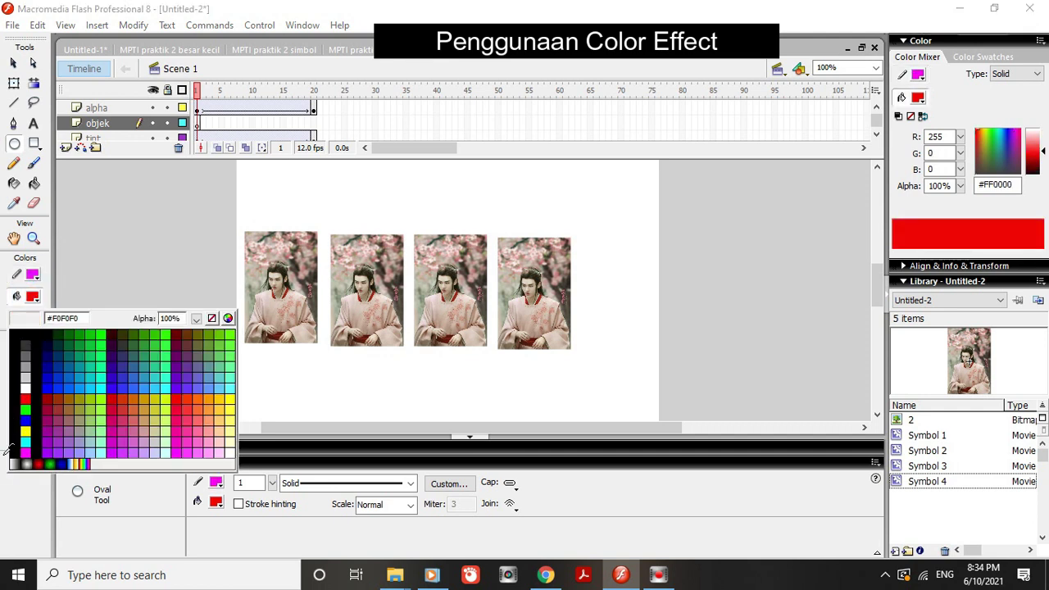
left_click(27, 451)
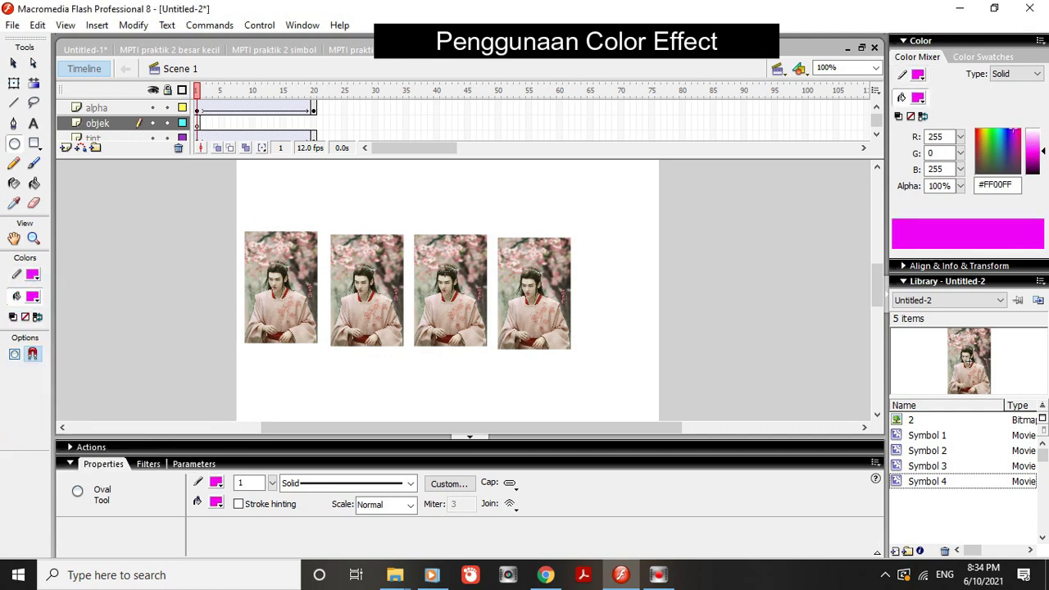
left_click_drag(425, 264, 474, 332)
left_click_drag(506, 259, 563, 330)
Insert a keyframe at frame 20 of the objek layer.
left_click(313, 124)
right_click(313, 123)
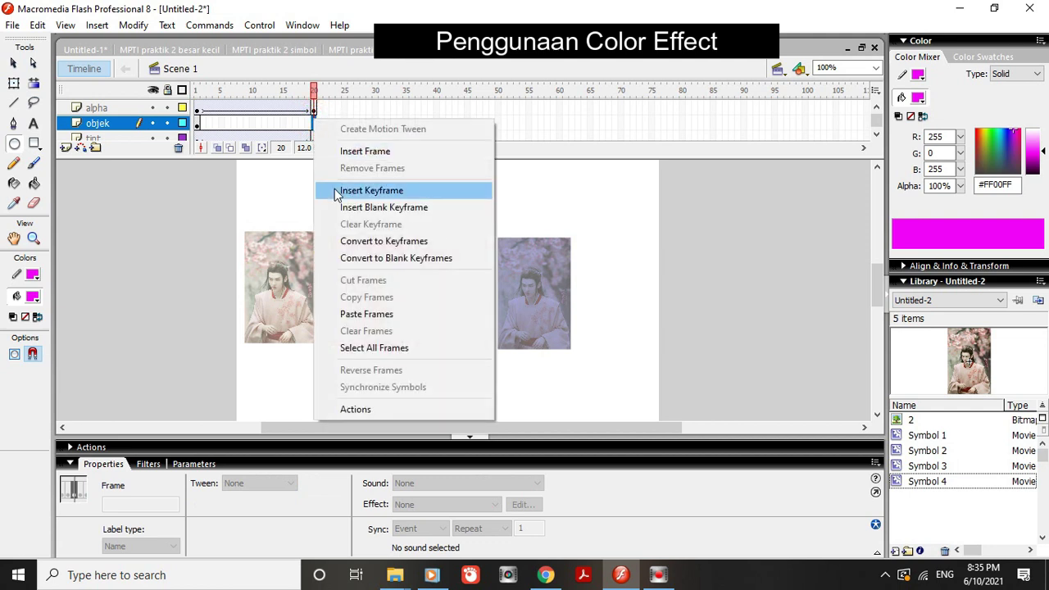
left_click(370, 190)
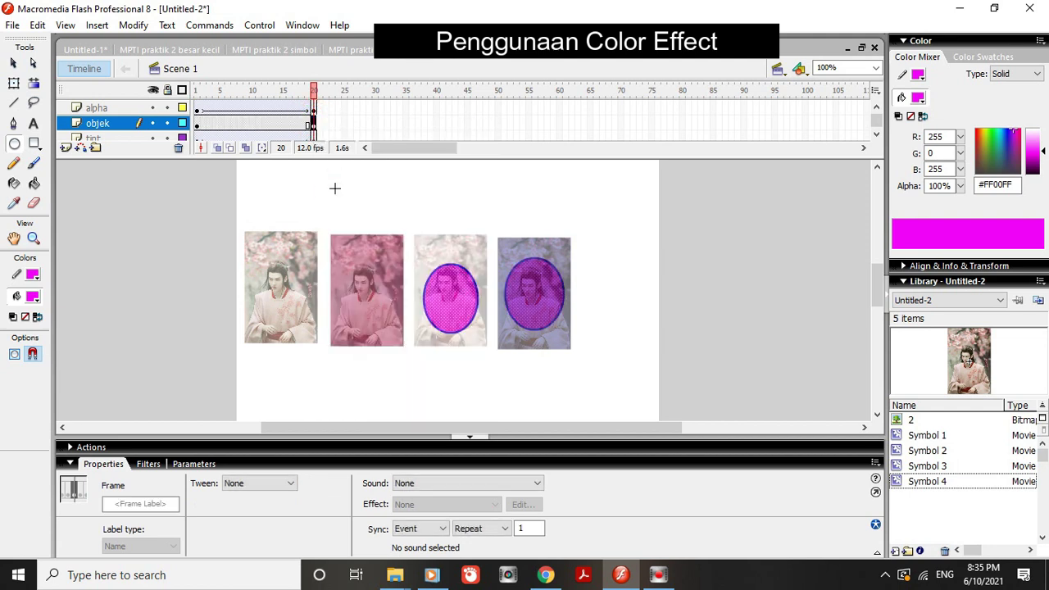
Play the animation on the timeline several times and test the movie to check the color effects.
key("Return")
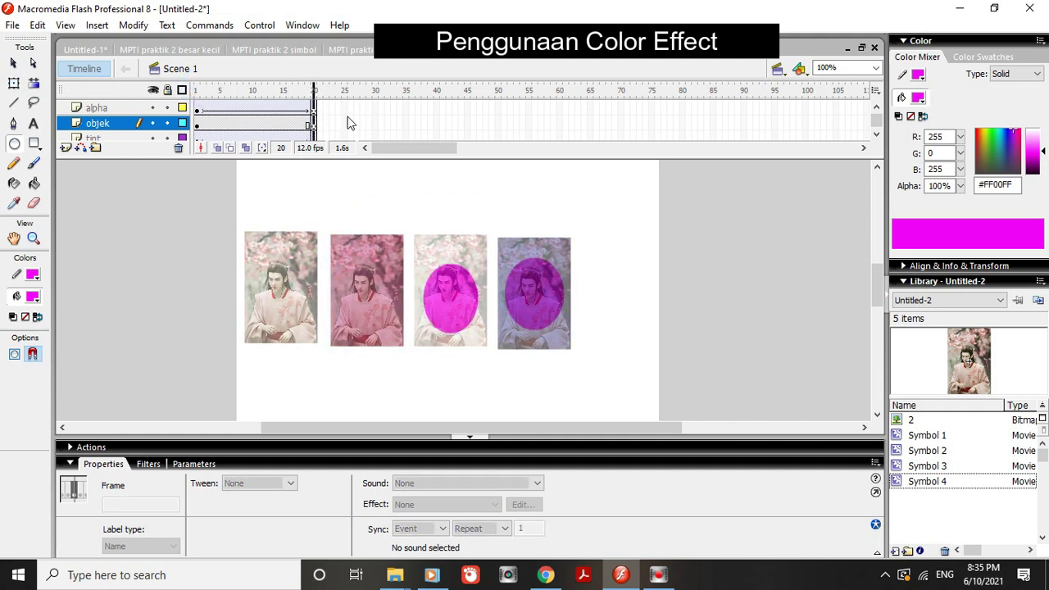
left_click_drag(405, 131, 352, 150)
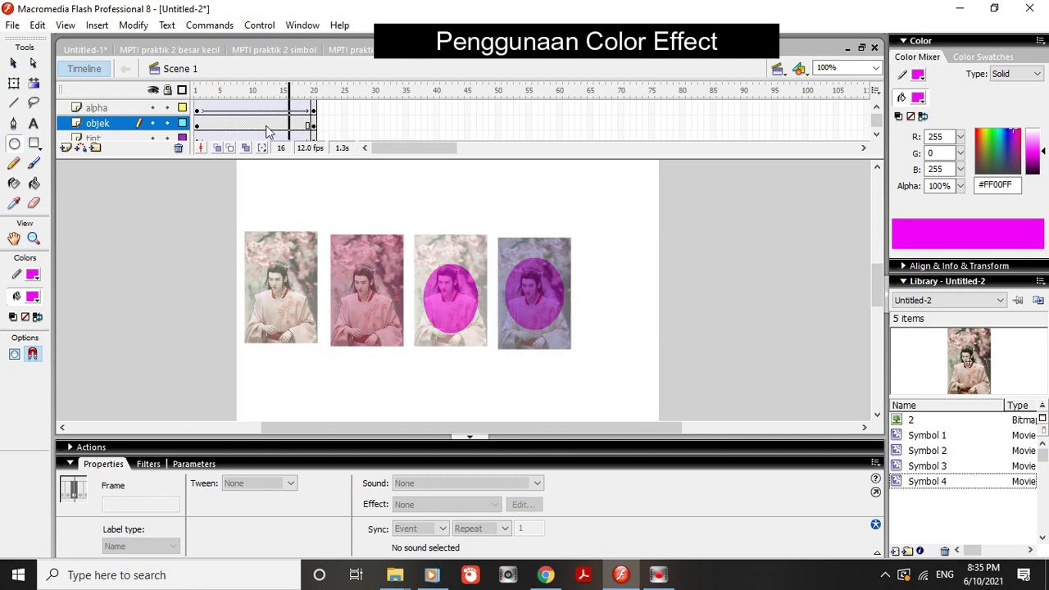
key("Return")
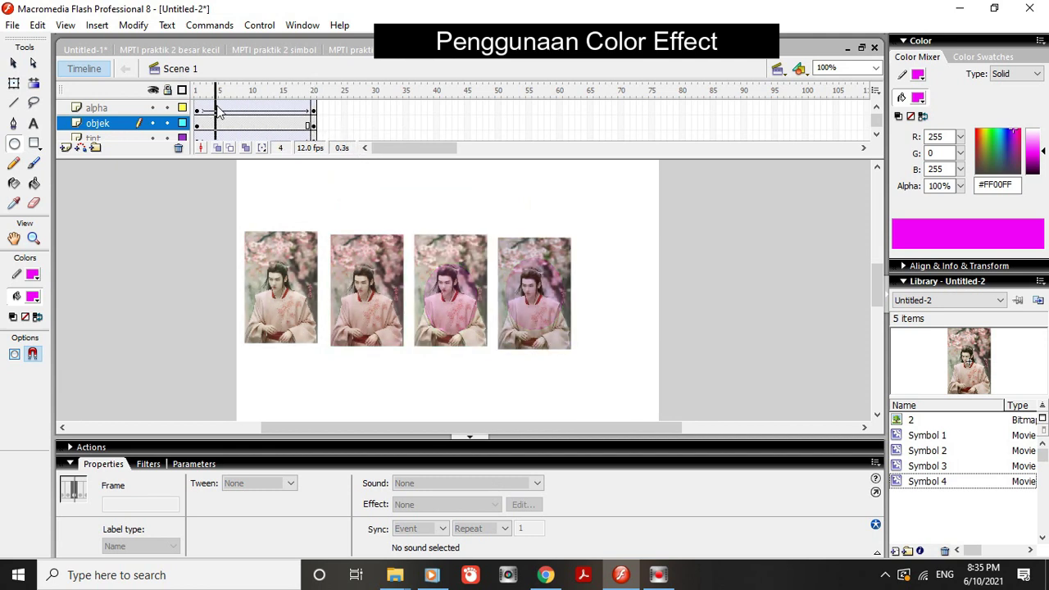
key("Return")
left_click_drag(196, 106, 188, 104)
key("ctrl+Return")
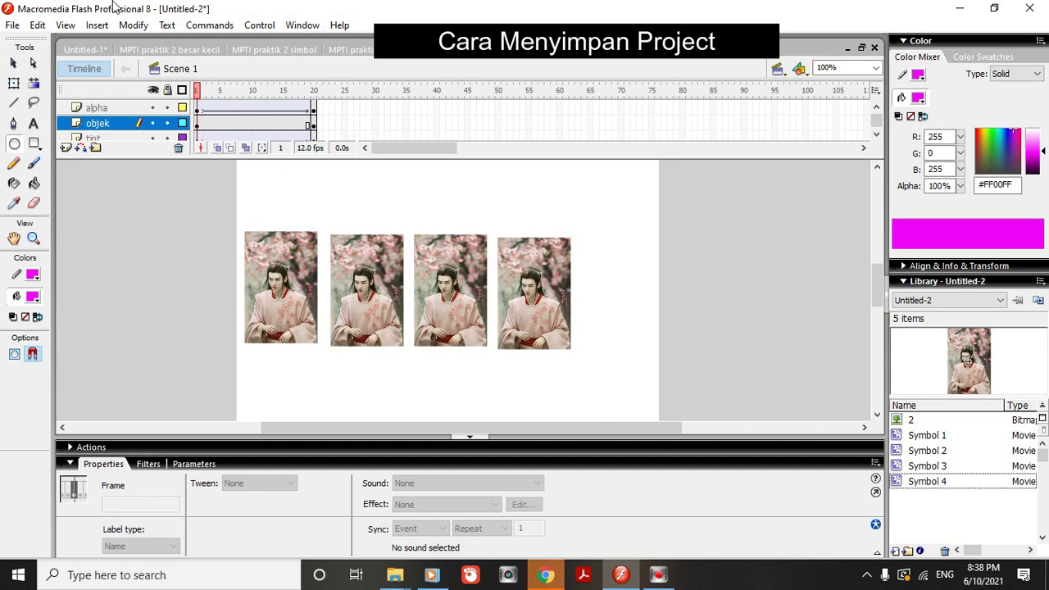
Save the project as a Flash 8 document named MPTI P2 in the Downloads folder.
left_click(12, 25)
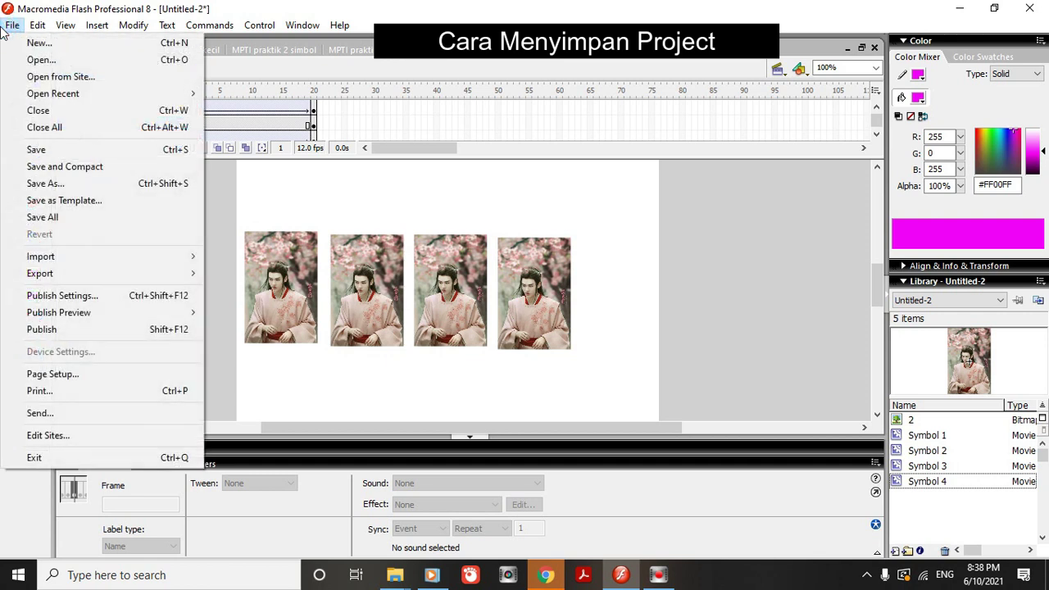
left_click(39, 185)
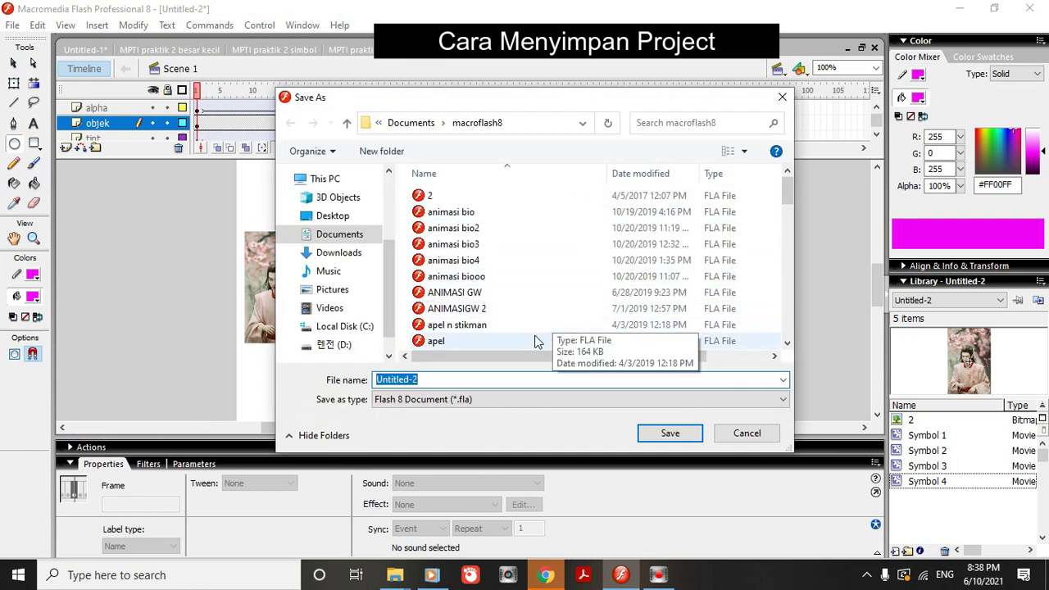
left_click(358, 261)
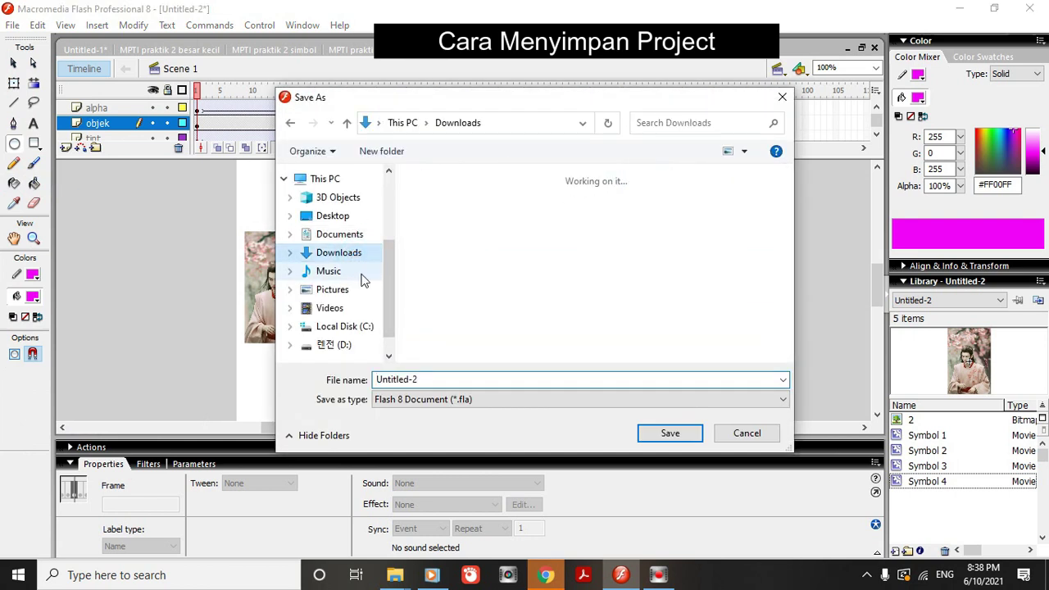
left_click_drag(785, 190, 780, 356)
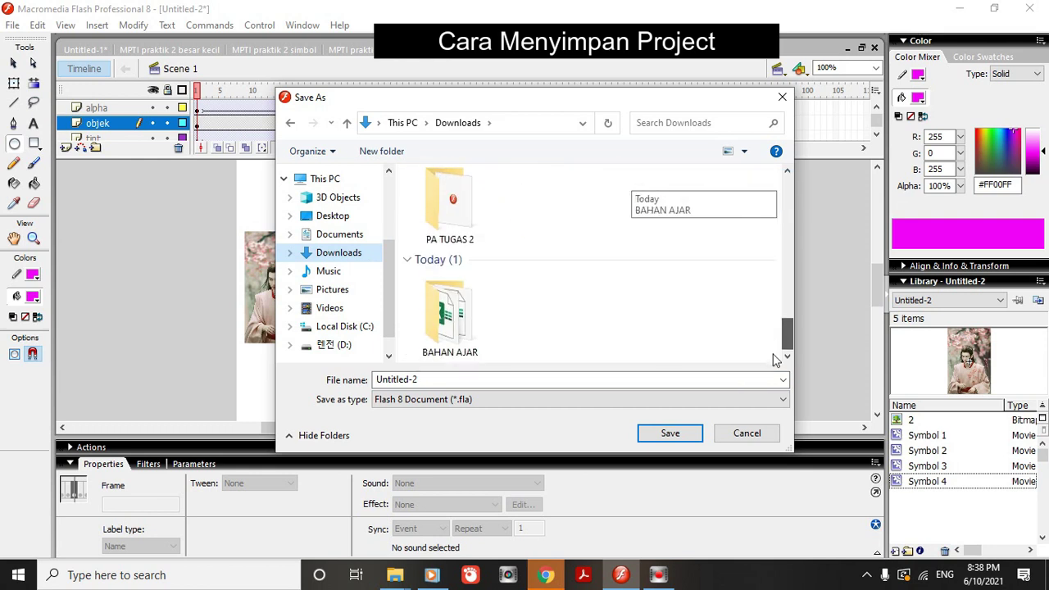
left_click(425, 380)
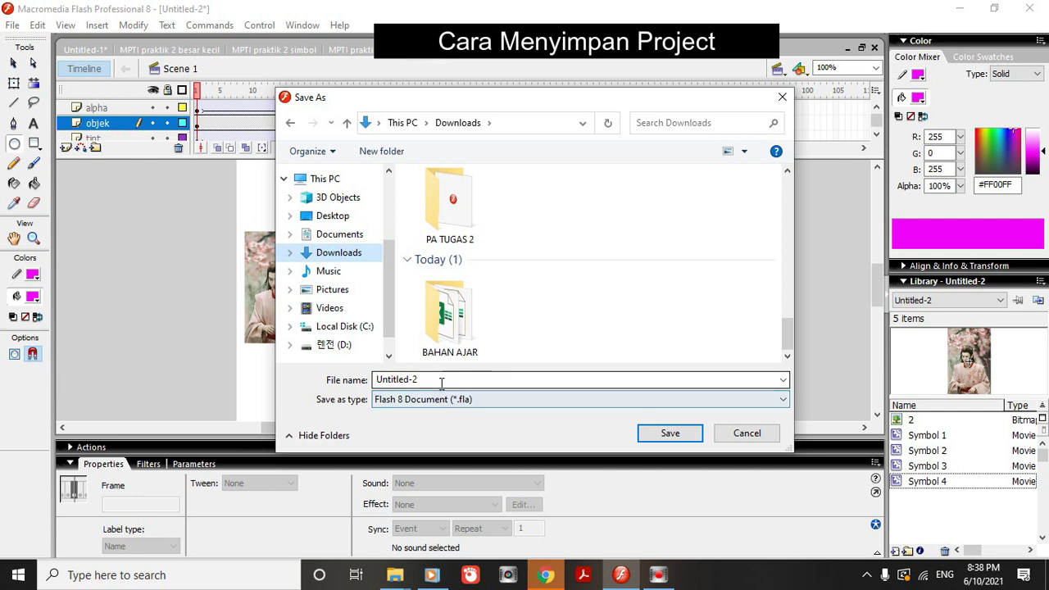
double_click(452, 379)
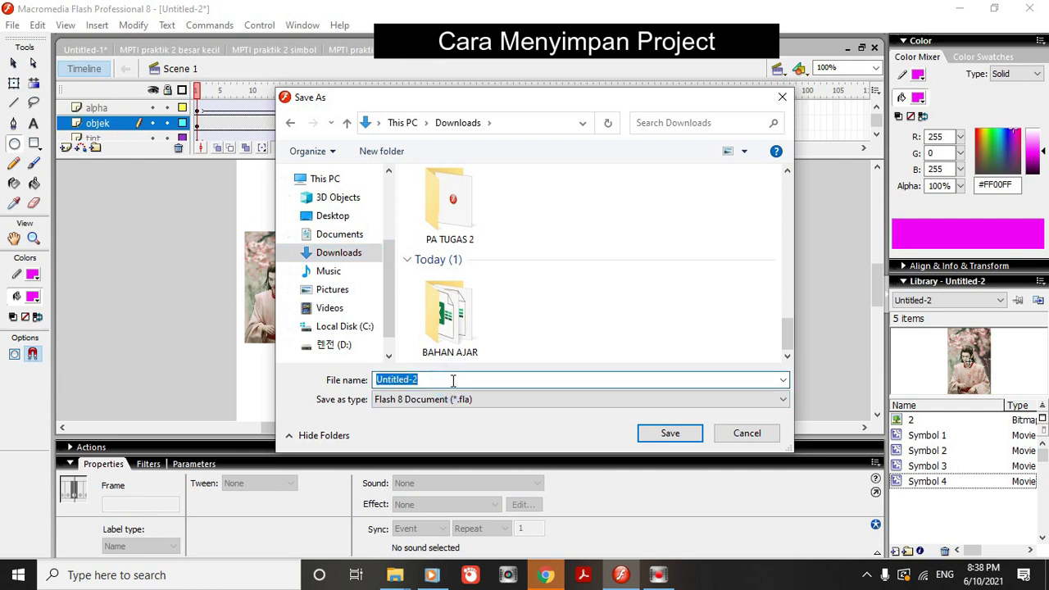
type("MPTI ")
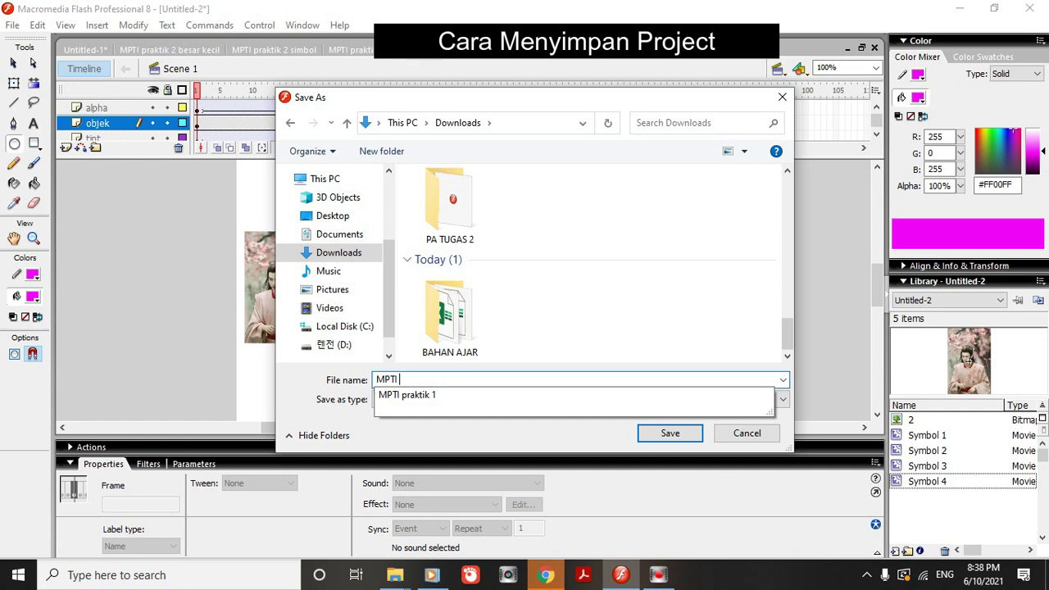
type("P2")
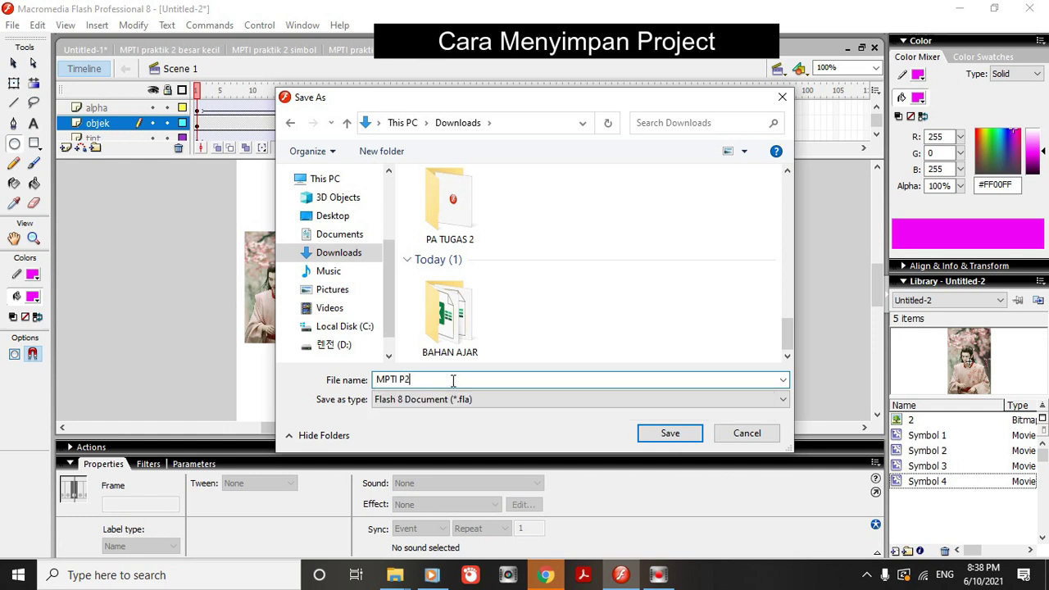
left_click(670, 433)
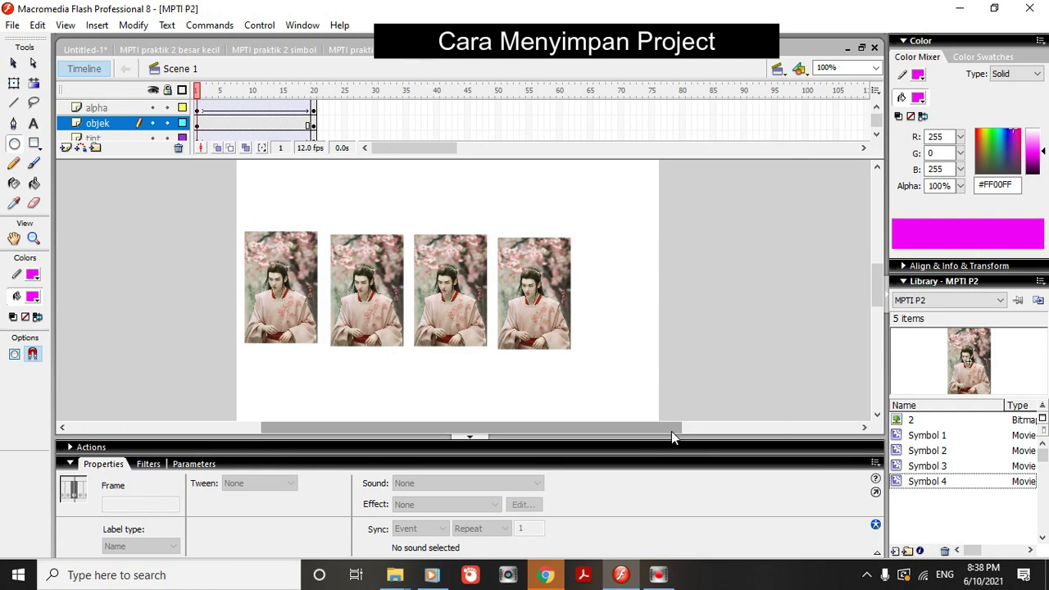
Switch to File Explorer and locate the saved MPTI P2 file in the Downloads folder.
mouse_move(400, 580)
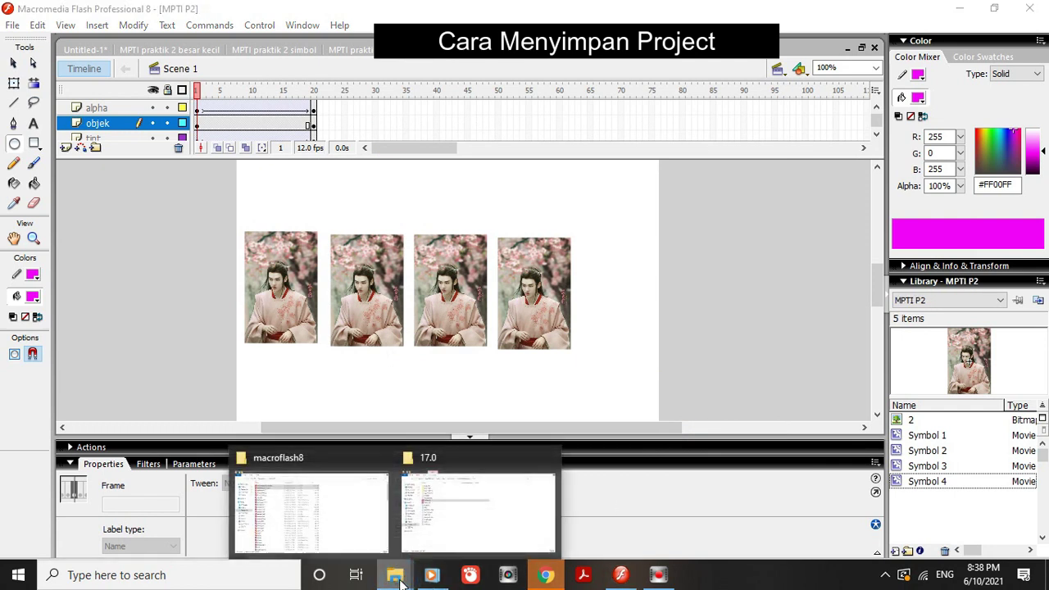
left_click(358, 523)
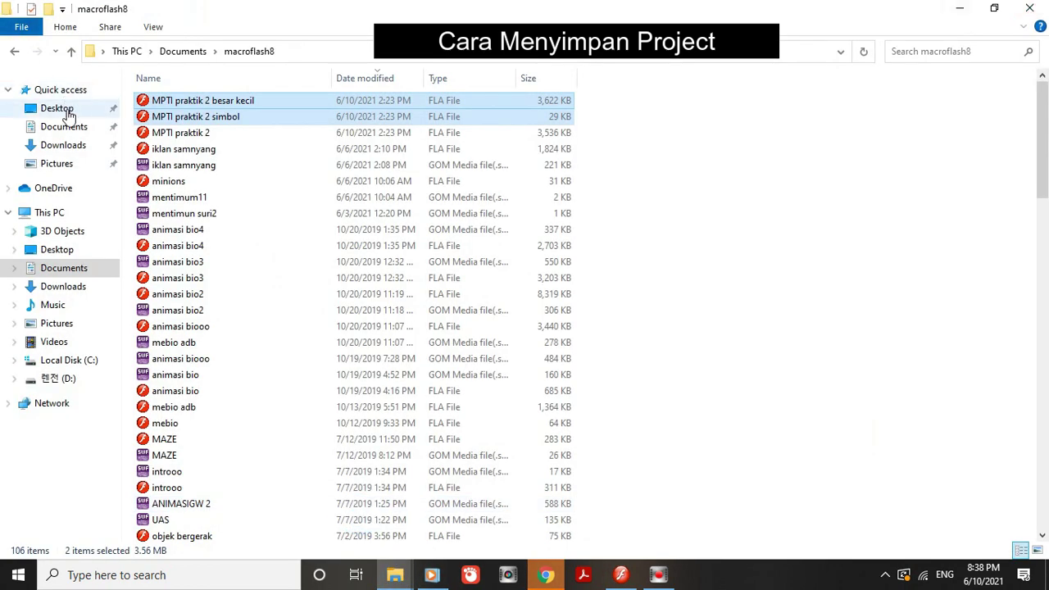
left_click(63, 149)
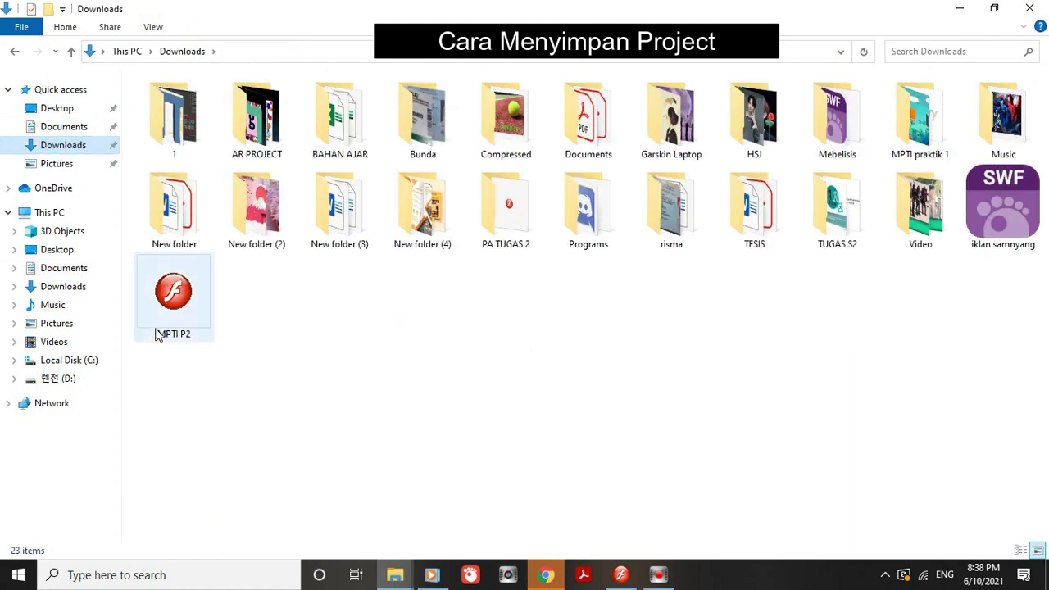
left_click(170, 320)
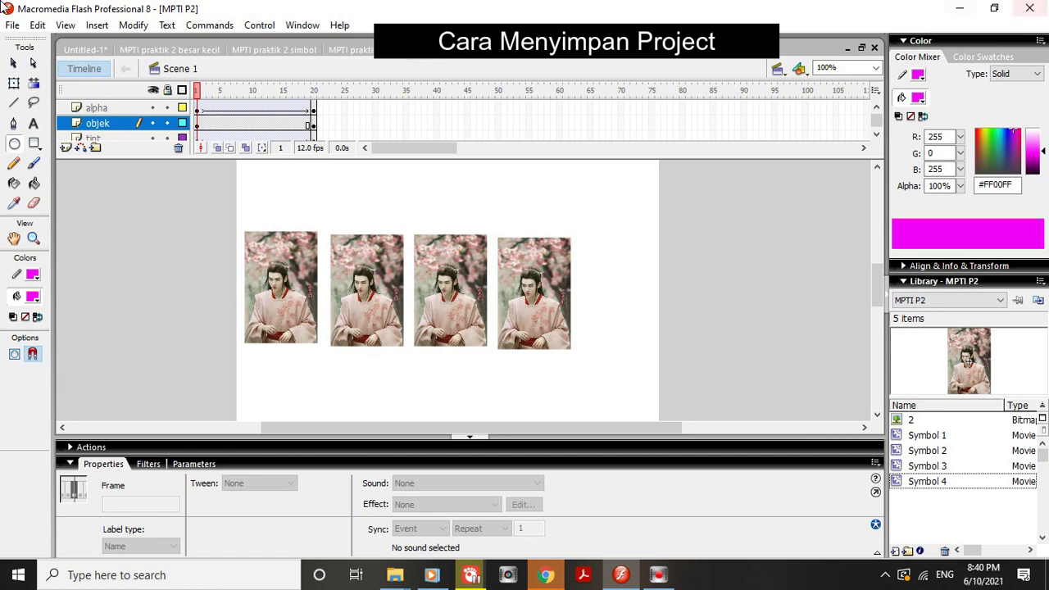
Review the output formats in the Publish Settings of MPTI P2 and close the dialog without publishing.
left_click(11, 26)
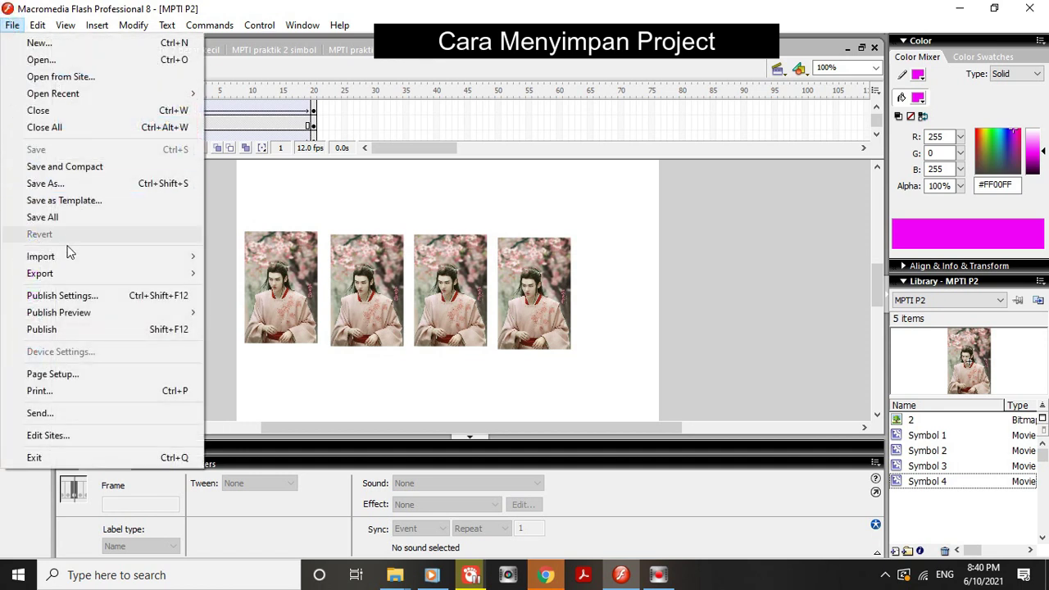
left_click(74, 300)
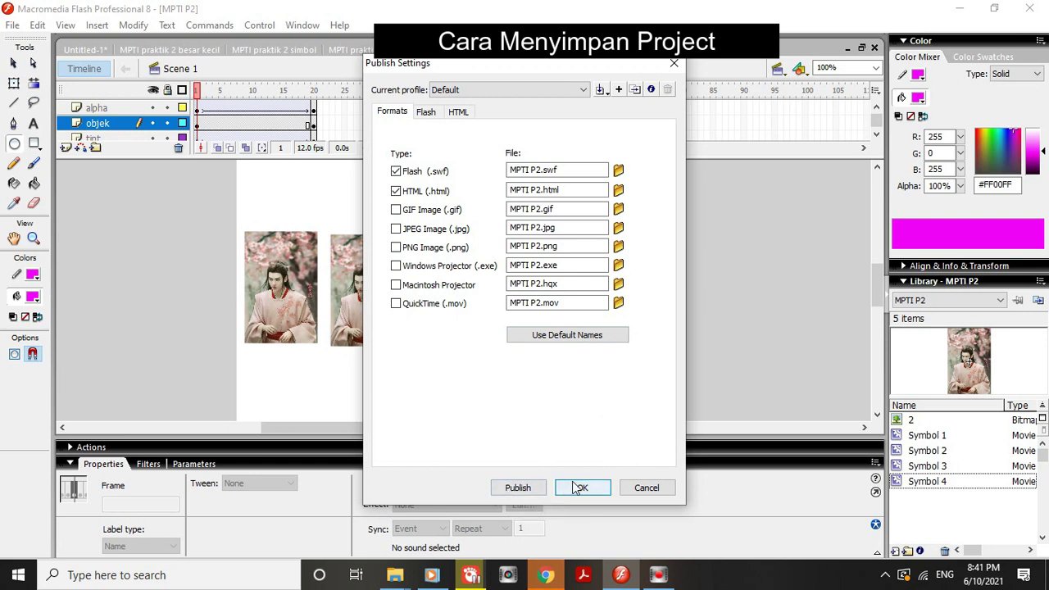
left_click(638, 488)
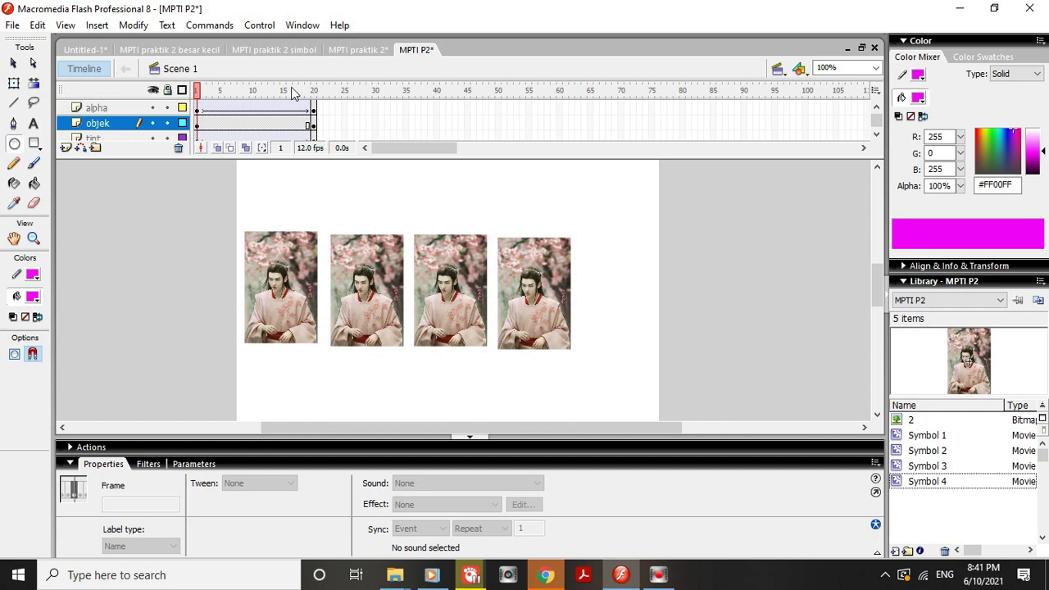
Open the MPTI praktik 2 besar kecil document and scrub its timeline from frame 1 to 50 to review the animation.
left_click(161, 52)
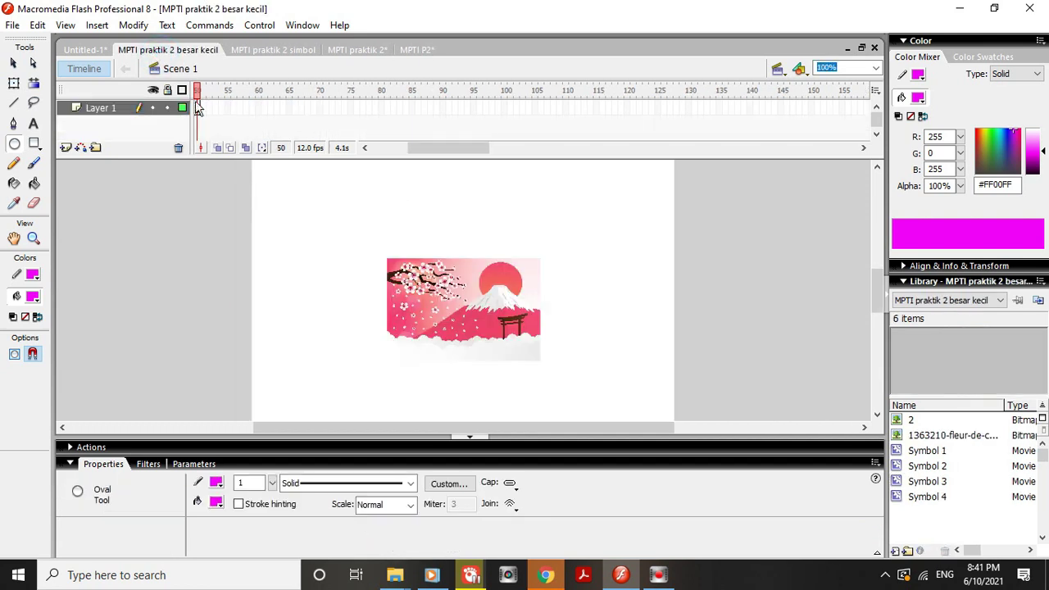
left_click_drag(420, 149, 368, 149)
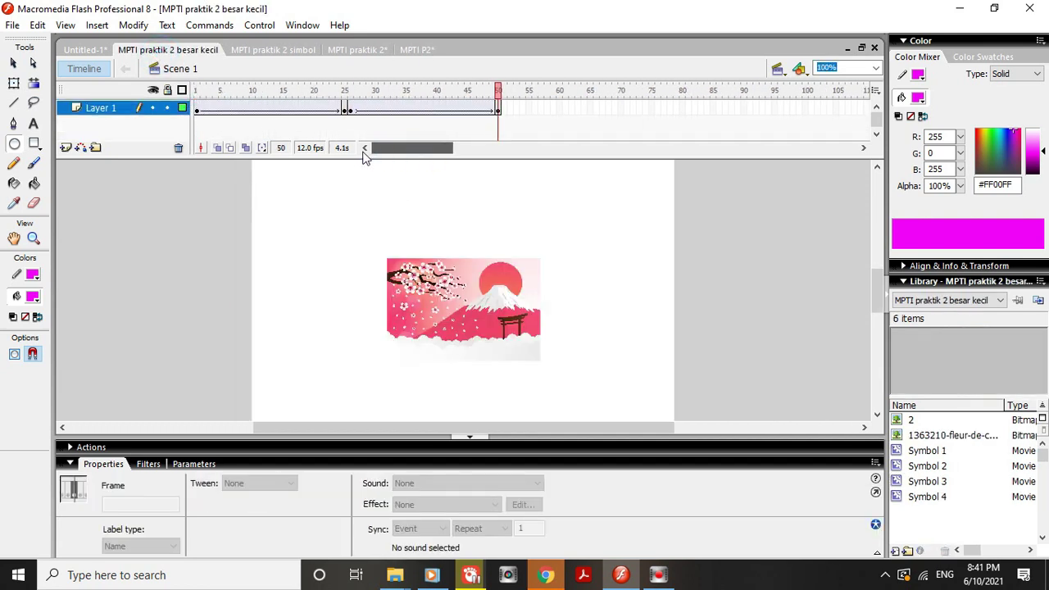
left_click(195, 90)
left_click_drag(195, 90, 539, 122)
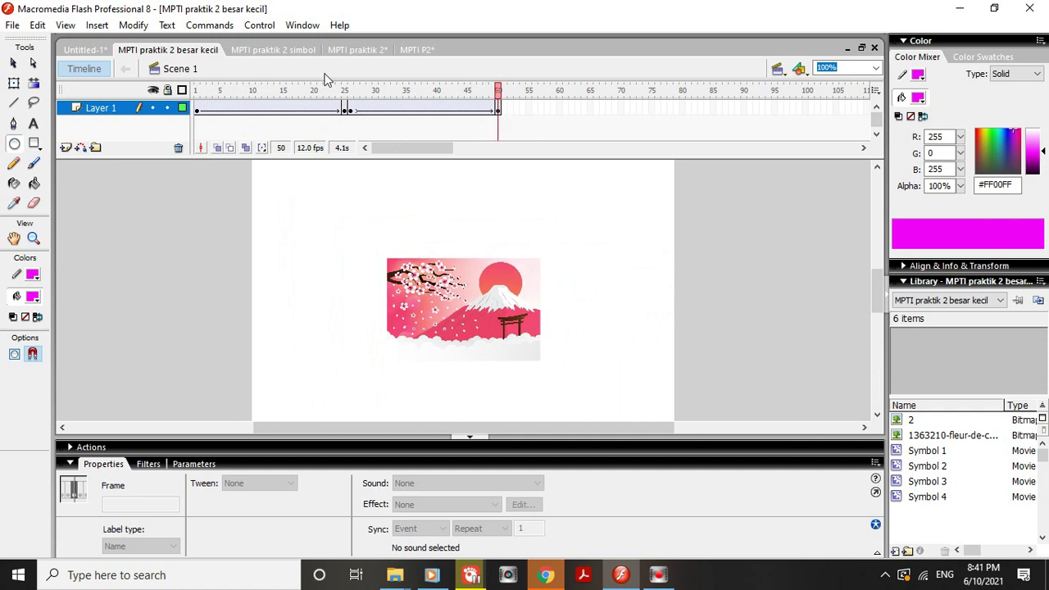
Show the MPTI praktik 2 simbol document and scrub its timeline from frame 1 to preview the three symbols.
left_click(246, 50)
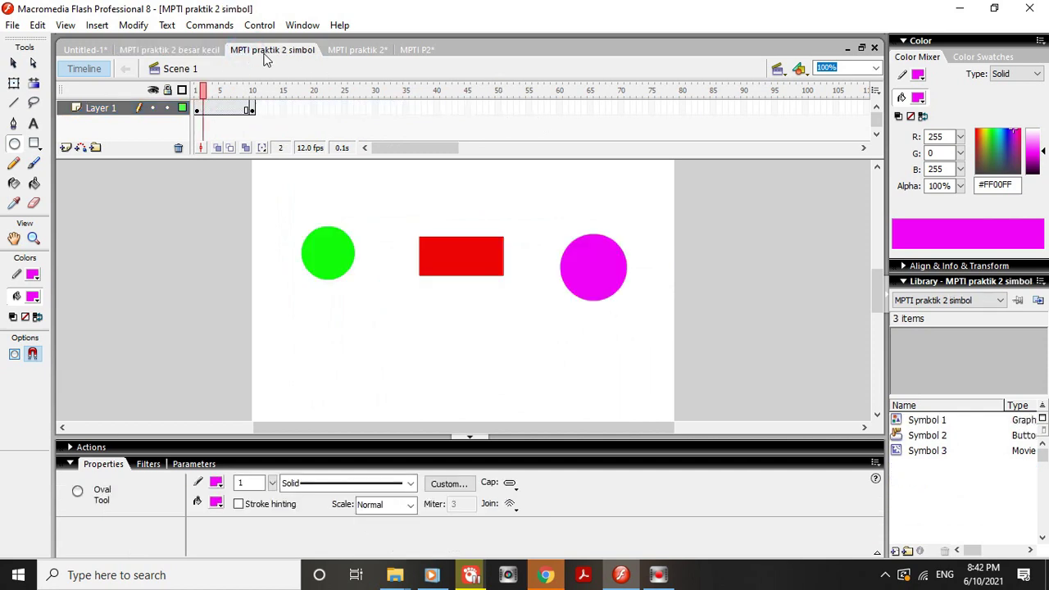
mouse_move(205, 94)
left_mouse_down()
mouse_move(194, 106)
mouse_move(247, 105)
mouse_move(198, 107)
left_mouse_up()
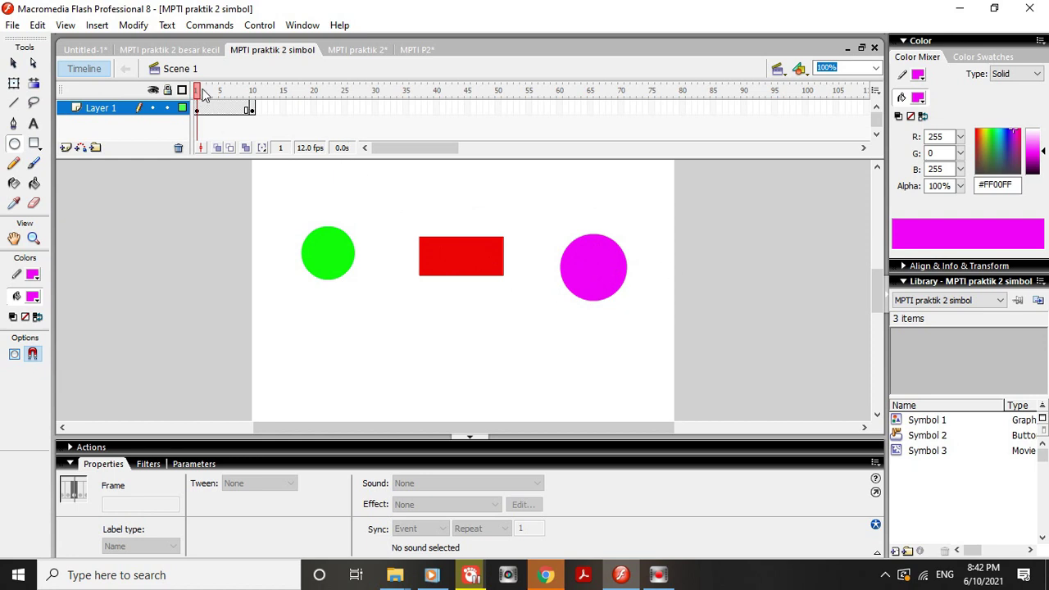
left_click_drag(200, 96, 238, 88)
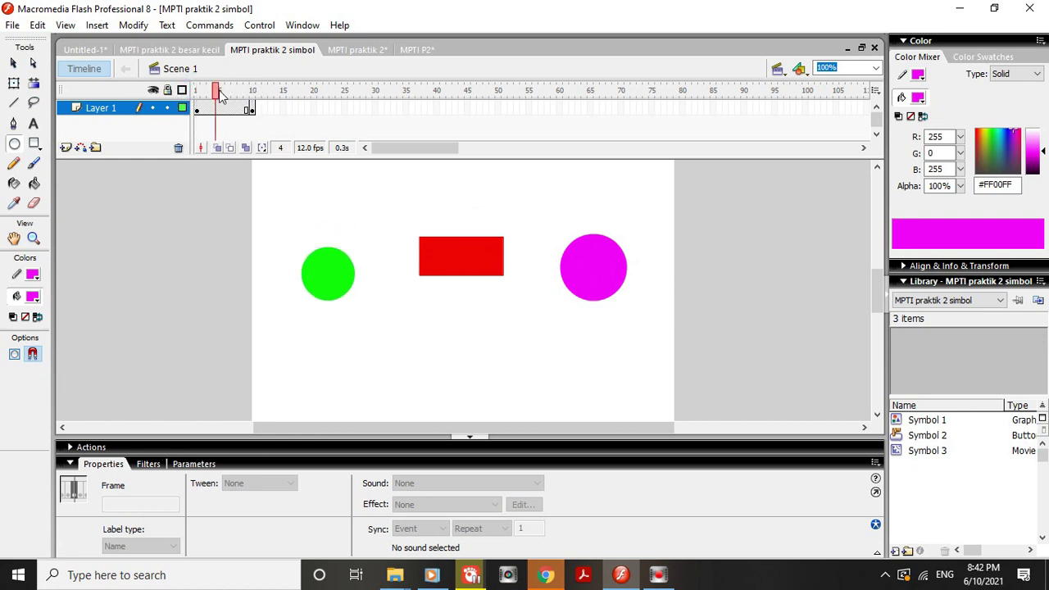
Review the three practice documents MPTI praktik 2 besar kecil, MPTI praktik 2 simbol and MPTI praktik 2, ending on MPTI praktik 2.
left_click(357, 53)
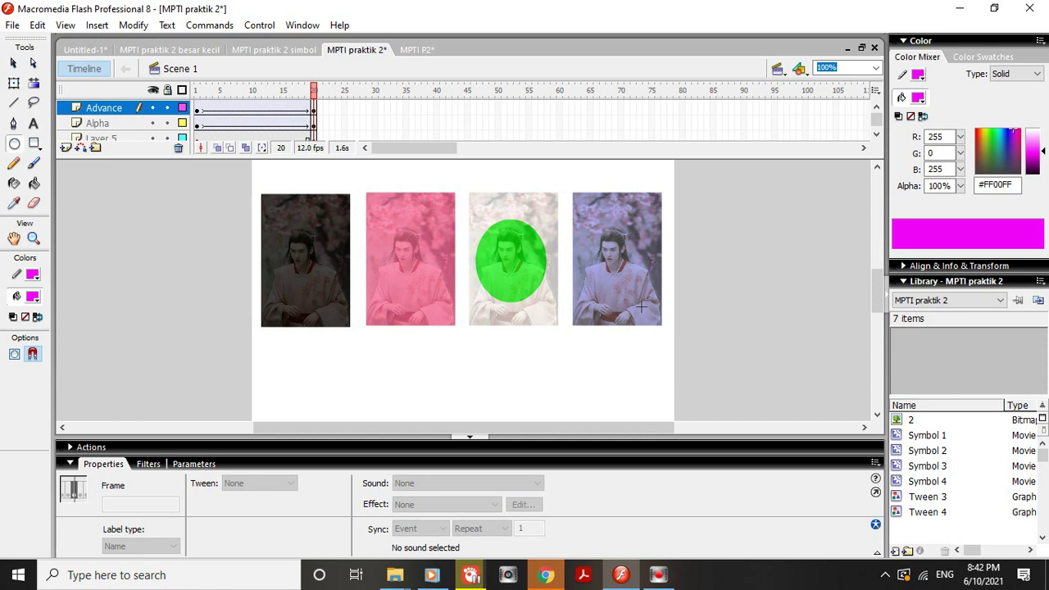
left_click(170, 52)
left_click(271, 51)
left_click(338, 51)
left_click(201, 51)
left_click(254, 52)
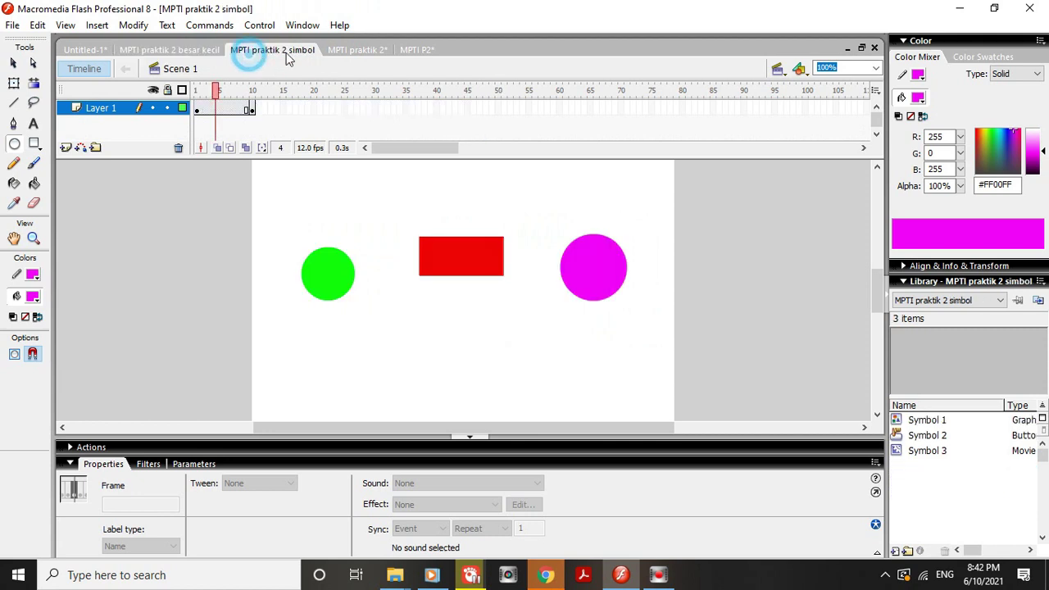
left_click(365, 52)
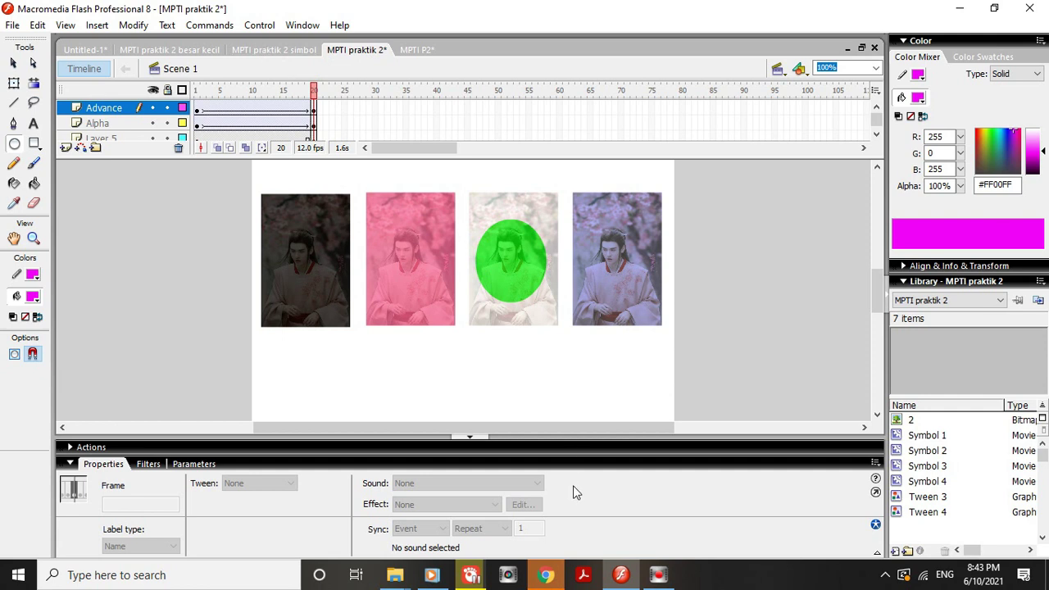
left_click(661, 579)
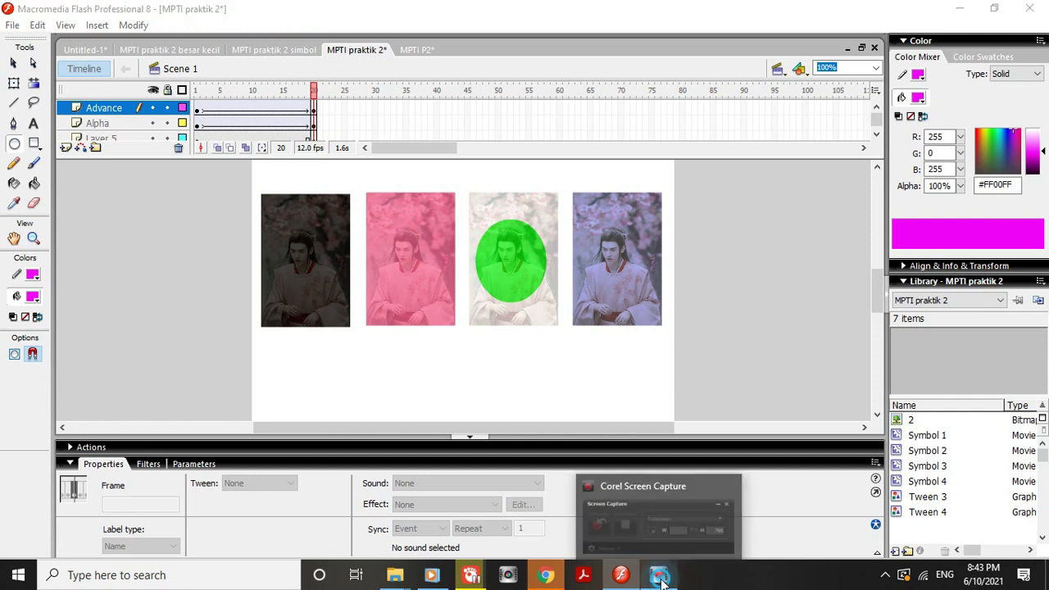